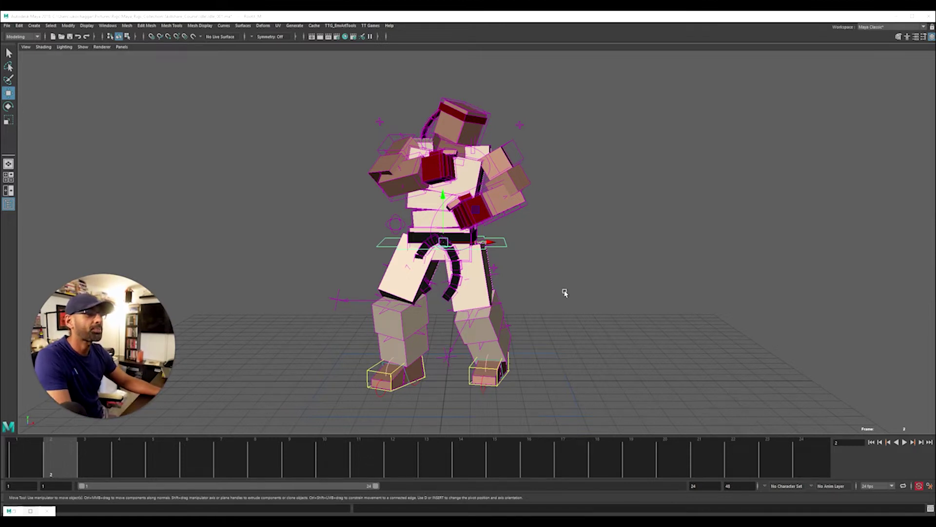
Step: Rotate the chest control to refine the upper body's lean in the fighting stance
alt+drag(528, 294, 583, 292)
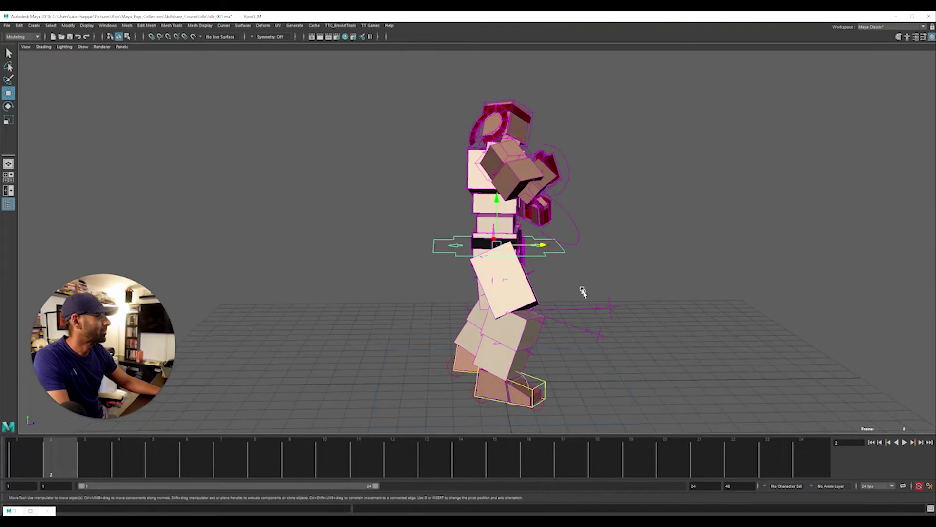
click(473, 210)
scroll(527, 218, up, 2)
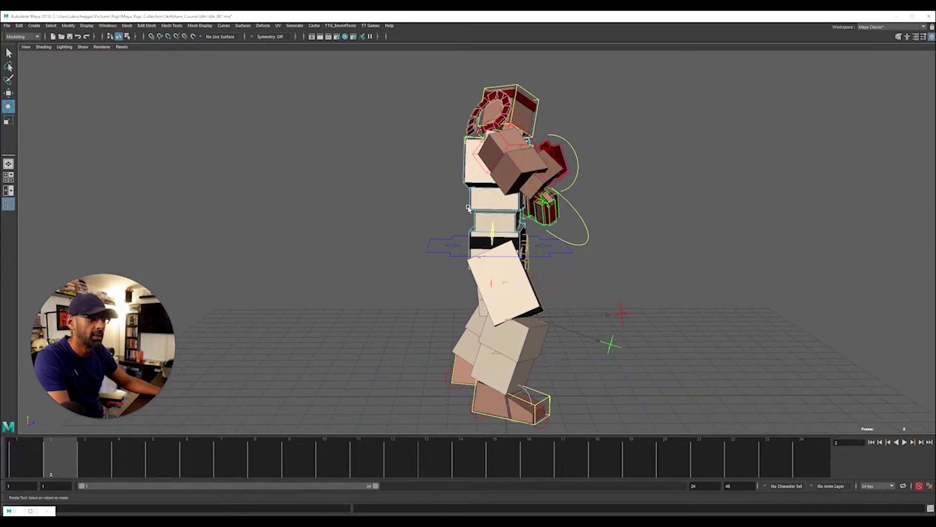
click(468, 209)
drag(539, 206, 450, 197)
click(475, 151)
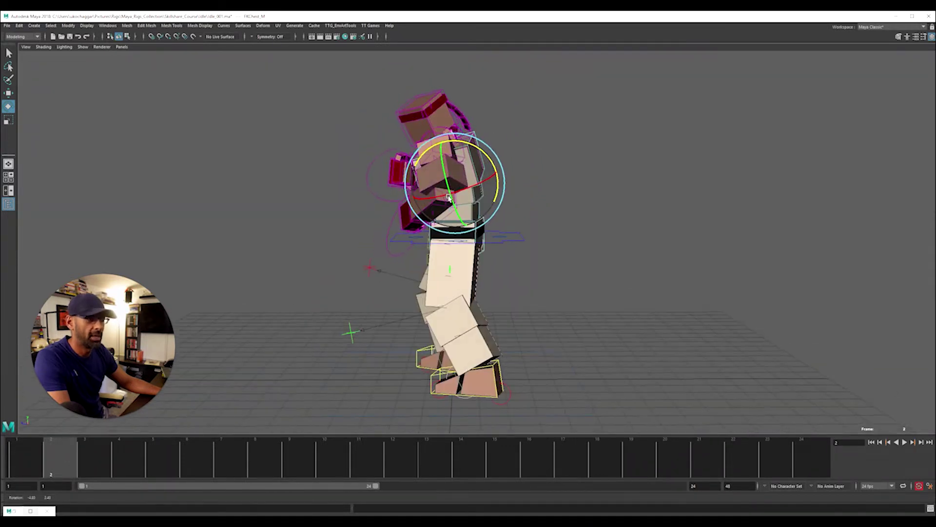
alt+drag(506, 307, 511, 298)
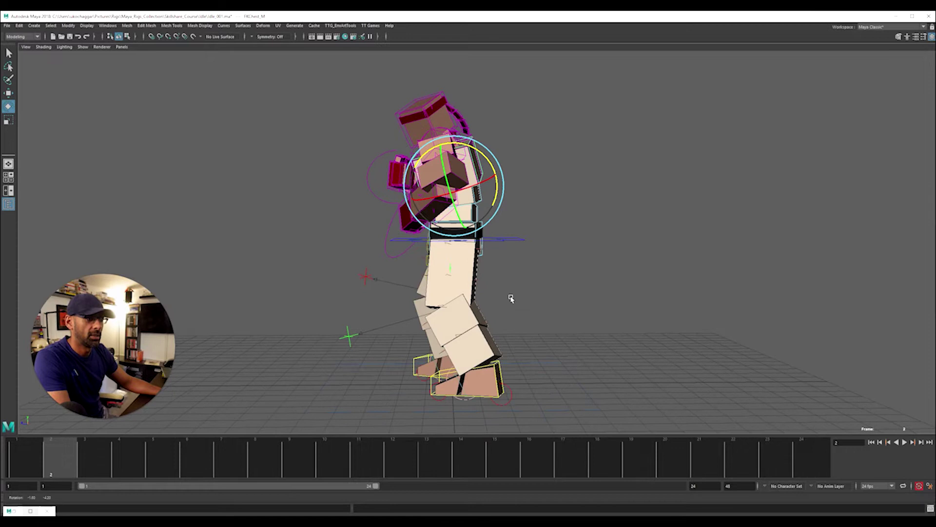
Step: Move the left foot control along the character's forward axis to adjust the stance
click(500, 374)
key(w)
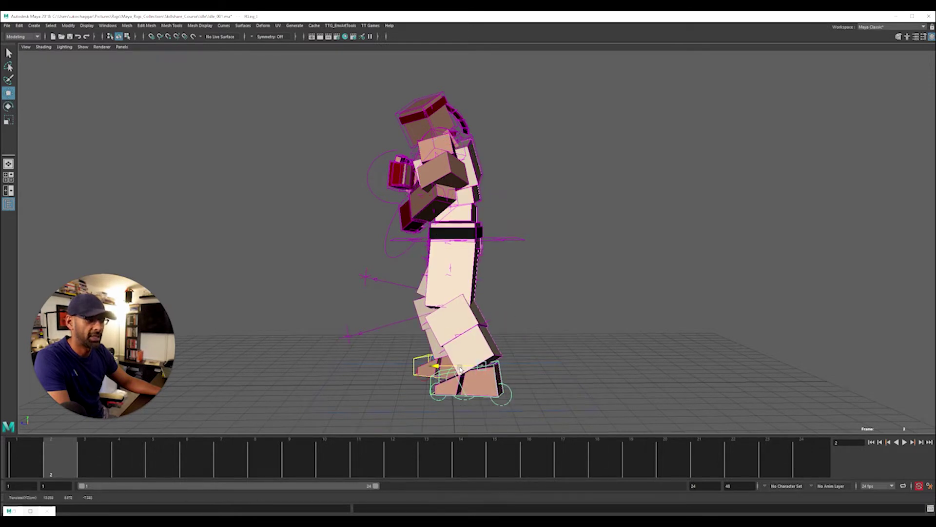
mouse_move(450, 366)
alt+mouse_down()
mouse_move(483, 375)
mouse_move(434, 378)
mouse_move(489, 353)
mouse_move(449, 373)
alt+mouse_up()
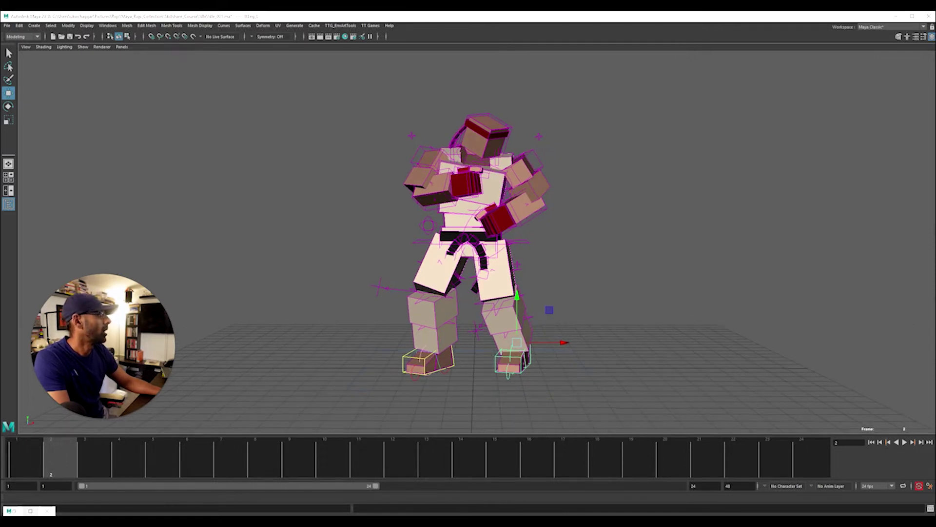
Step: Play the Ryu_Idle.mp4 reference clip to examine the fighter's idle stance and foot placement
drag(935, 274, 479, 274)
key(space)
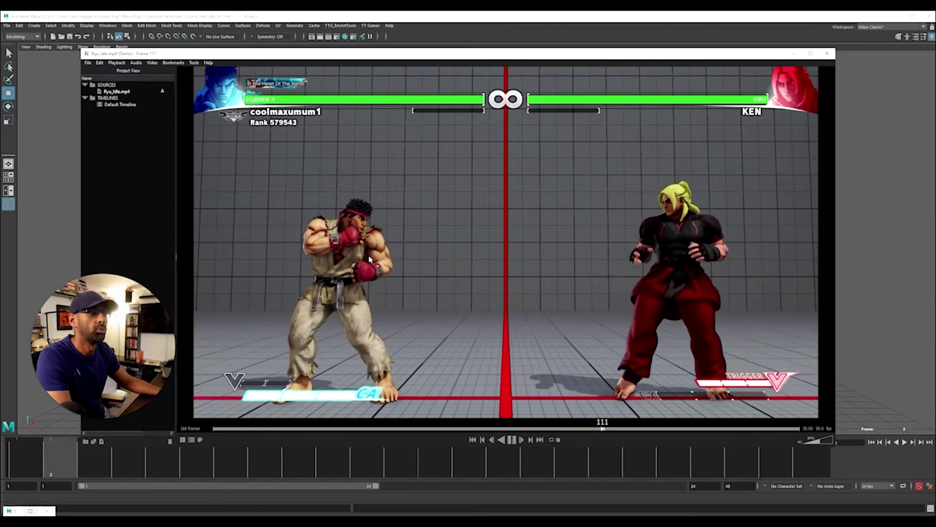
key(space)
drag(327, 58, 935, 54)
Step: Rotate the right foot control about its vertical axis to adjust the foot's turnout
click(455, 363)
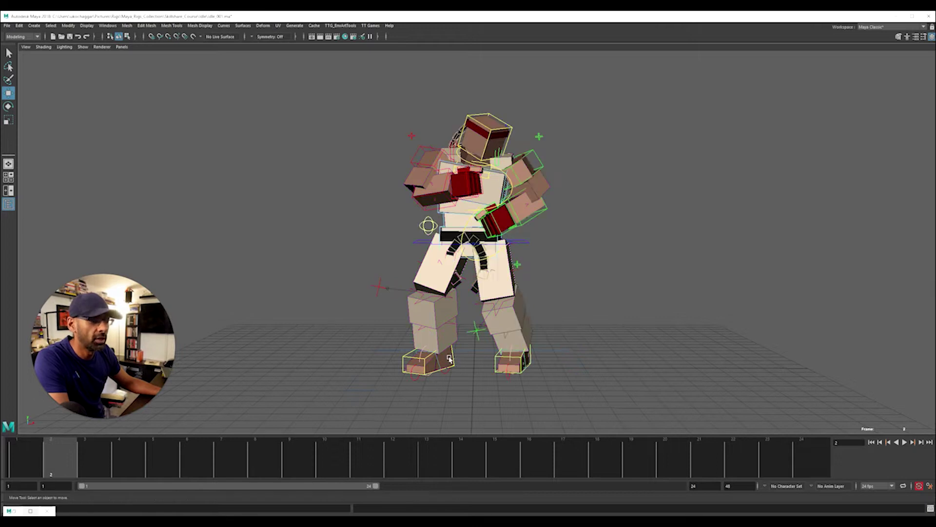
click(405, 360)
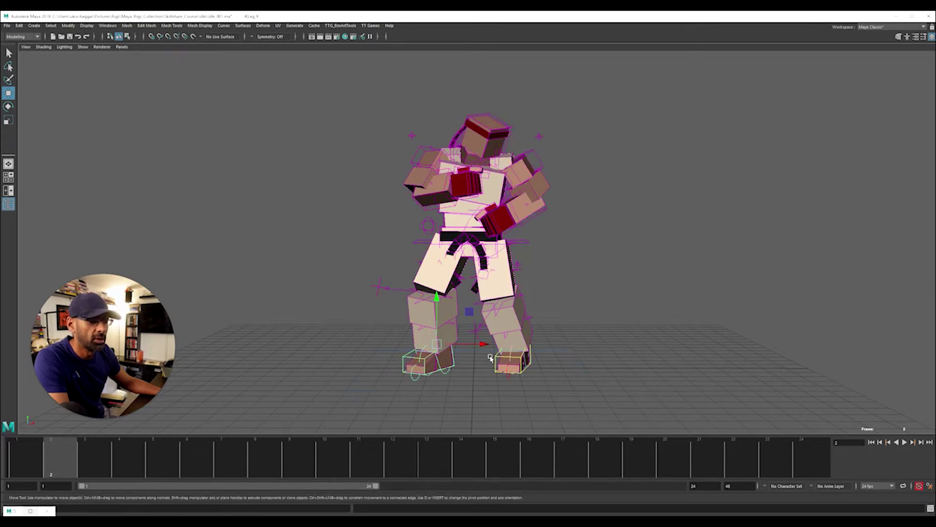
key(e)
drag(459, 351, 477, 344)
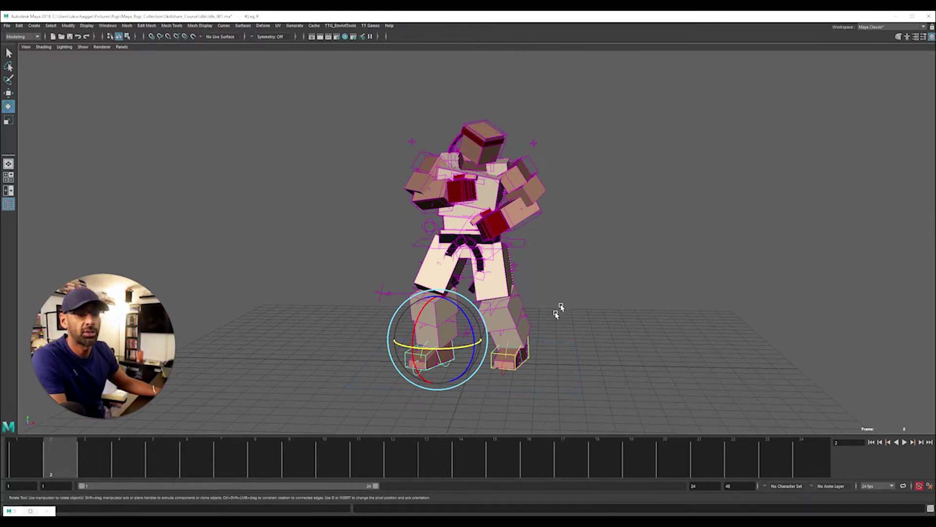
Step: Key the root control's starting pose at frames 1 and 24 for a looping idle
click(522, 243)
key(w)
scroll(551, 288, up, 3)
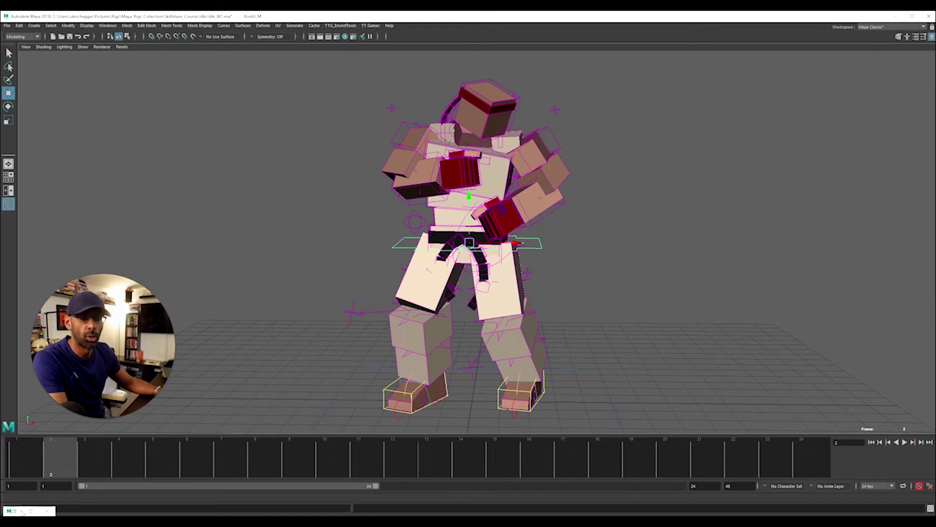
click(31, 456)
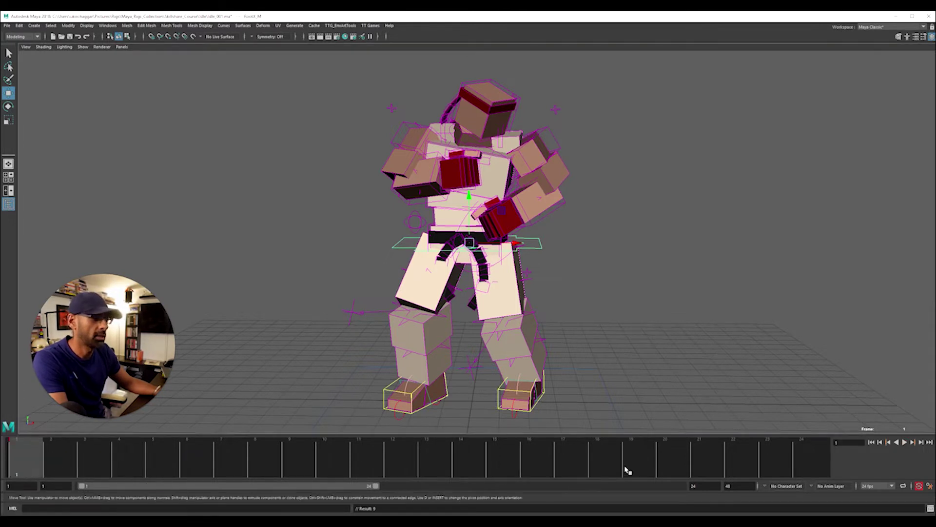
click(822, 472)
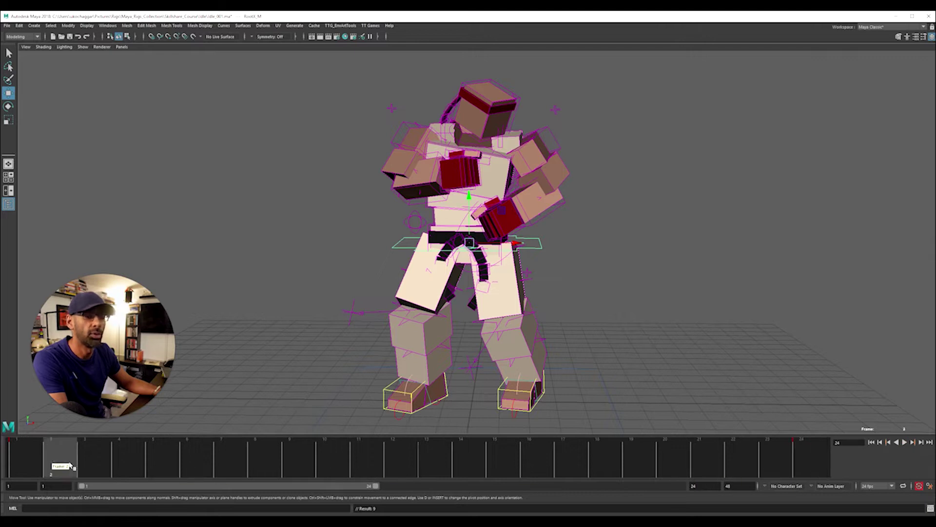
Step: Scrub to frame 7 and check the timing of the body's bounce in the Ryu_Idle.mp4 reference
drag(71, 466, 205, 480)
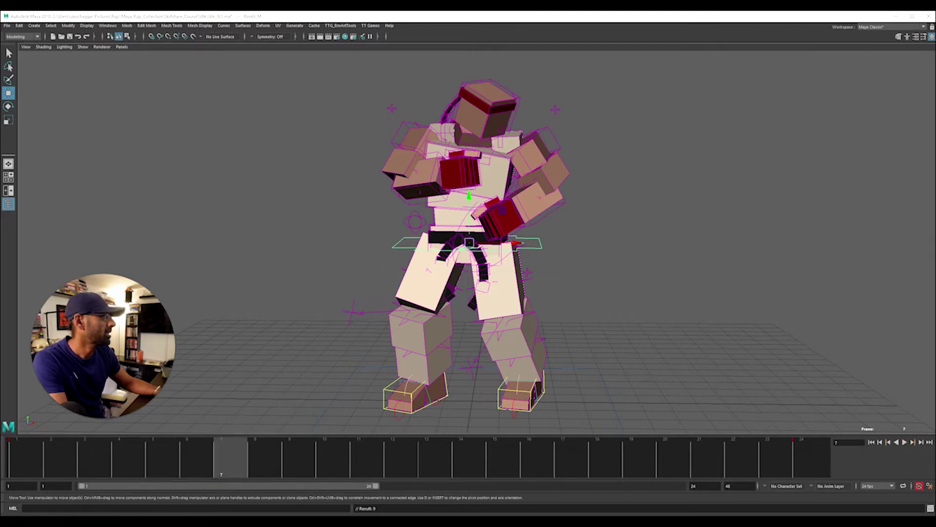
key(alt+Tab)
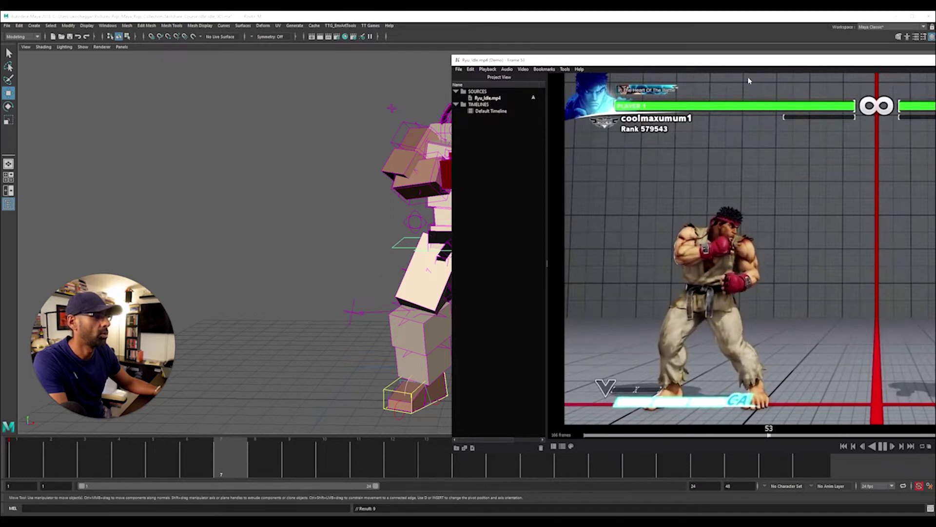
key(alt+Tab)
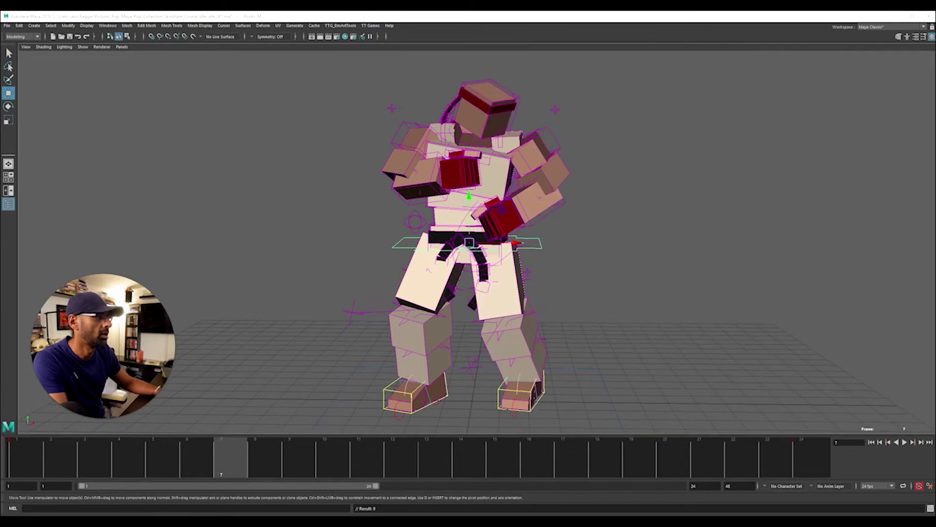
Step: Raise the root control slightly at frame 16, key it, and play back the bounce
click(375, 466)
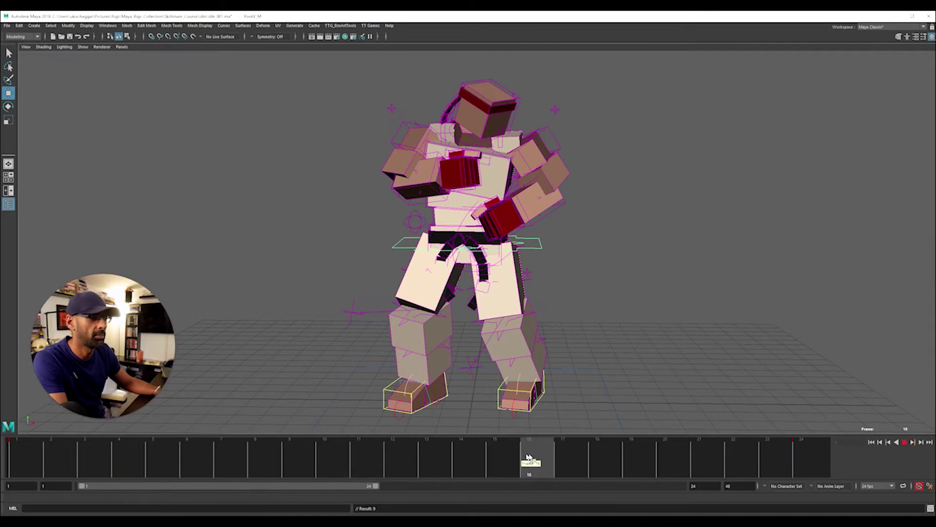
drag(469, 197, 471, 192)
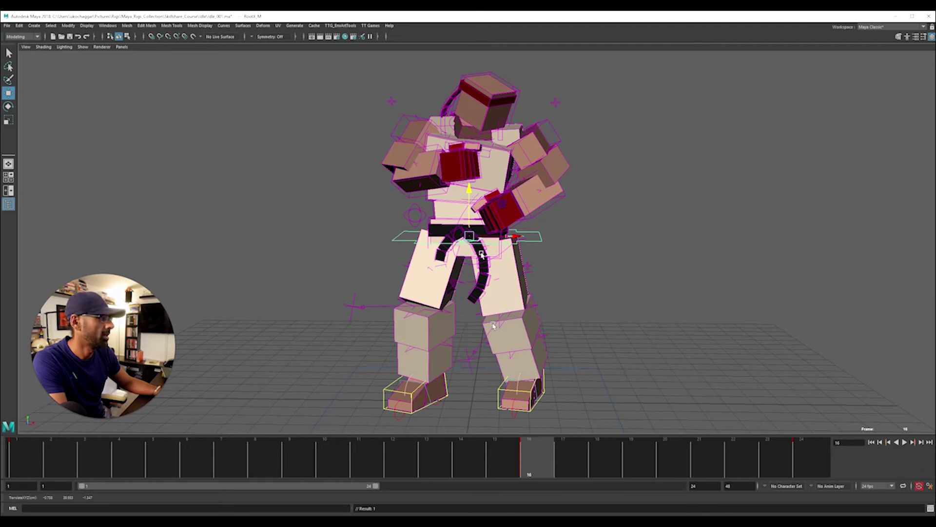
key(alt+v)
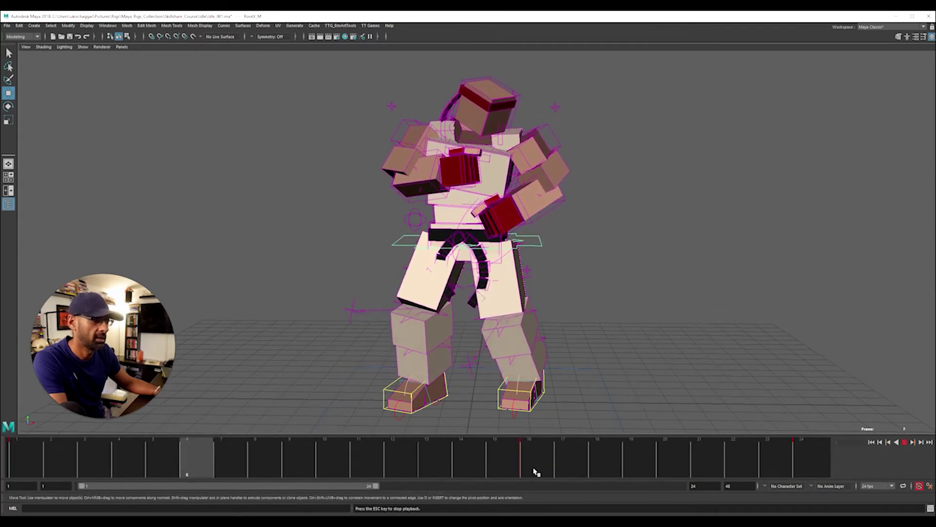
key(Escape)
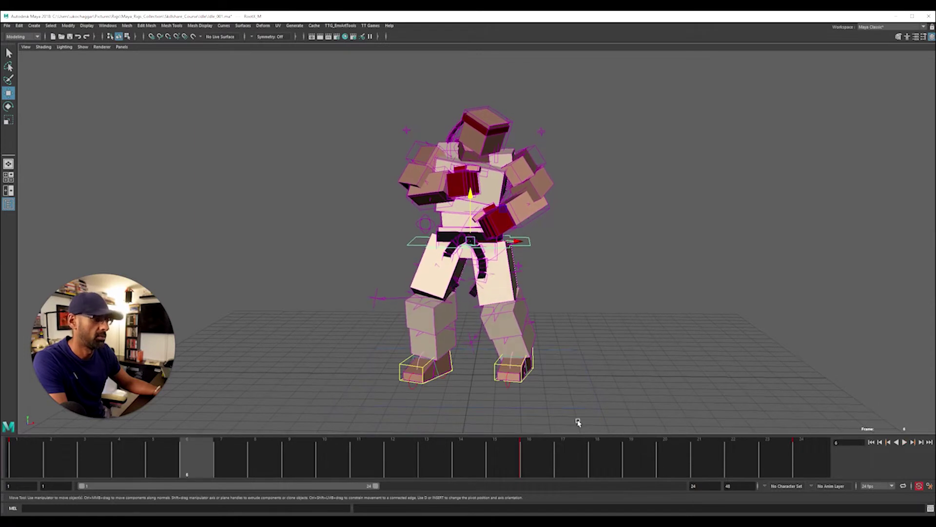
Step: Shift the root's last two keys to frames 12 and 20, set the playback end to 20, and play the loop
shift+drag(535, 464, 787, 470)
drag(682, 466, 547, 472)
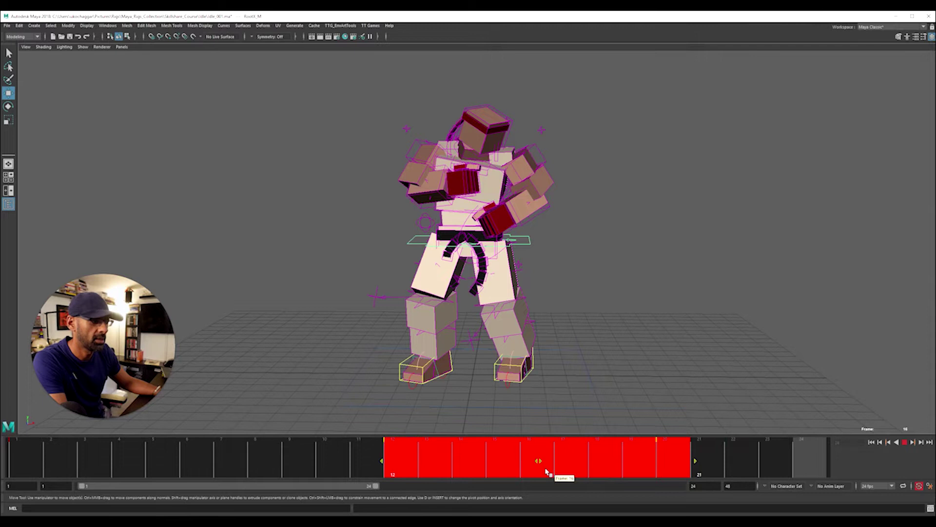
click(673, 459)
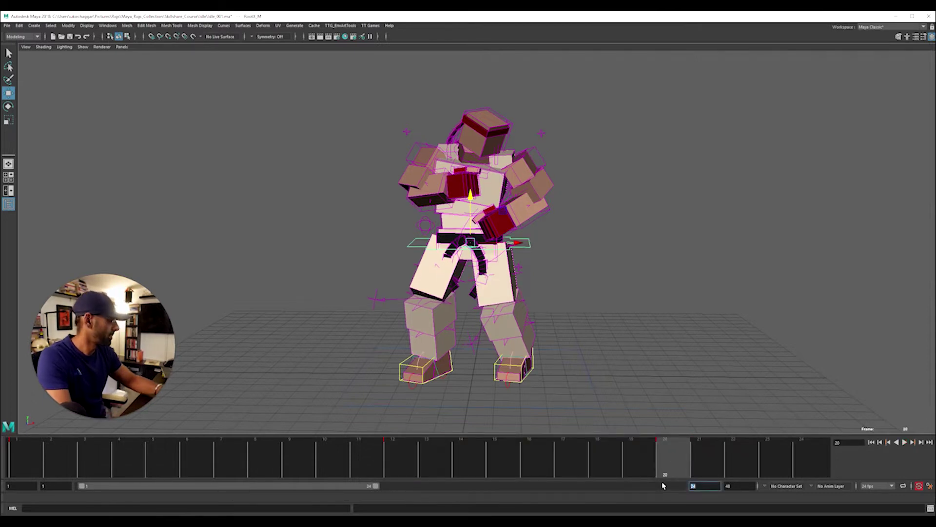
text(20)
key(Return)
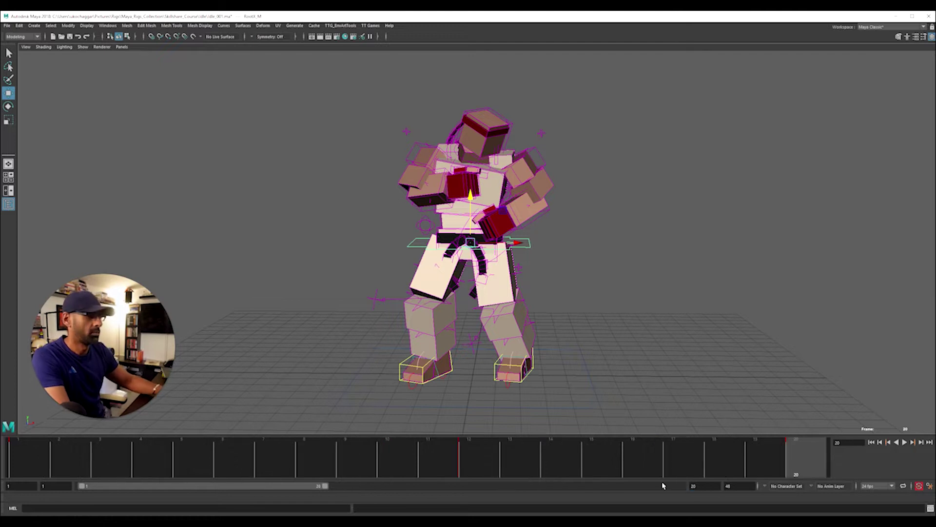
key(alt+v)
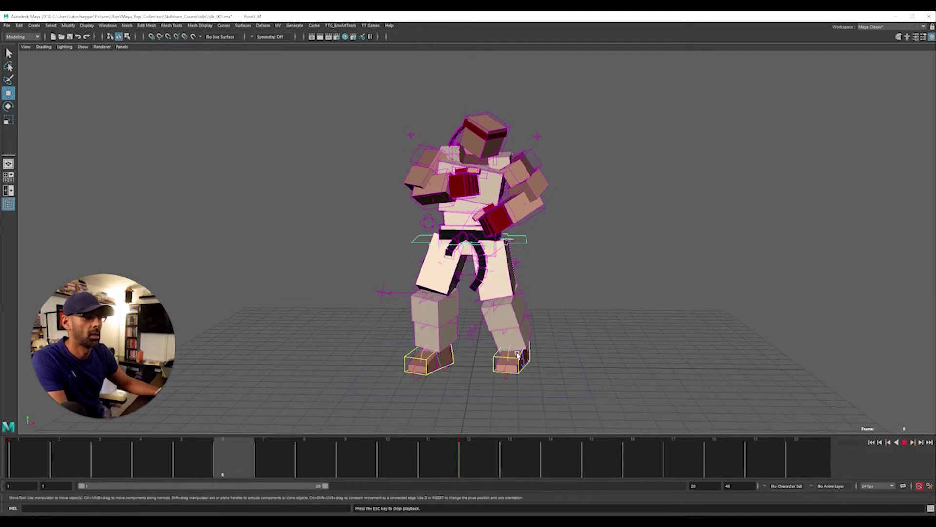
key(Escape)
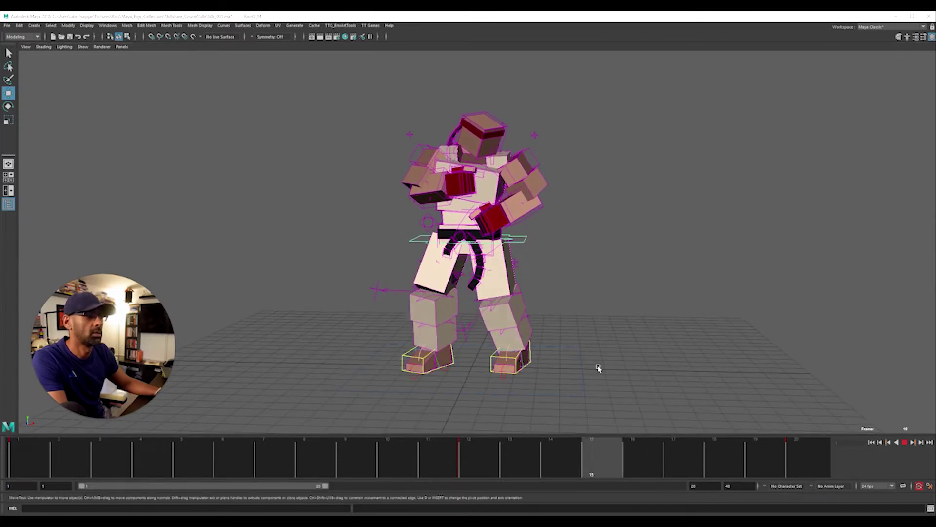
Step: Move the root's raised-pose key to frame 13 and play back the loop to check its timing
shift+click(471, 459)
key(alt+v)
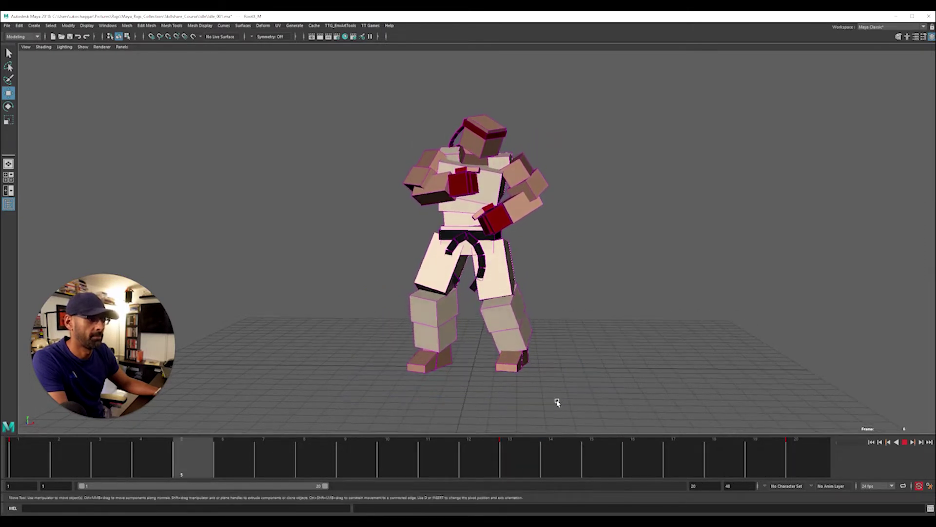
key(alt+v)
mouse_move(513, 456)
mouse_down()
mouse_move(183, 462)
mouse_move(502, 474)
mouse_up()
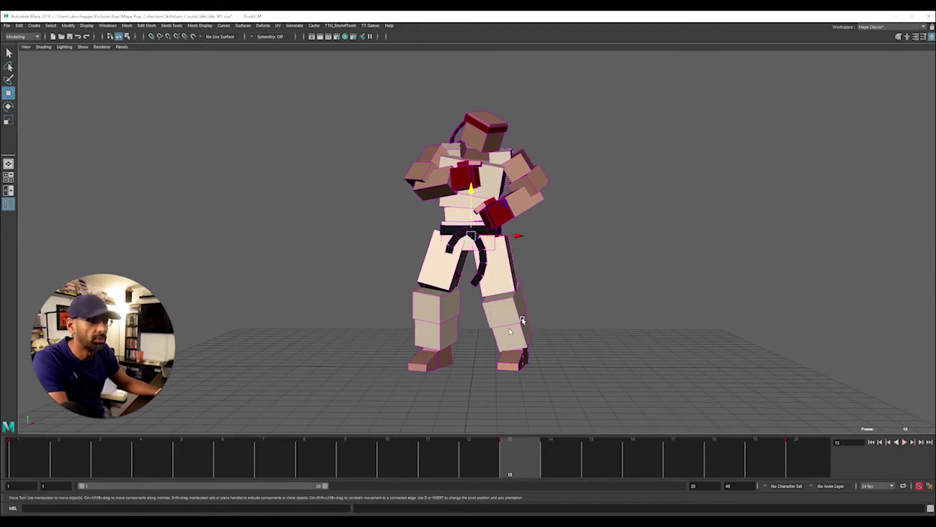
key(alt+v)
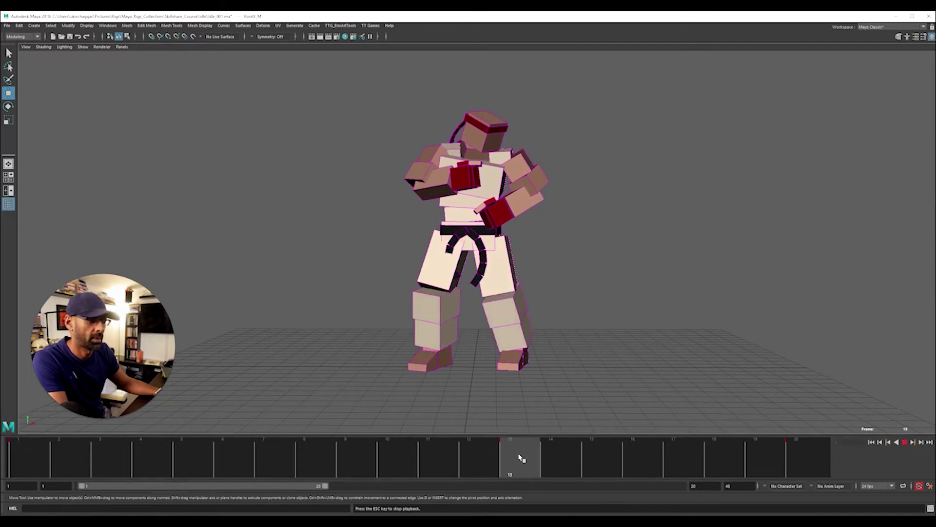
click(543, 466)
key(Escape)
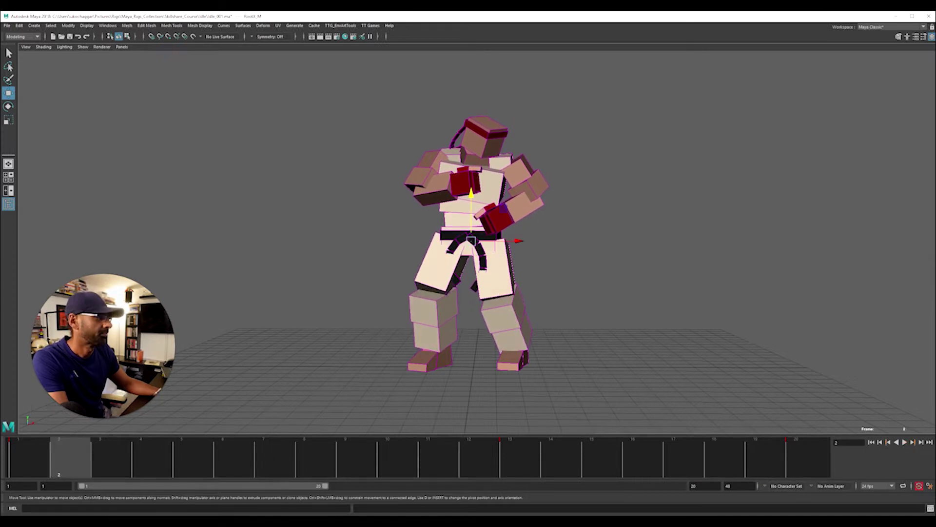
Step: Review the Ryu_Idle.mp4 reference again to study the upper body's motion during the idle
key(alt+Tab)
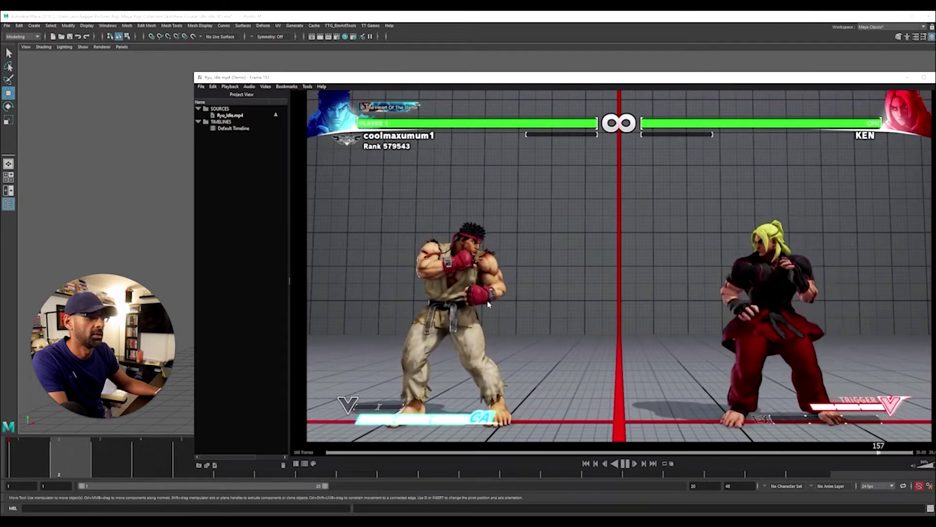
key(space)
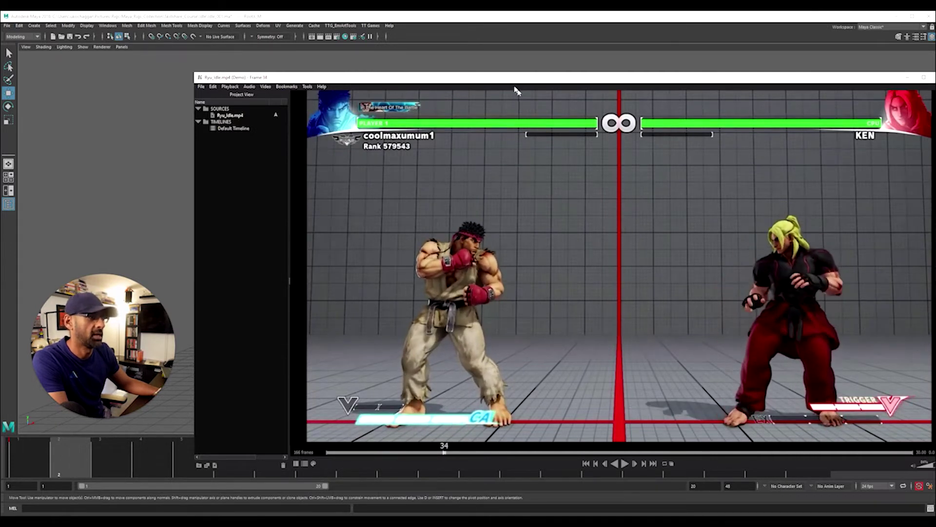
key(alt+Tab)
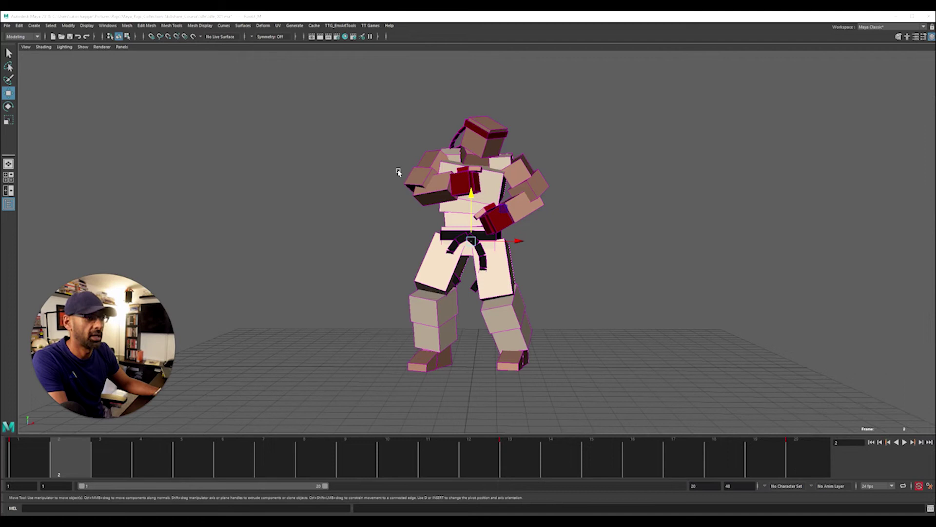
Step: Select the chest control and key it at frames 1, 13 and 20
click(527, 201)
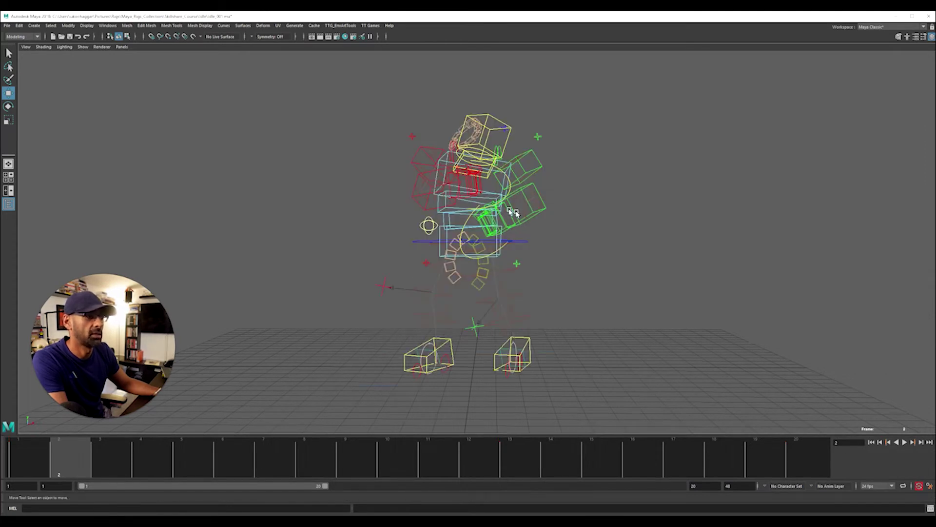
click(496, 172)
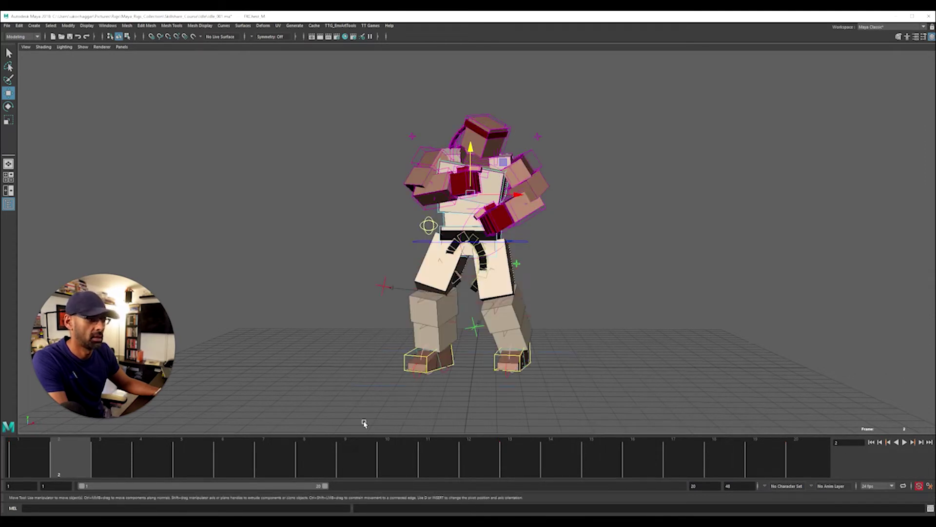
drag(28, 463, 760, 478)
drag(78, 476, 514, 465)
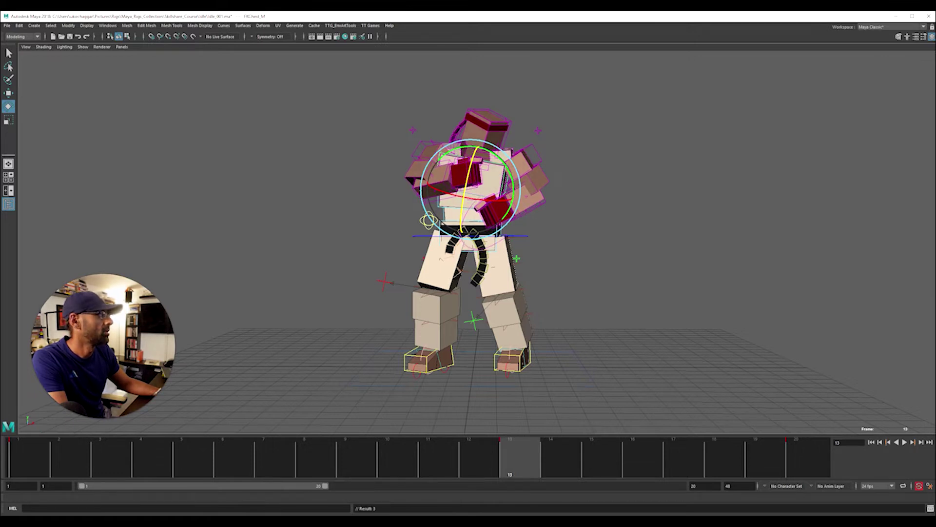
Step: Play back the loop, show the control's channel values, and rotate the chest control to about -10.8 in Y at frame 13
key(alt+v)
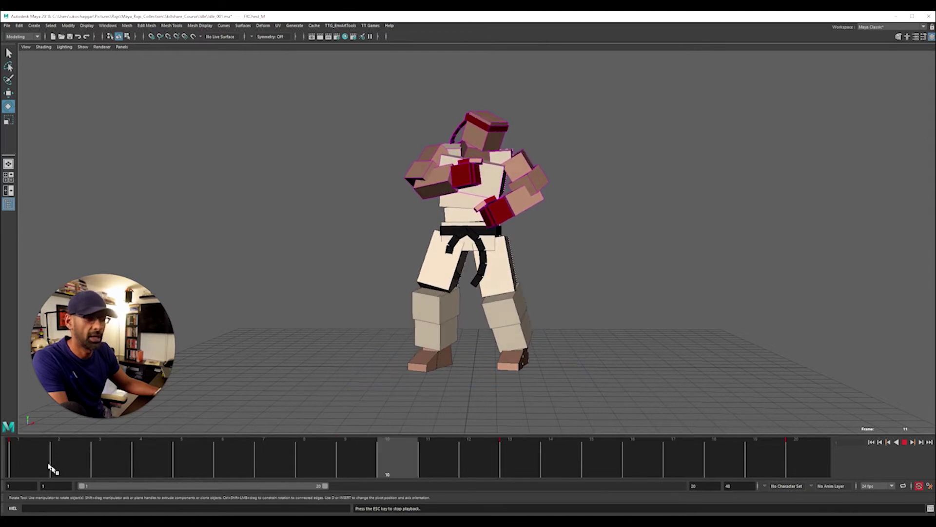
drag(50, 466, 521, 480)
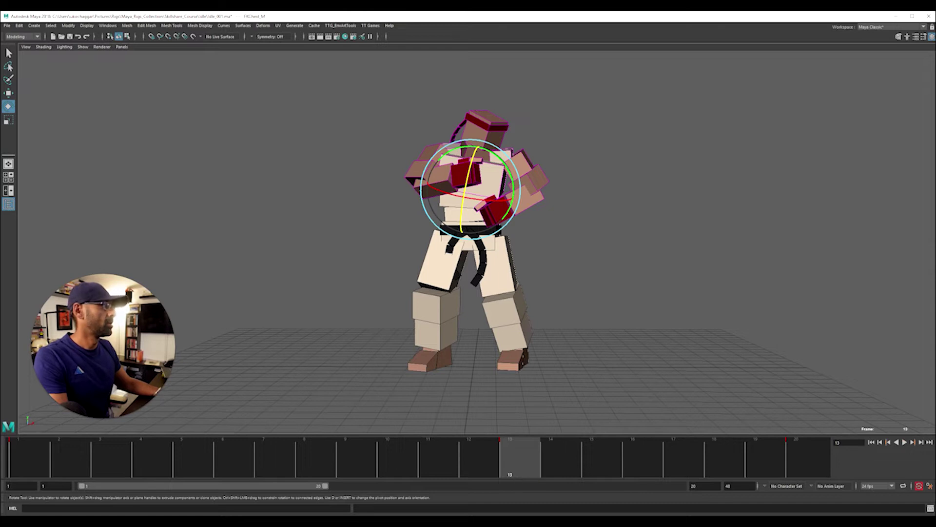
key(ctrl+a)
drag(868, 45, 872, 55)
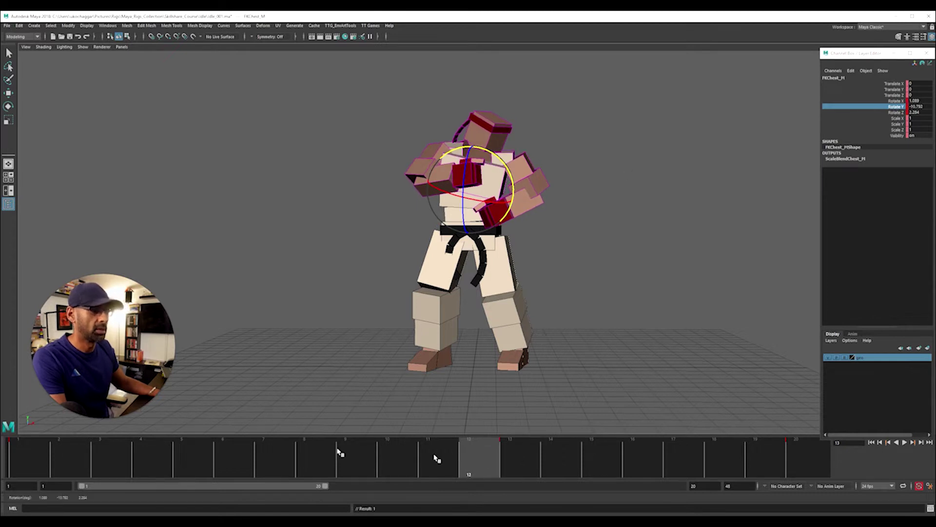
Step: Play the loop several times to check how the chest rotation reads in the idle
key(alt+v)
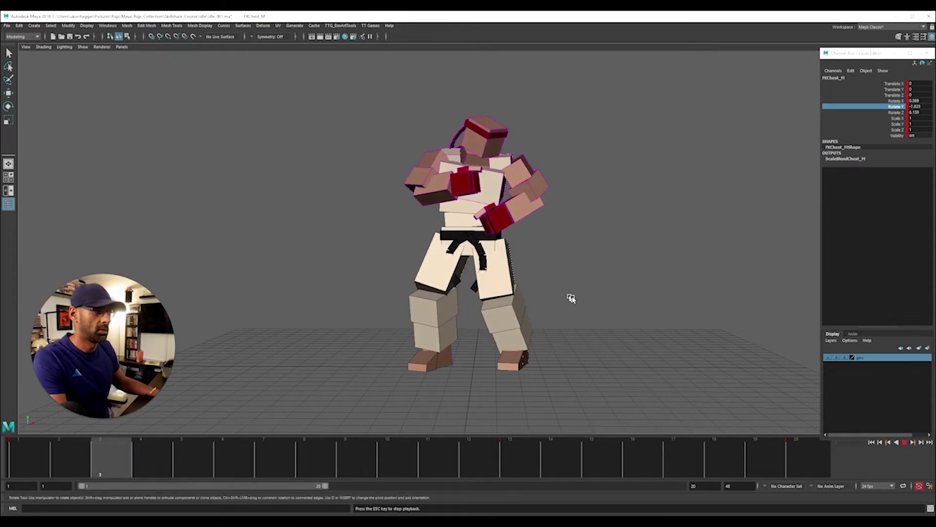
key(alt+v)
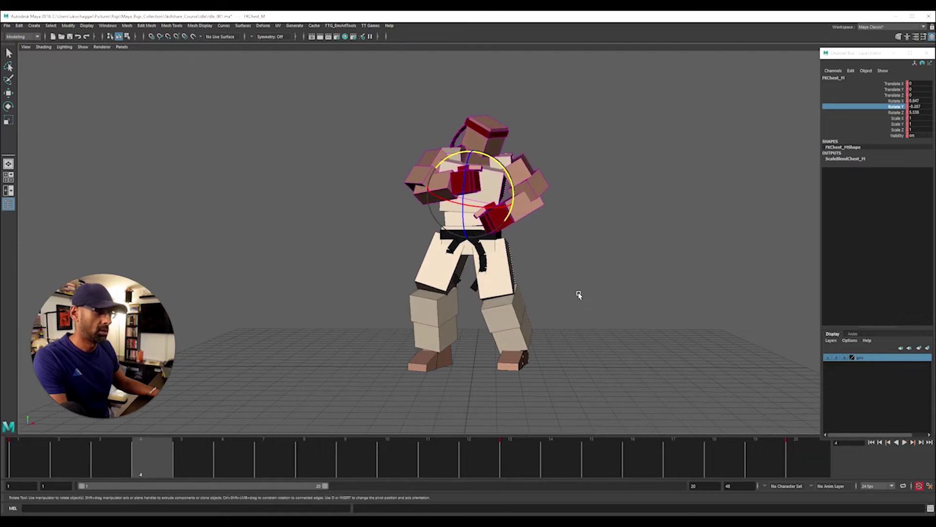
key(alt+v)
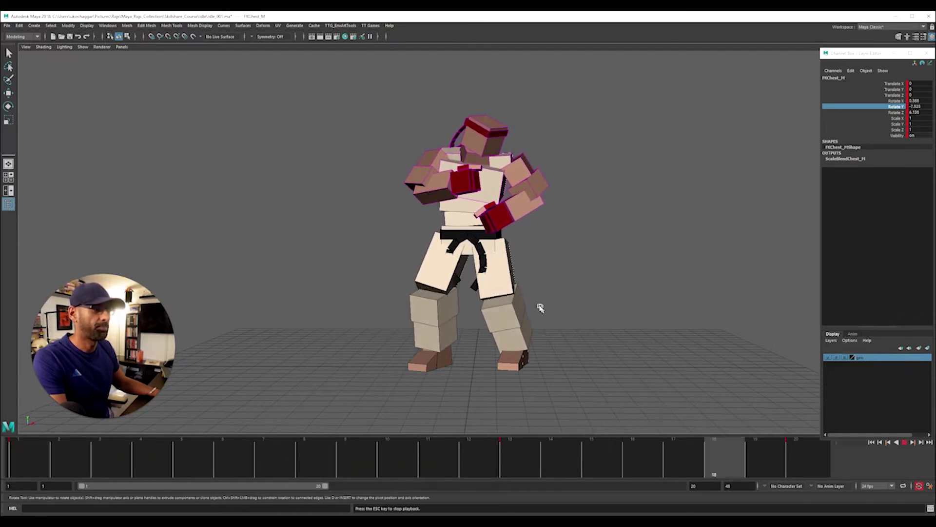
alt+drag(564, 292, 577, 276)
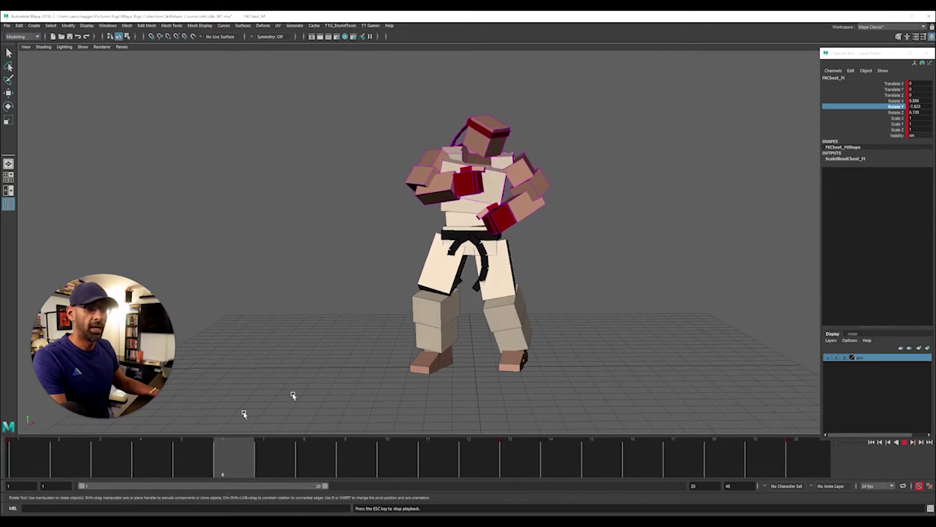
key(Escape)
Step: Select the left and right scapula controls together and key them at frames 1 and 20
click(17, 454)
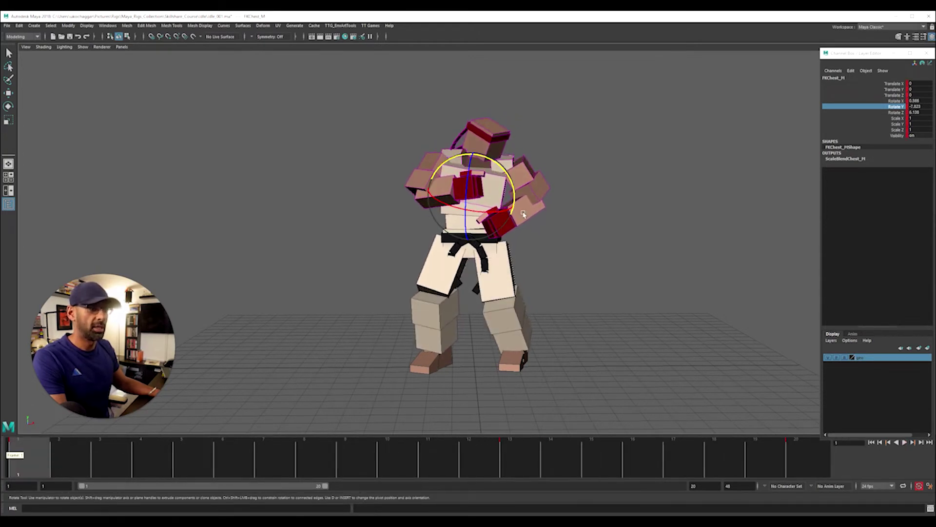
click(554, 152)
key(alt+1)
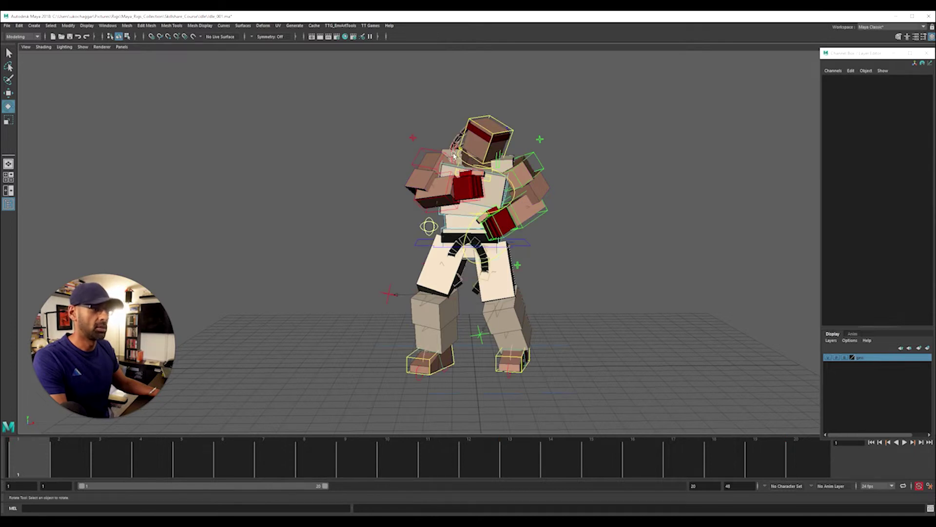
click(498, 169)
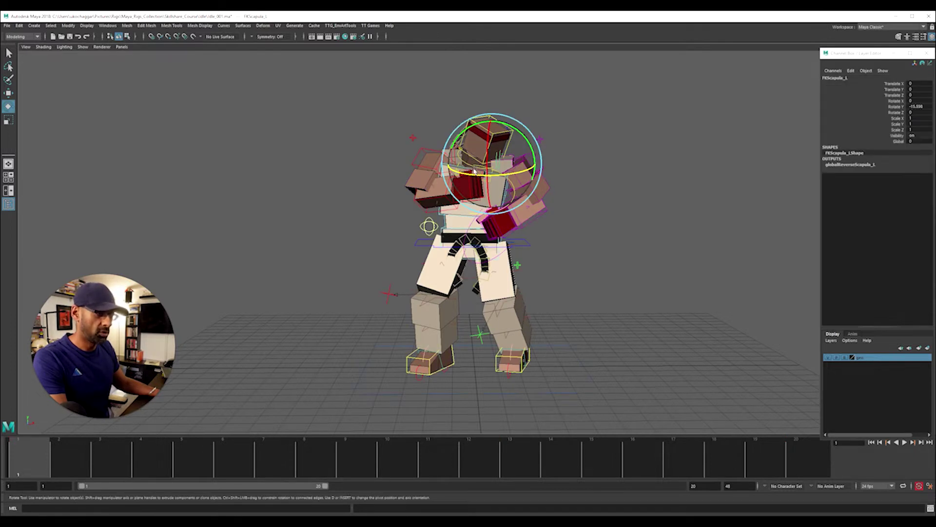
key(q)
key(e)
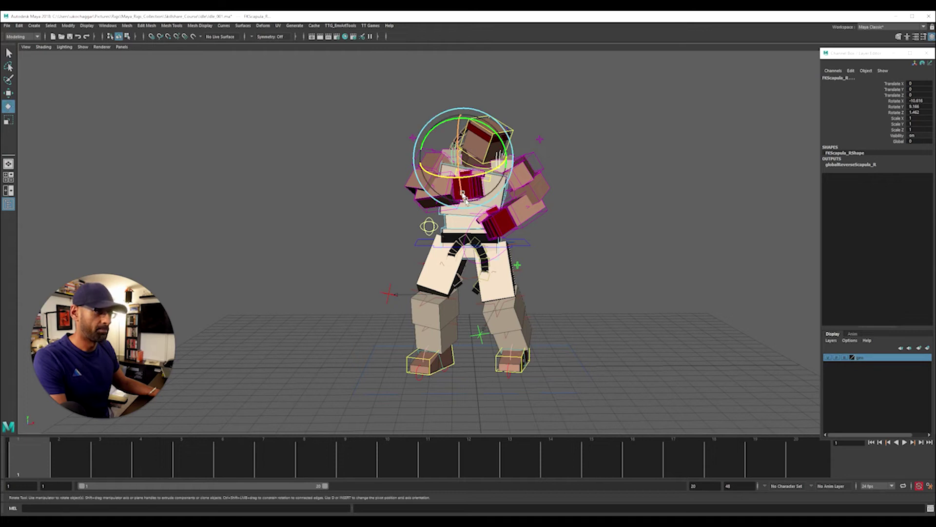
click(896, 107)
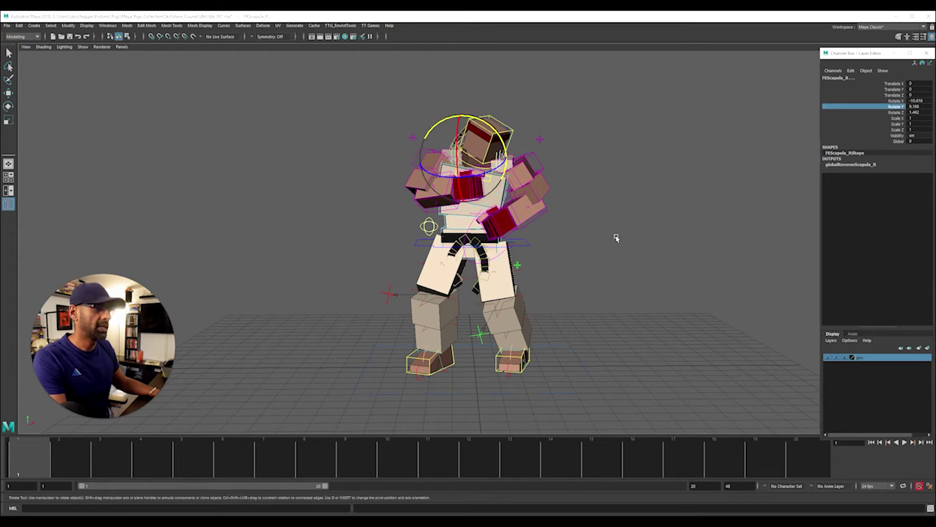
key(alt+1)
key(alt+1)
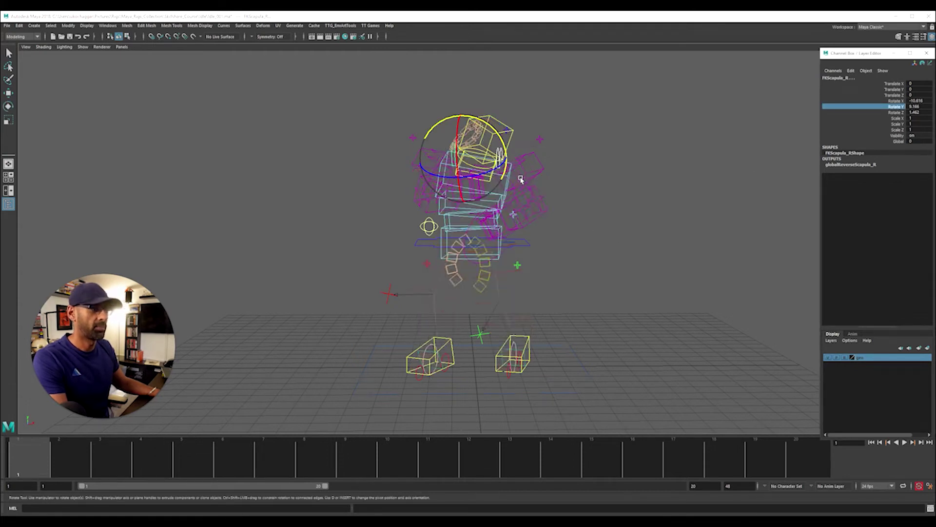
key(s)
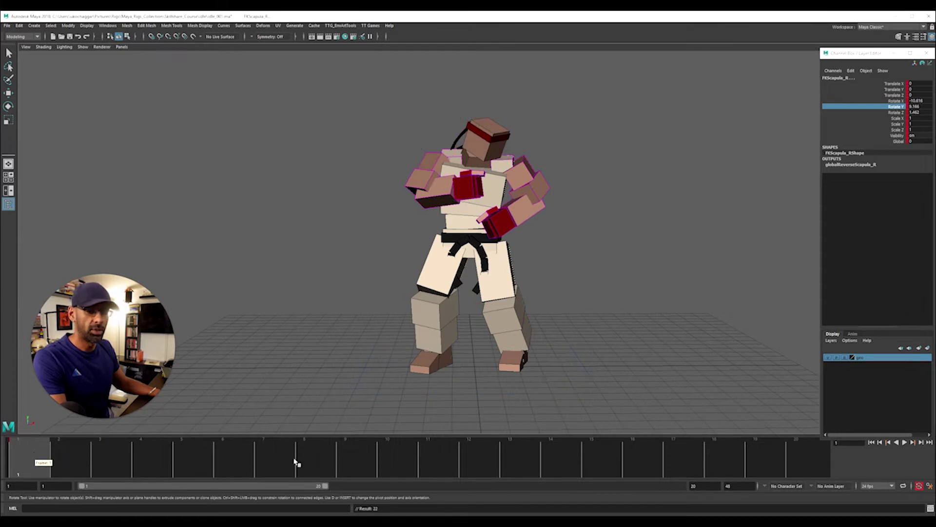
click(824, 468)
Step: Rotate both scapula controls to about 1.37 in Y at frame 13 and play back the loop
drag(68, 468, 504, 478)
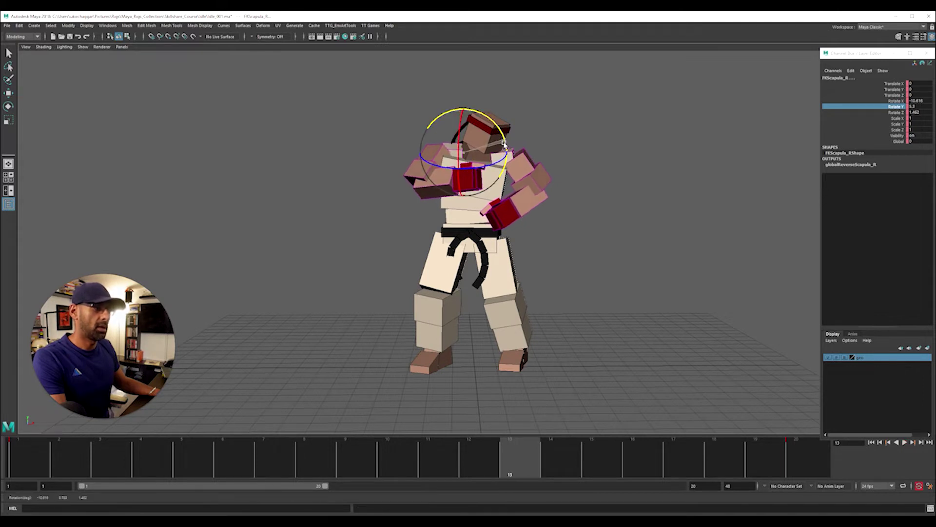
key(alt+v)
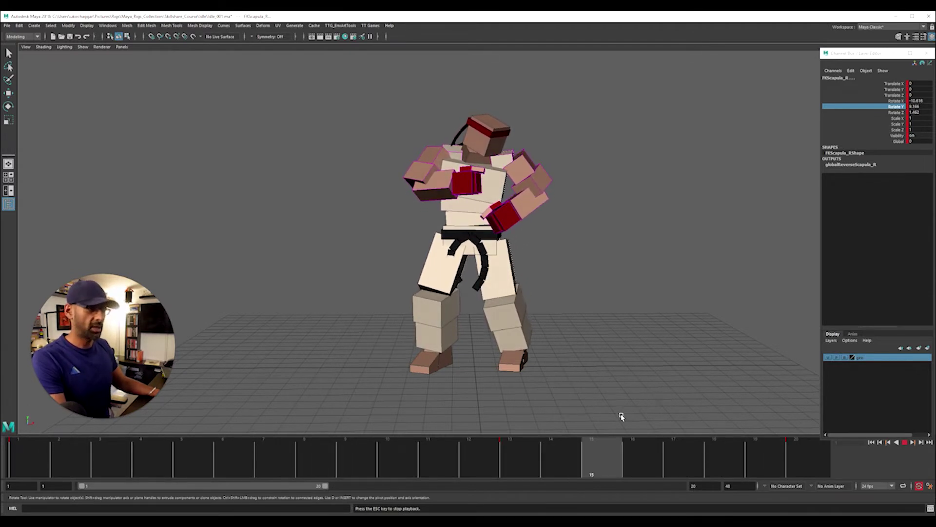
click(905, 443)
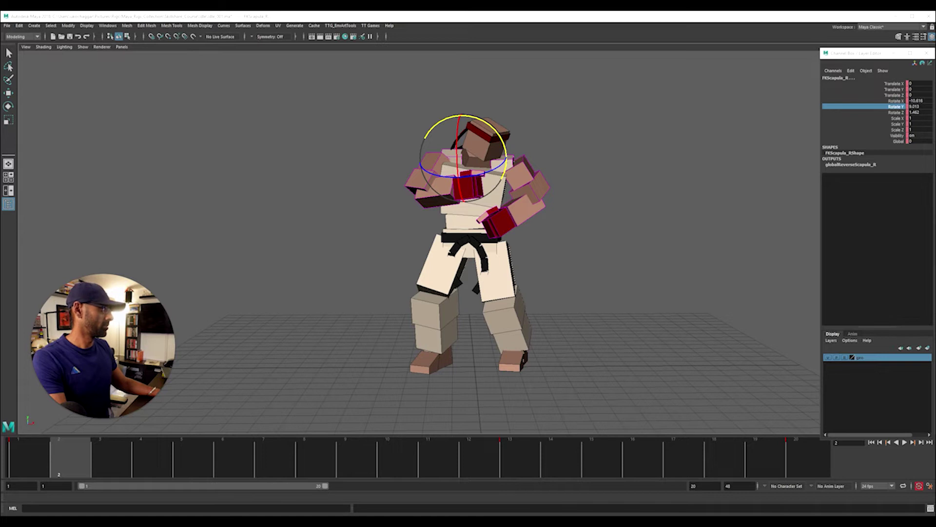
key(alt+v)
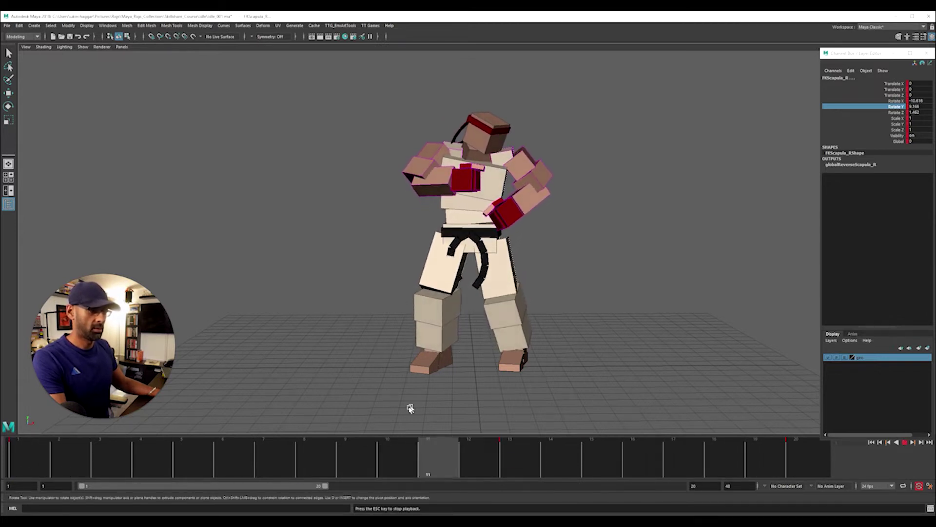
key(alt+v)
Step: Select the head control and key it at frames 1 and 20
drag(80, 468, 506, 460)
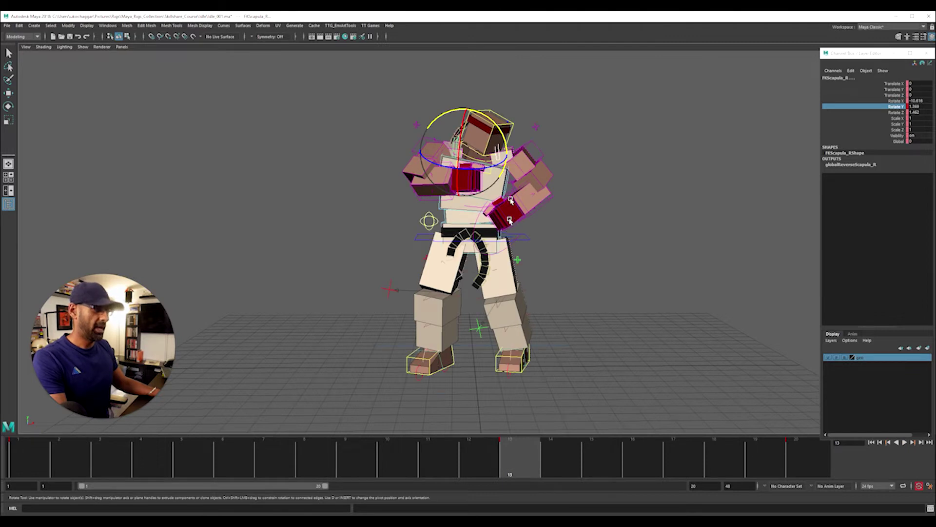
click(519, 127)
click(513, 126)
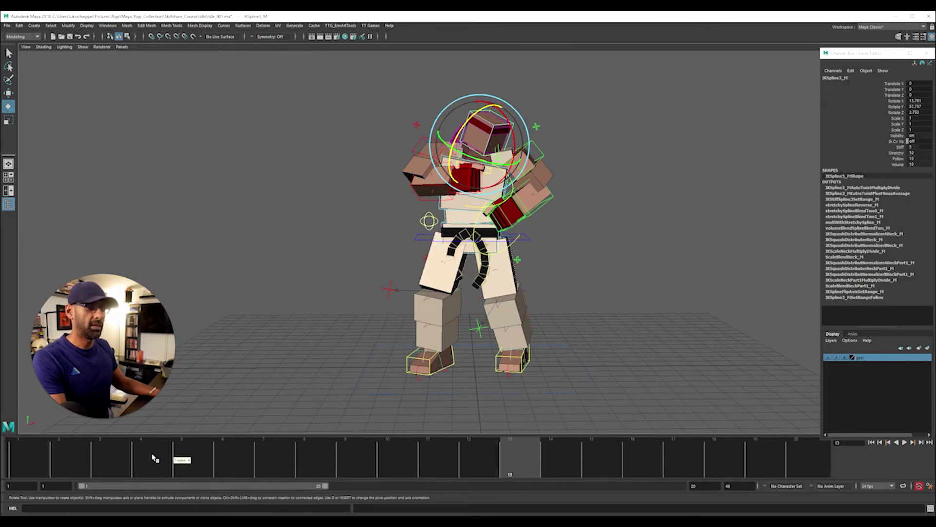
click(32, 463)
key(s)
click(807, 456)
key(s)
click(373, 464)
drag(383, 466, 428, 466)
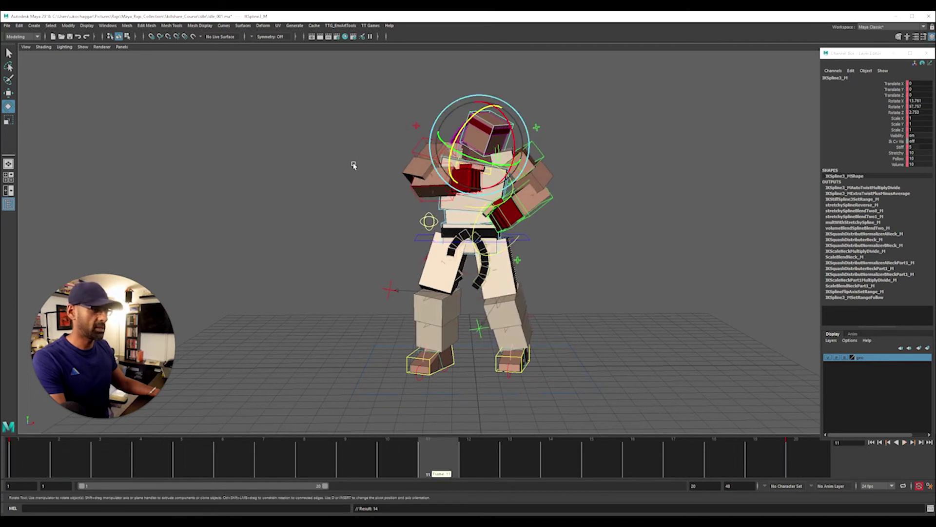
Step: Select all of the rig's controls, key them at frames 1 and 20, and clear the selection at frame 1
drag(313, 98, 642, 392)
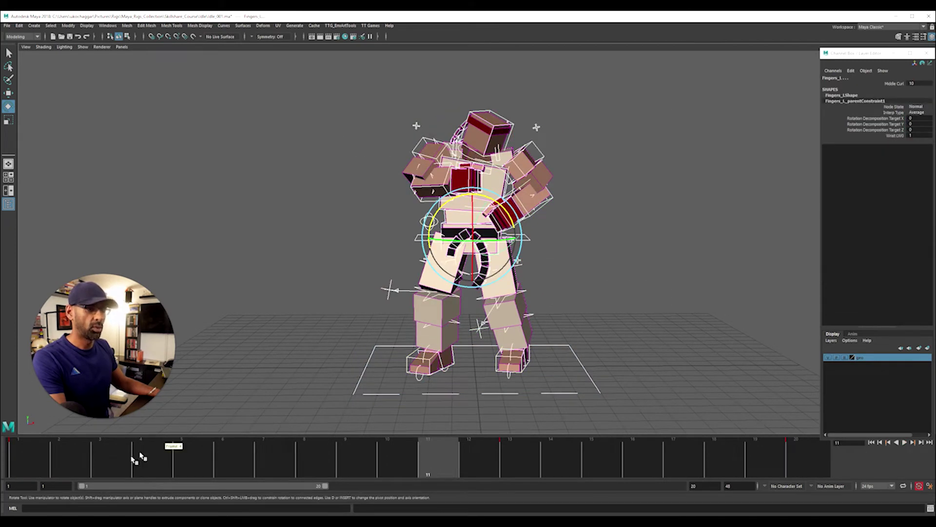
click(21, 469)
drag(192, 470, 858, 473)
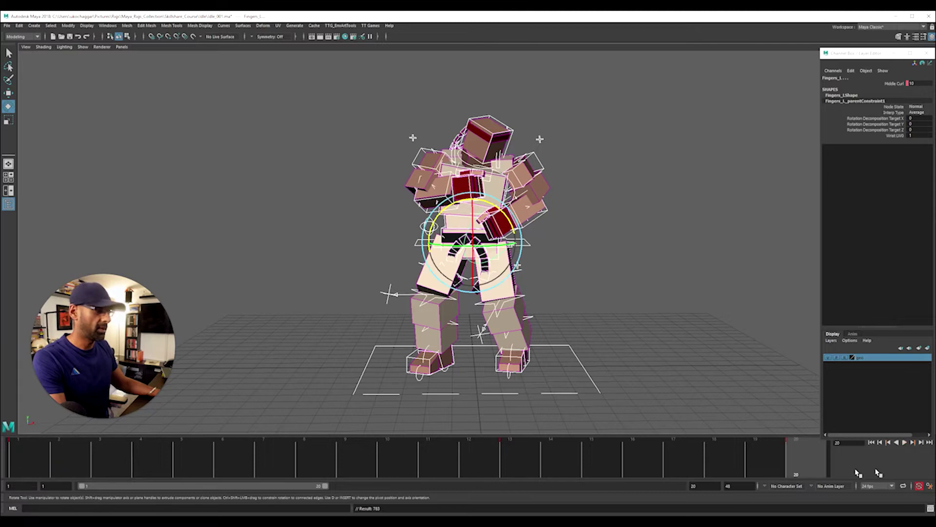
key(alt+shift+v)
click(605, 310)
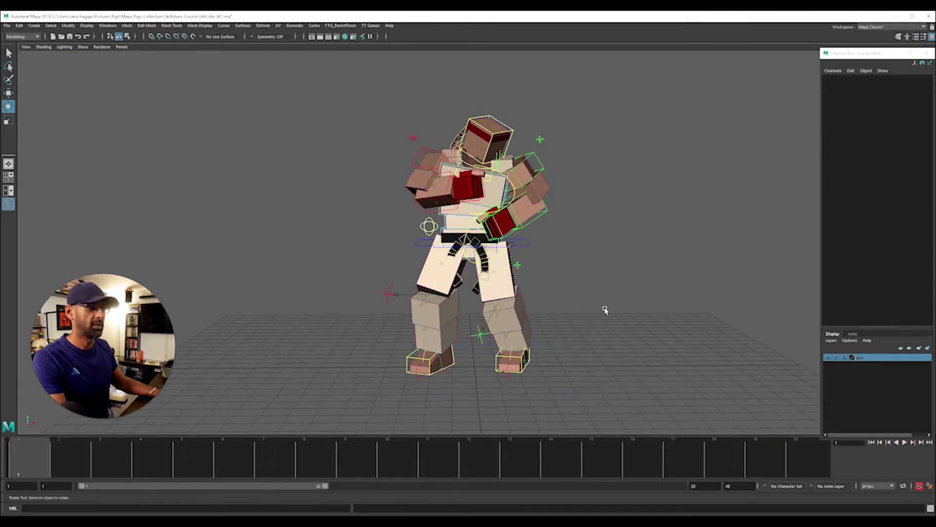
Step: Tilt the head control back around X at frame 13 and play back the loop
click(472, 182)
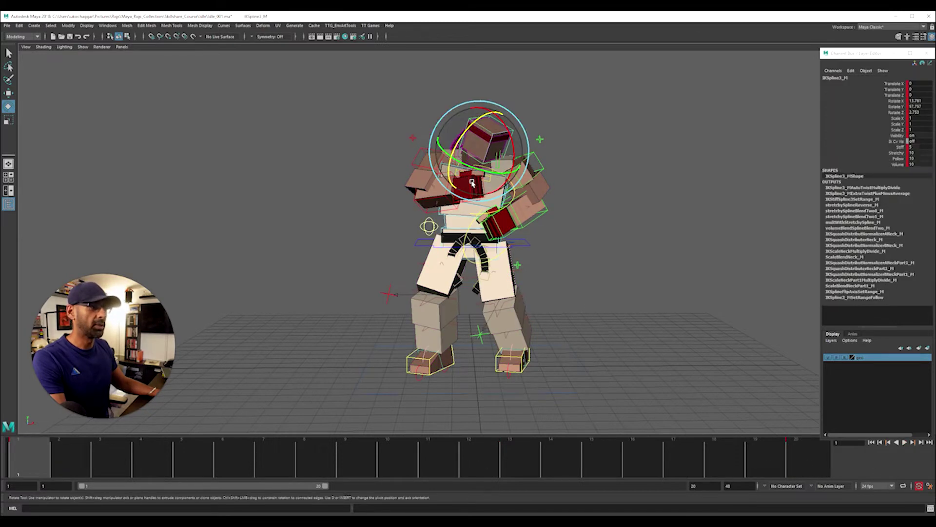
drag(72, 458, 526, 467)
click(892, 107)
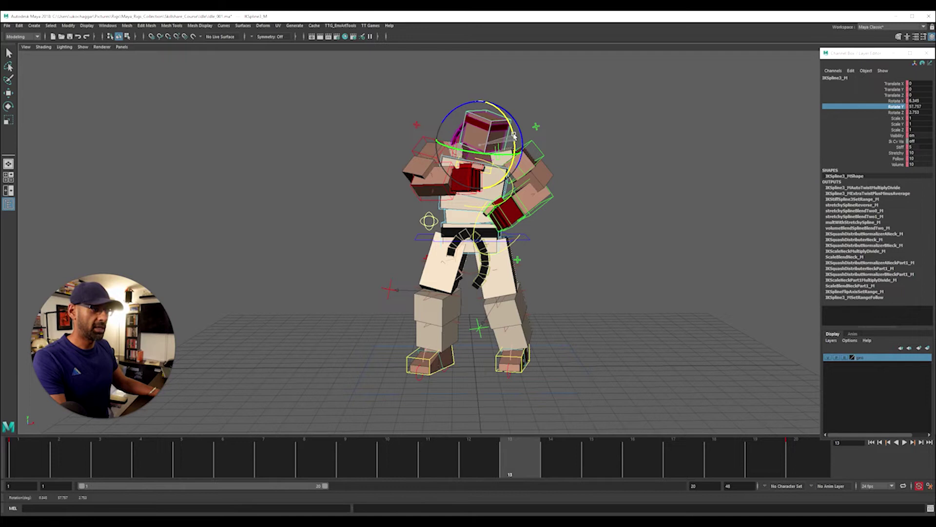
key(alt+v)
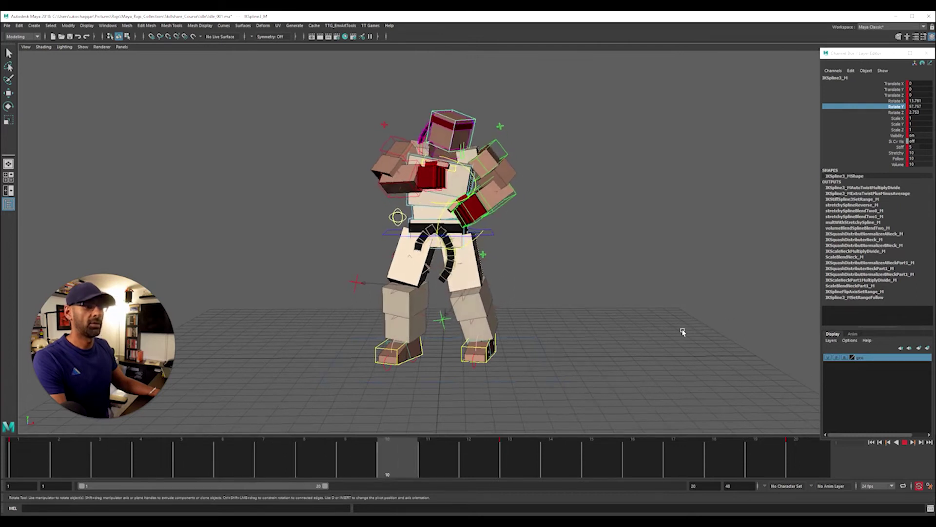
key(alt+v)
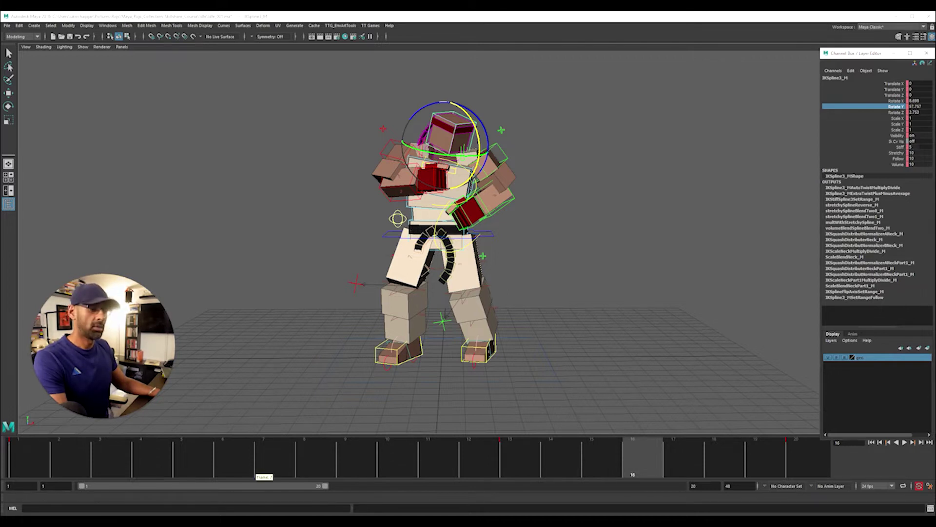
Step: Play the Ryu_Idle.mp4 reference to compare its upper-body motion with the animated rig
drag(935, 77, 363, 48)
key(space)
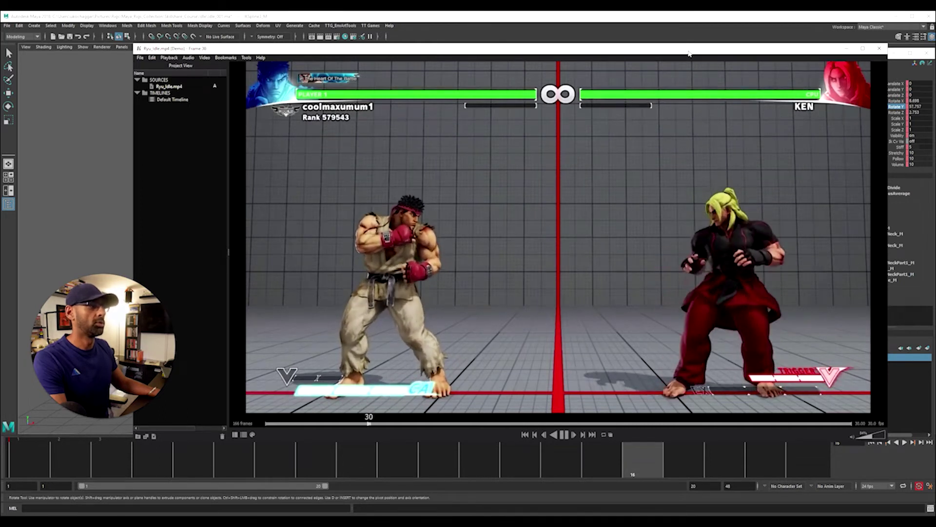
click(847, 48)
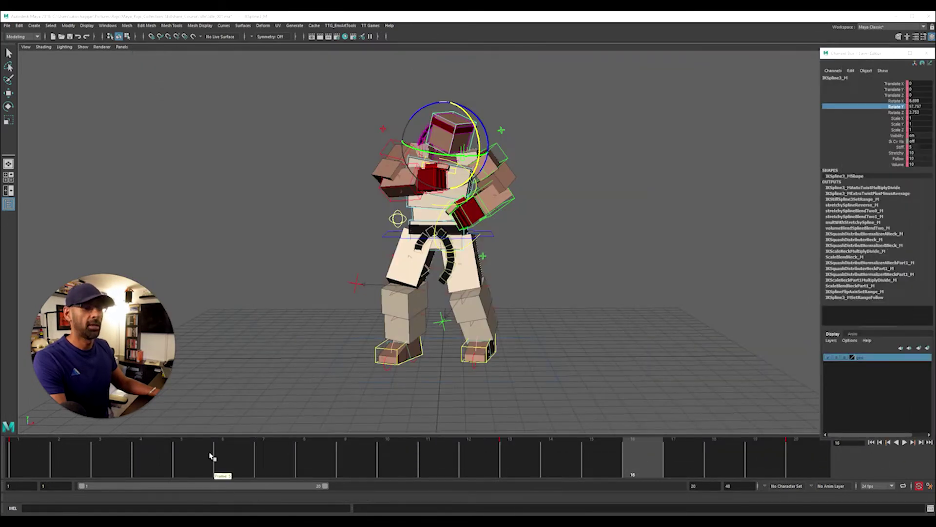
Step: Play the idle from frame 1 to judge the head motion and return to frame 1
key(alt+shift+v)
key(space)
key(space)
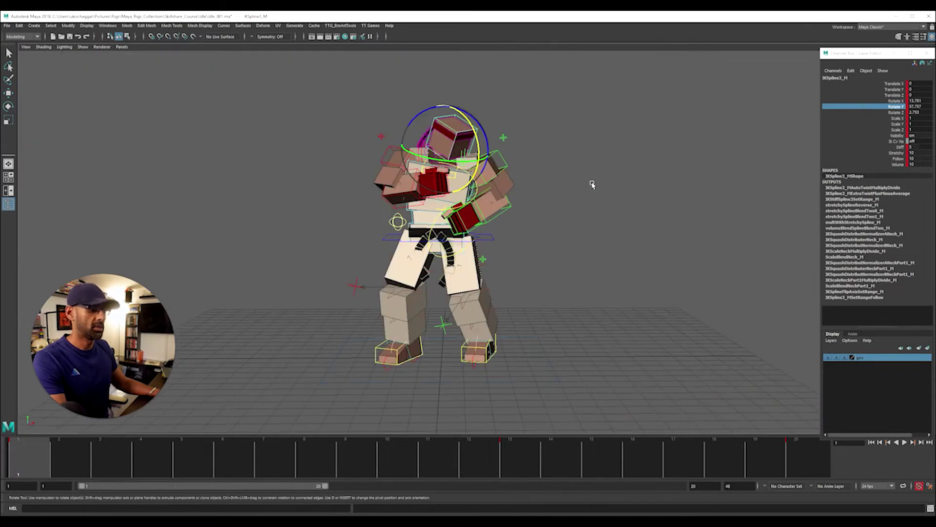
key(alt+v)
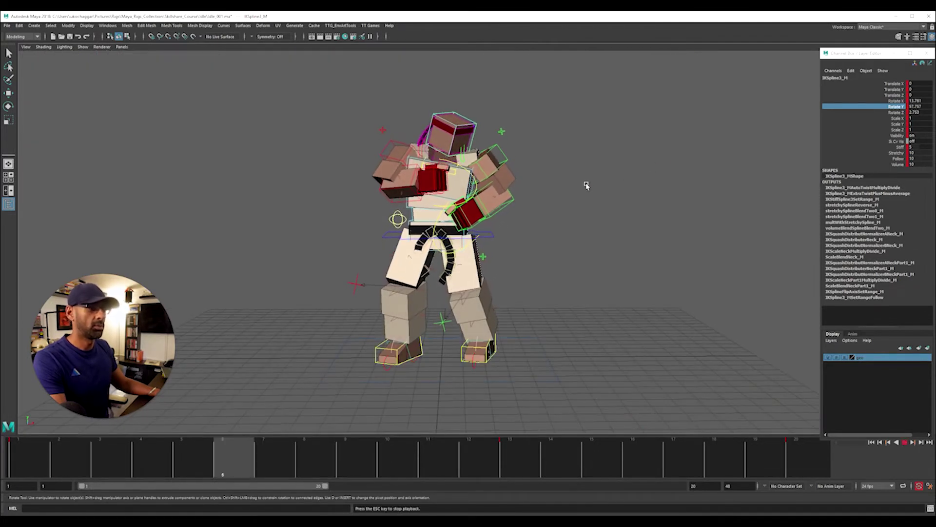
key(Escape)
click(105, 469)
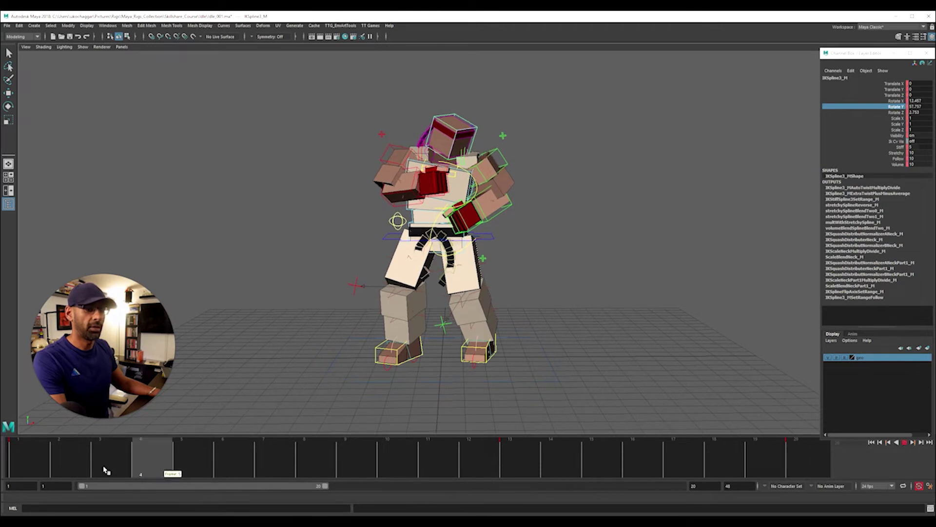
drag(105, 470, 51, 476)
key(e)
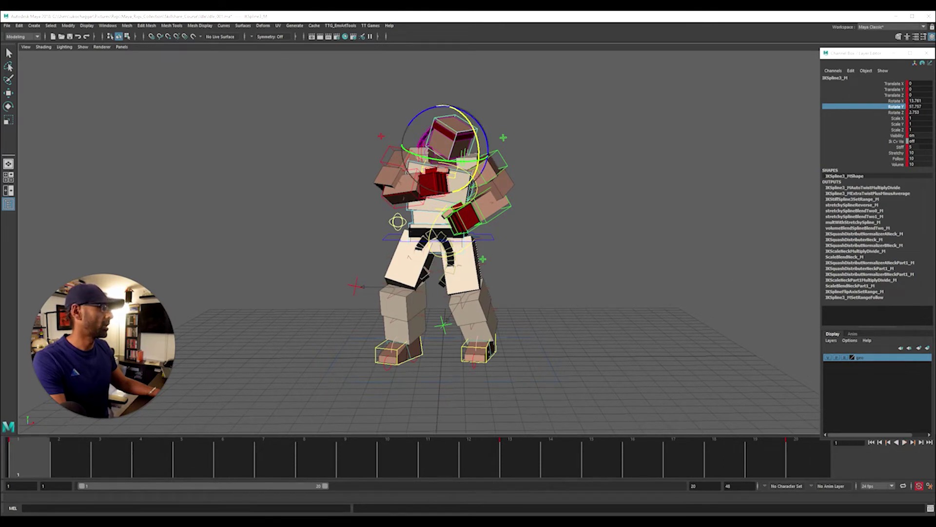
Step: Rotate the right shoulder control slightly at frame 12 to start the right arm's motion
click(336, 186)
click(392, 153)
drag(77, 469, 469, 457)
drag(419, 185, 418, 180)
Step: Rotate the right elbow and right wrist controls at frame 12 to follow the shoulder
click(399, 187)
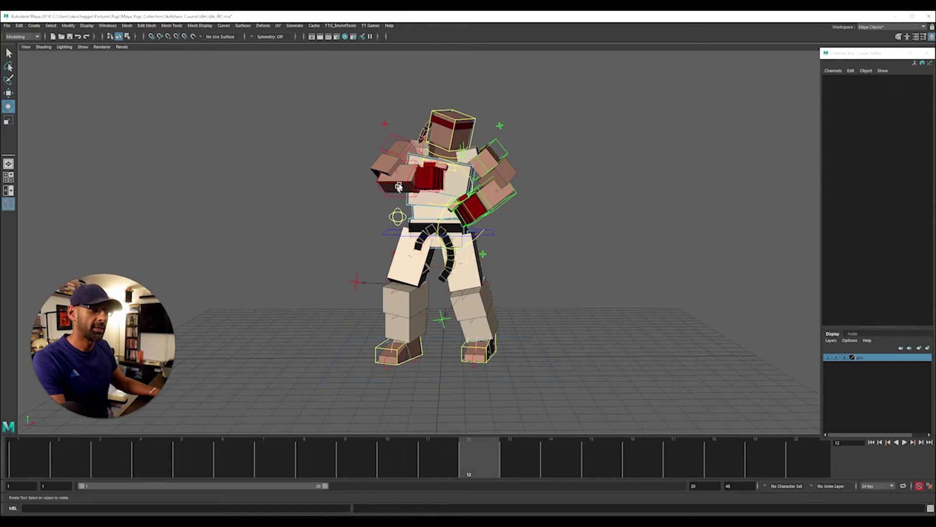
click(408, 183)
drag(400, 203, 398, 204)
click(338, 225)
click(415, 181)
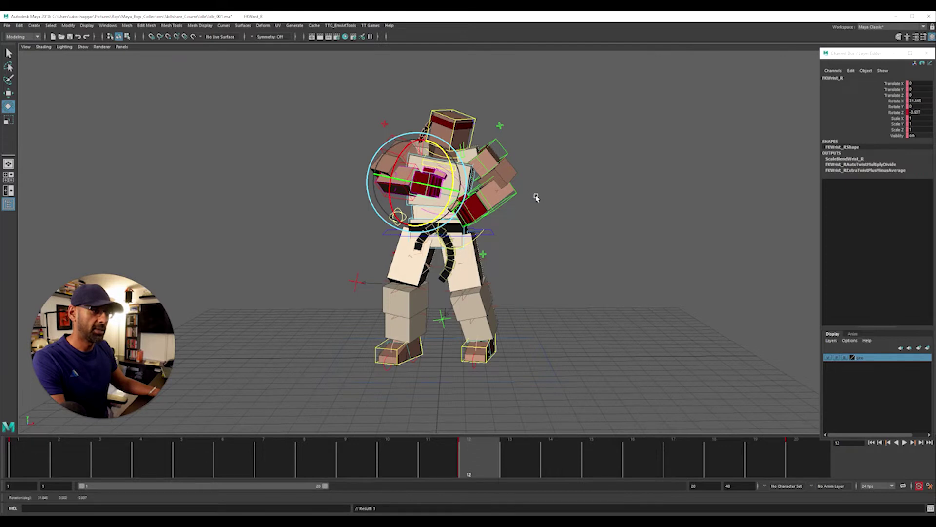
Step: Rotate the left shoulder, elbow and wrist controls around Z at frame 12 and play back the loop
click(483, 172)
click(484, 168)
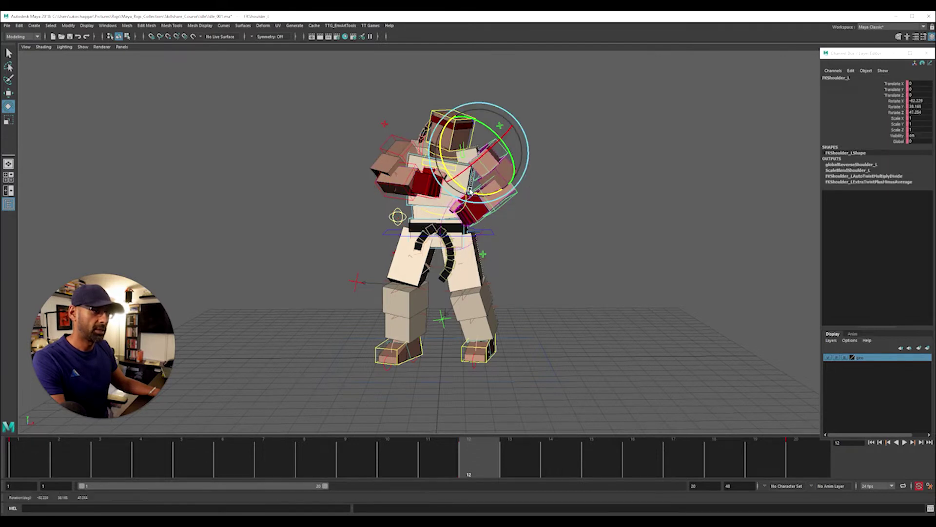
click(509, 181)
click(508, 205)
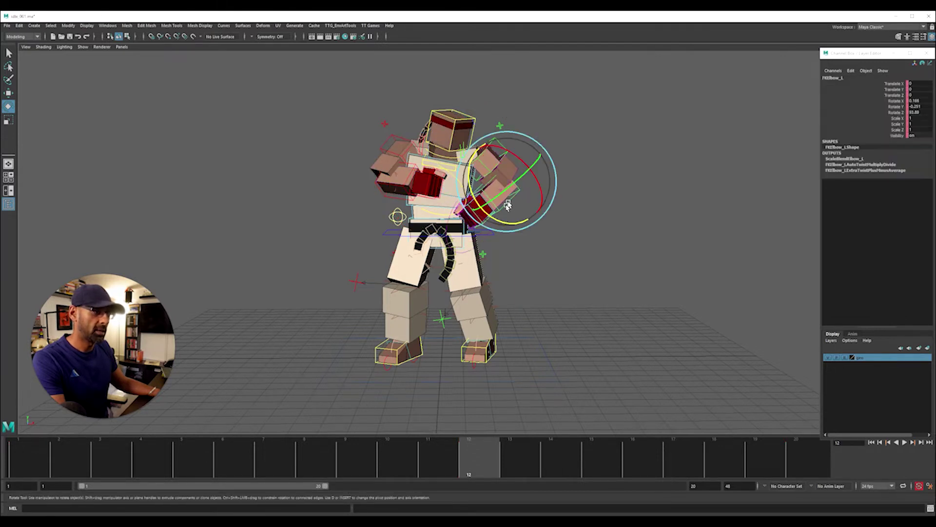
click(498, 239)
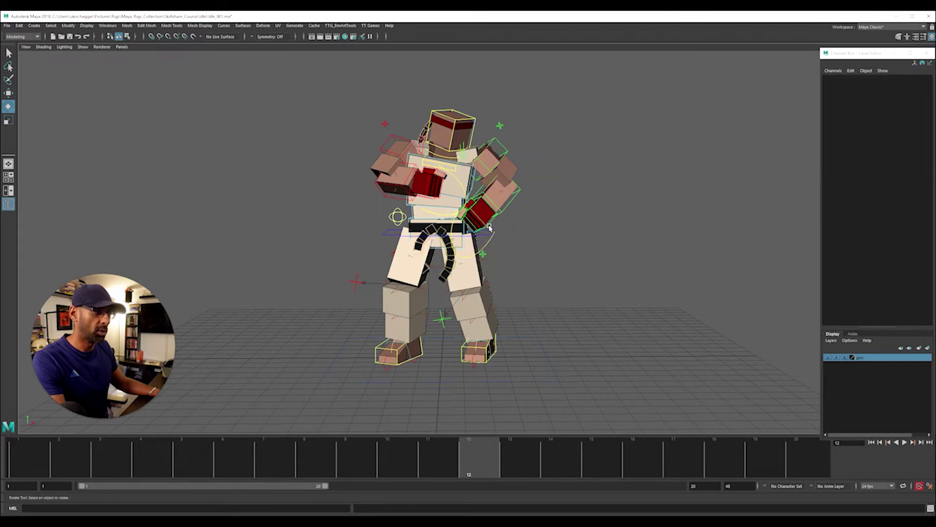
click(490, 228)
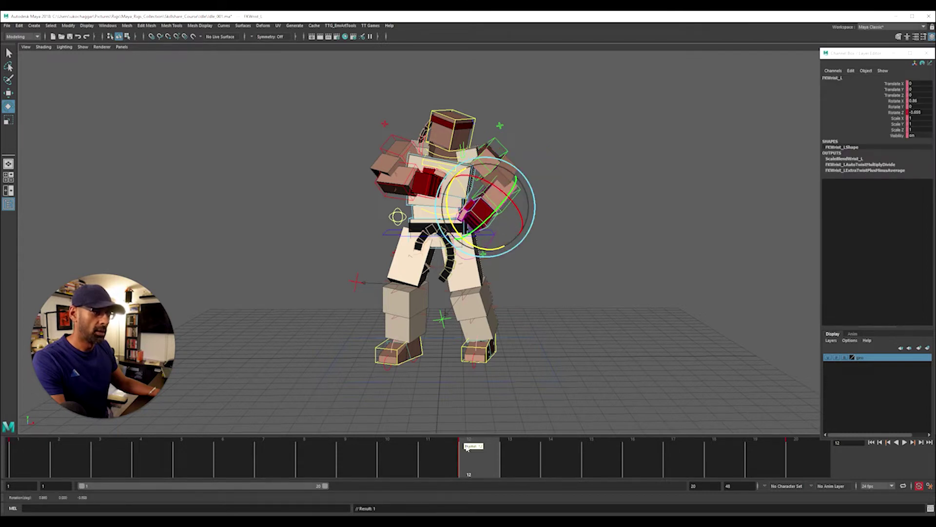
key(alt+v)
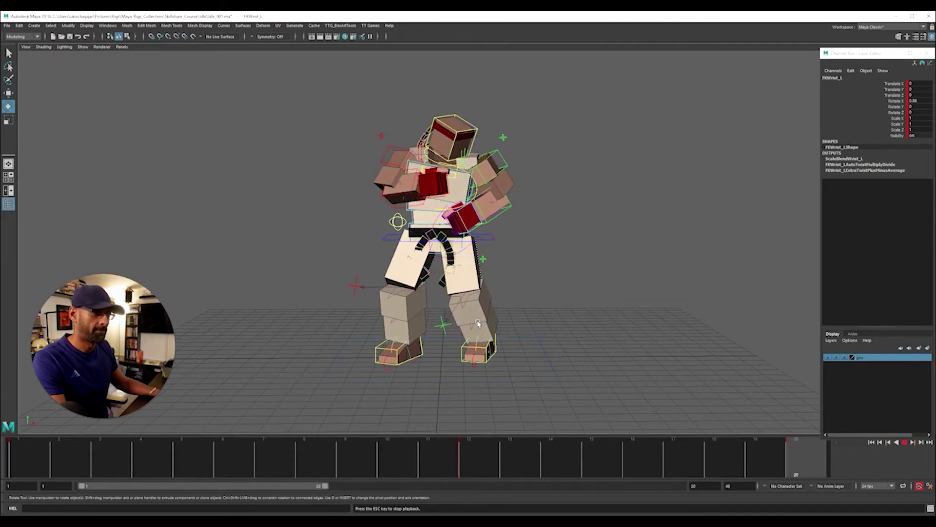
mouse_move(441, 467)
mouse_down()
mouse_move(482, 467)
mouse_move(476, 461)
mouse_up()
key(Escape)
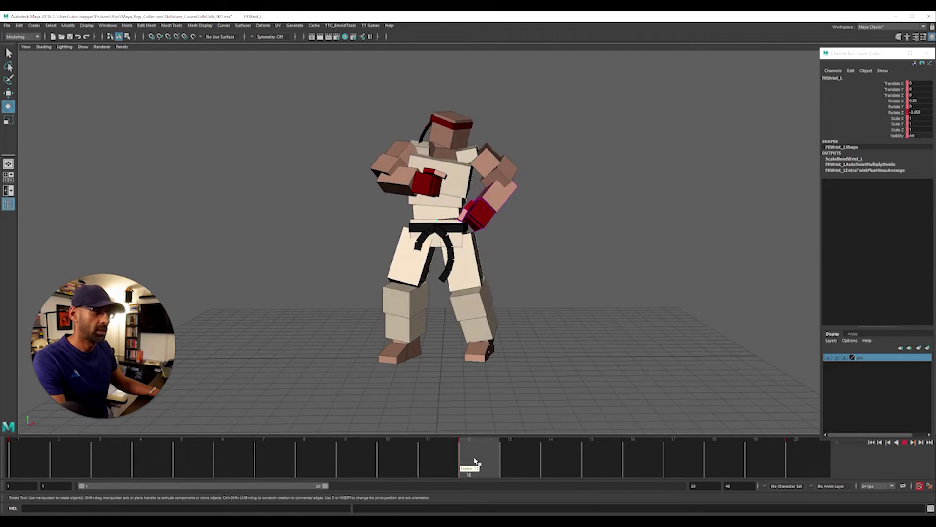
Step: Rotate the left shoulder control to about 51.2 in Z at frame 12 and play the loop
click(524, 137)
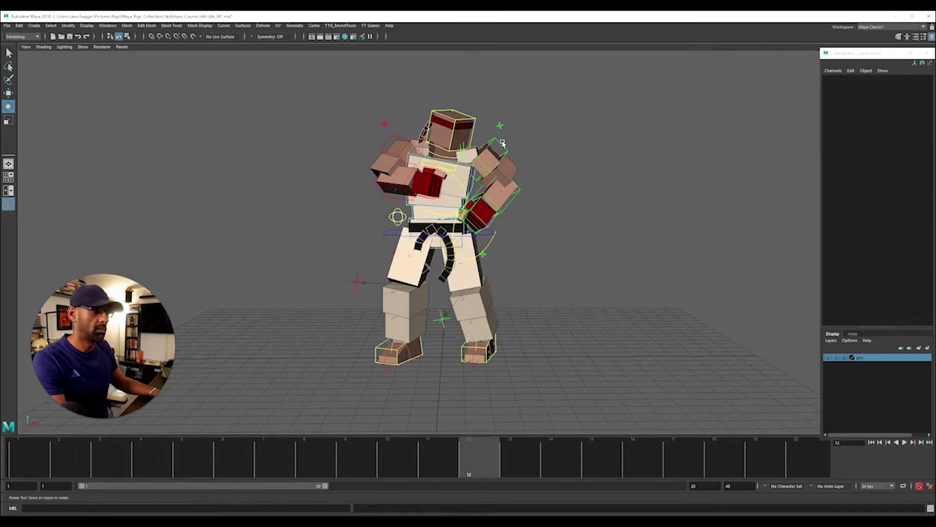
click(500, 145)
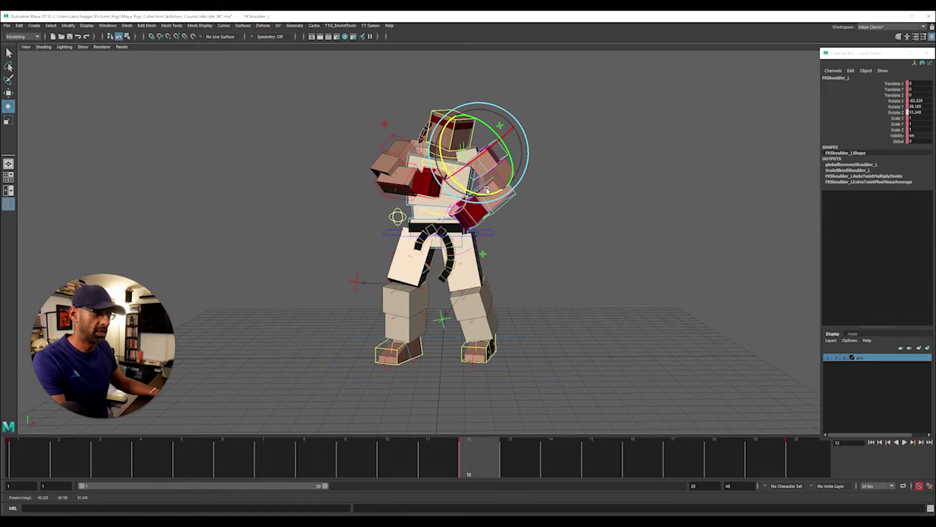
key(alt+v)
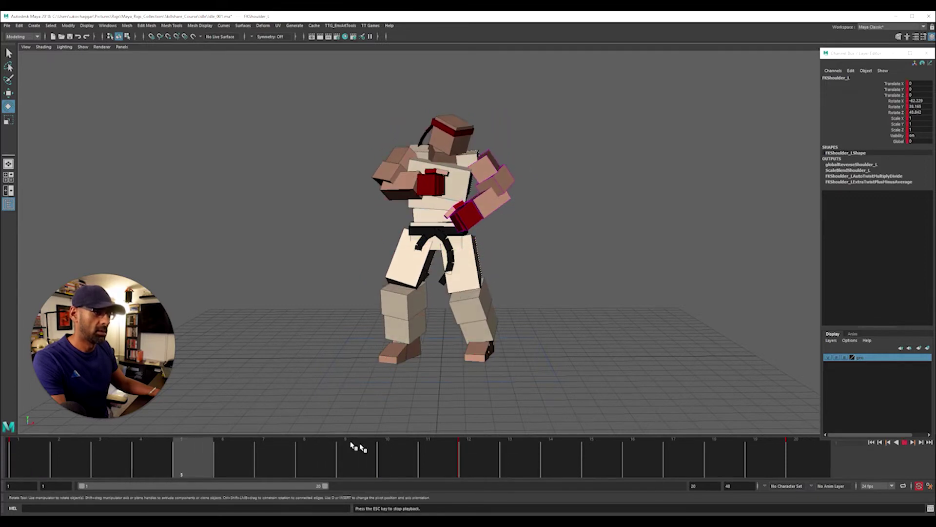
Step: Rotate the left shoulder control to about 47.4 in Z at frame 12 and review the arm motion in playback
click(481, 462)
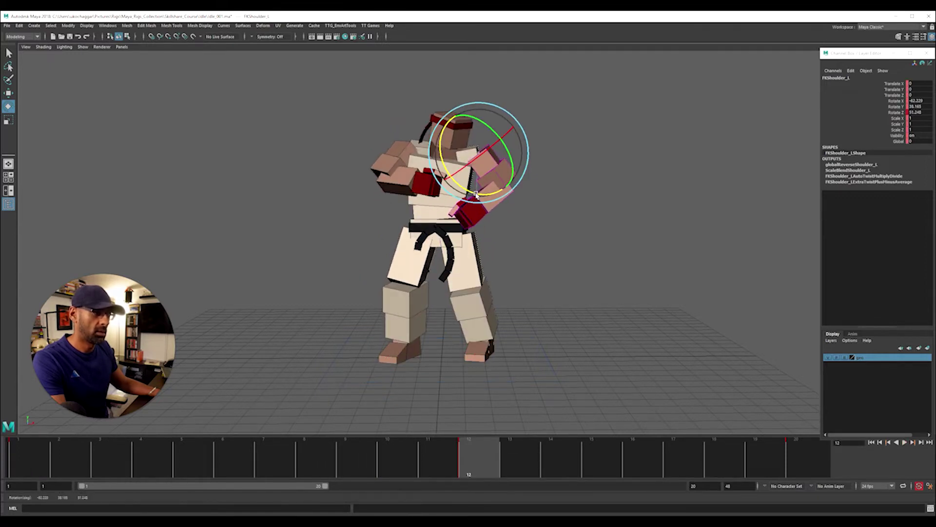
key(alt+v)
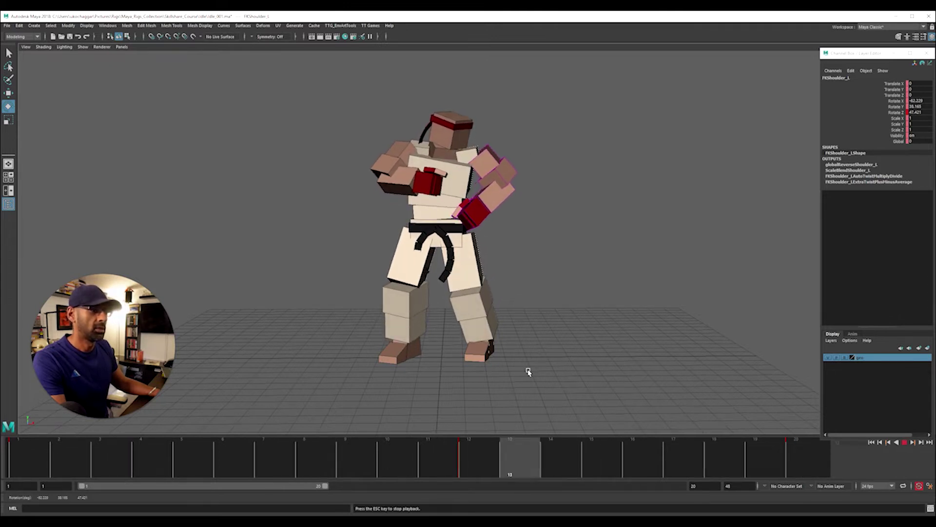
key(Escape)
key(alt+v)
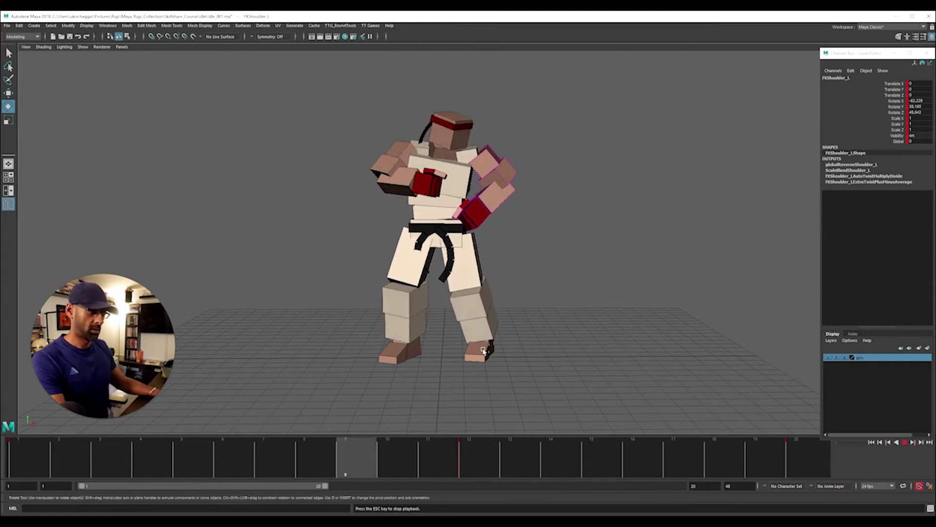
key(Escape)
click(122, 455)
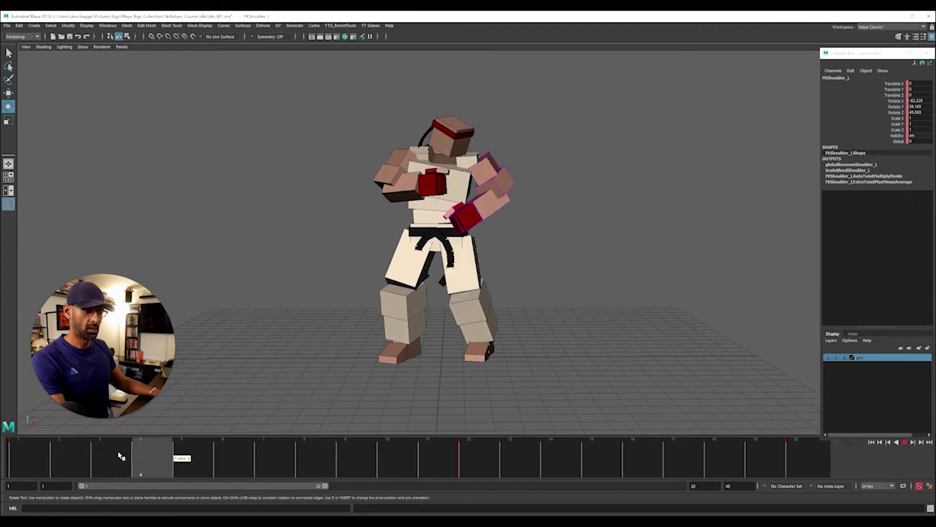
drag(185, 461, 422, 473)
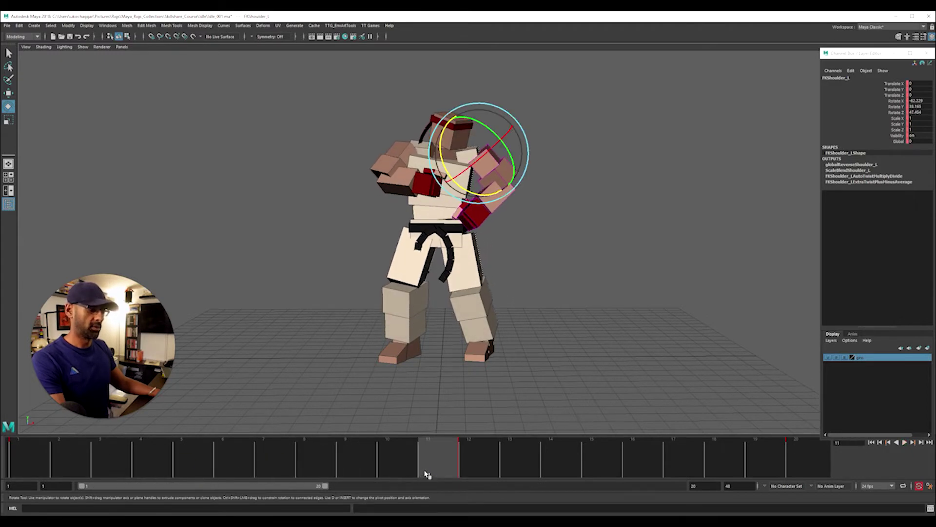
Step: Undo the left arm, right wrist and right elbow rotations made at frame 12 and play the loop
key(ctrl+z)
key(ctrl+z)
key(ctrl+z)
key(ctrl+z)
key(ctrl+z)
key(alt+v)
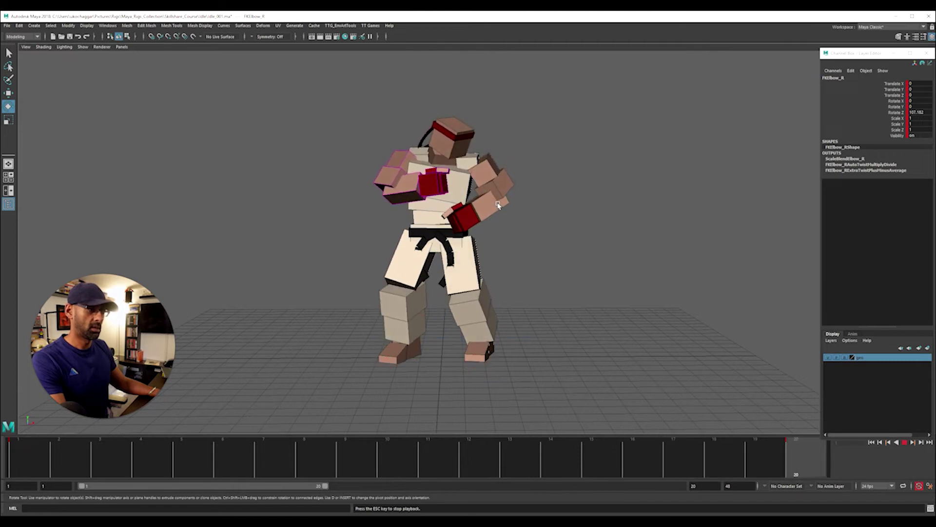
key(Escape)
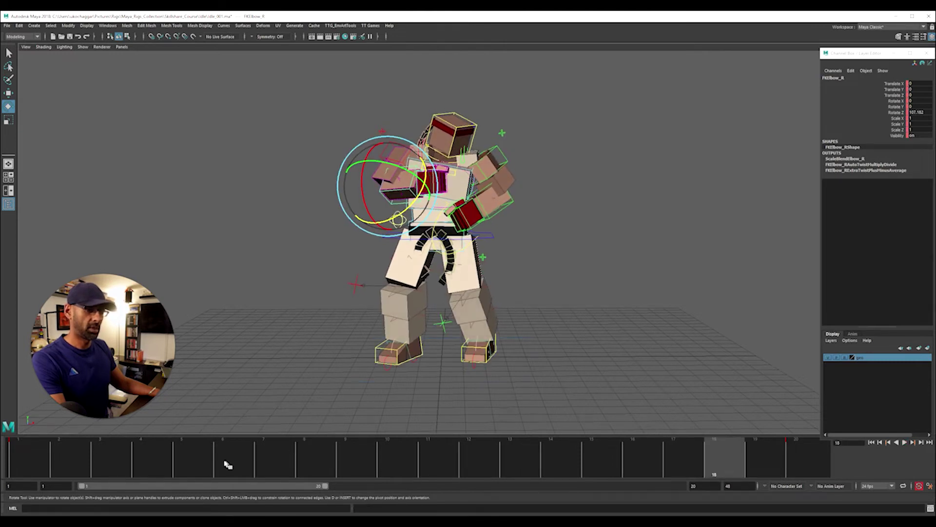
Step: Rotate the left shoulder, elbow and wrist at frame 11, the wrist to about -6.2 in Z, and play the loop
click(266, 463)
click(506, 157)
drag(49, 456, 425, 480)
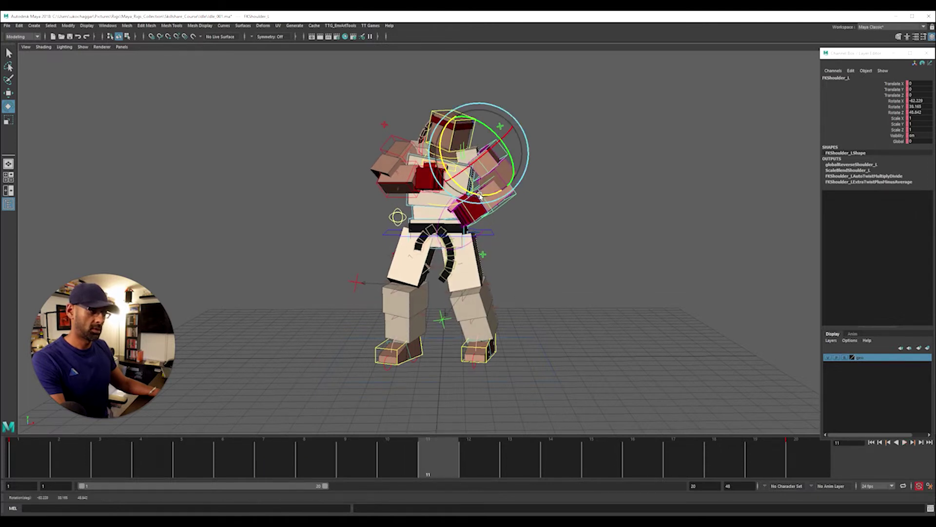
click(508, 224)
click(488, 224)
click(504, 263)
click(465, 242)
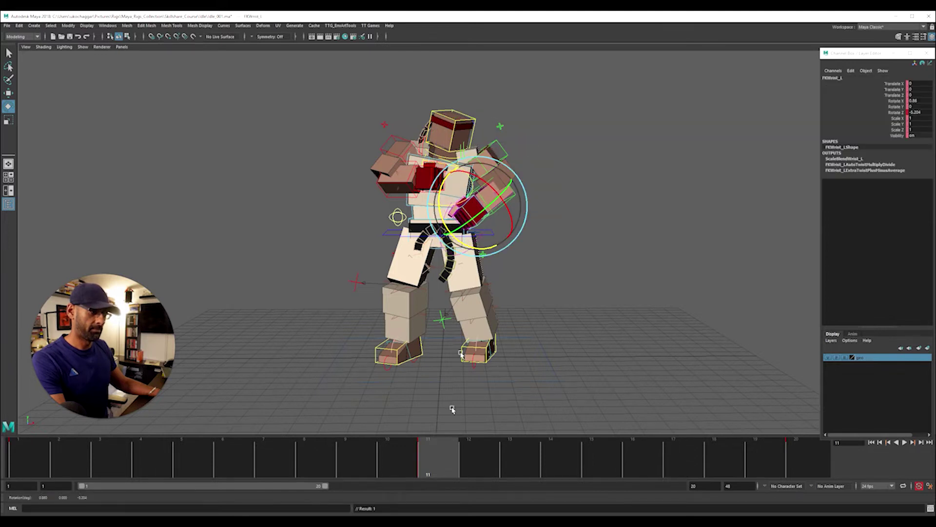
key(alt+v)
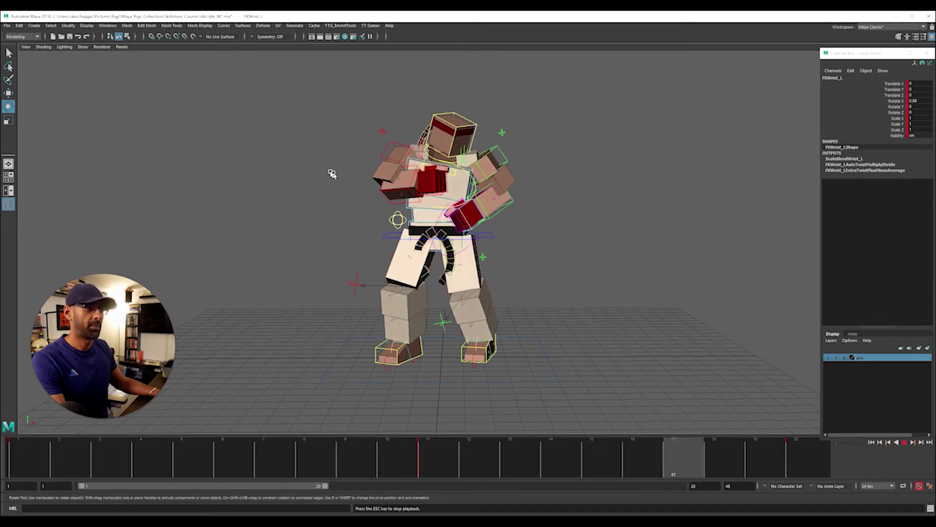
key(Escape)
Step: Refine the right shoulder control's rotation on its existing key at frame 12
click(397, 206)
click(401, 208)
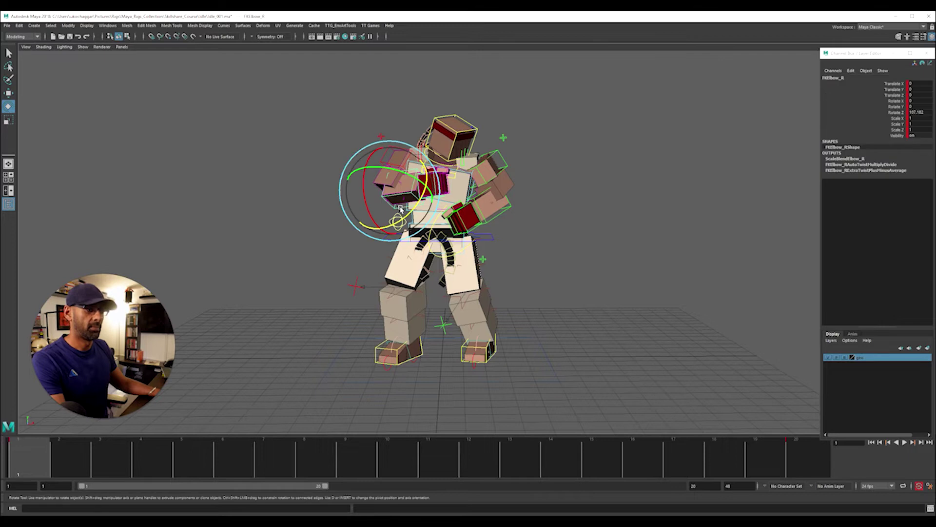
click(348, 141)
click(385, 155)
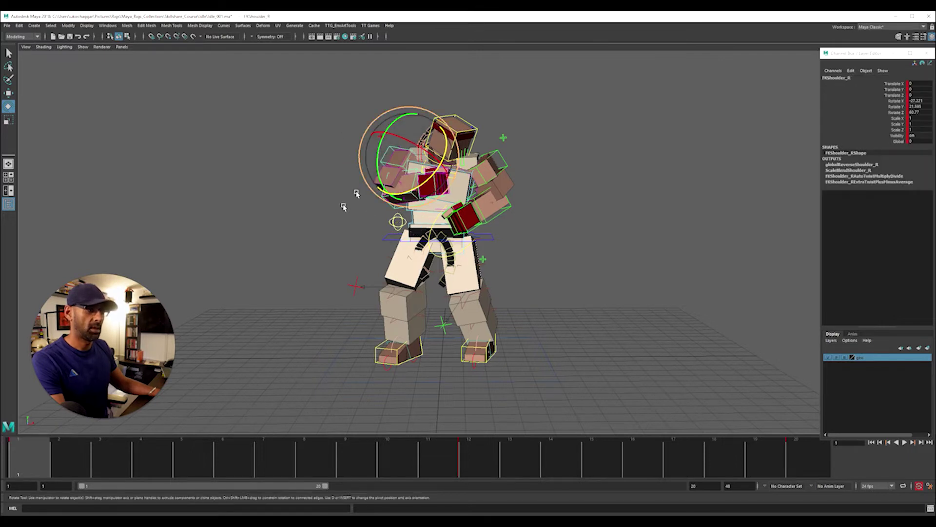
drag(429, 461, 466, 476)
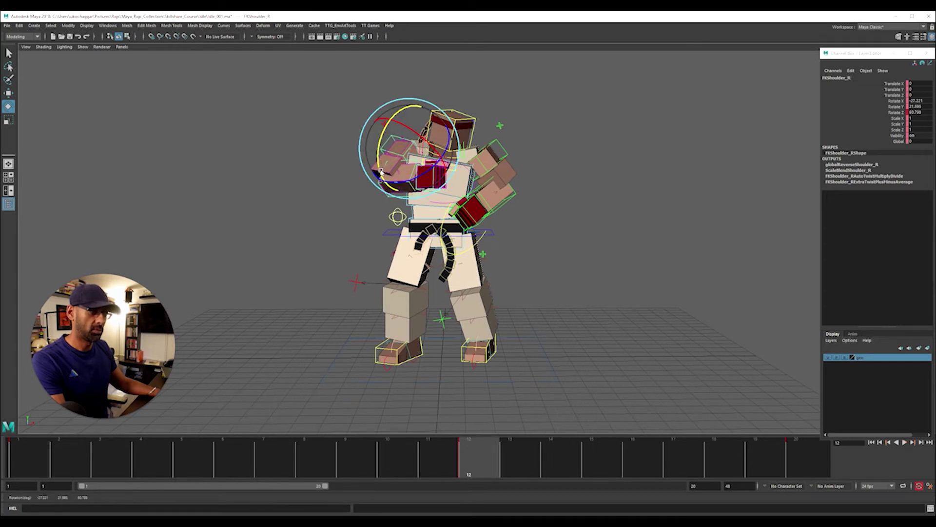
Step: Rotate the right elbow and wrist controls at frame 12, play back the loop, and return to frame 1
click(356, 208)
click(388, 199)
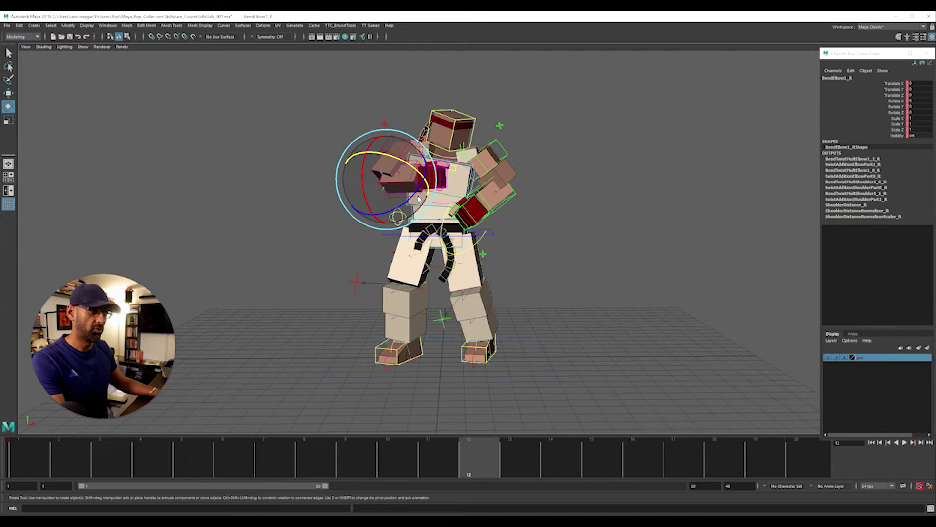
click(343, 240)
click(394, 199)
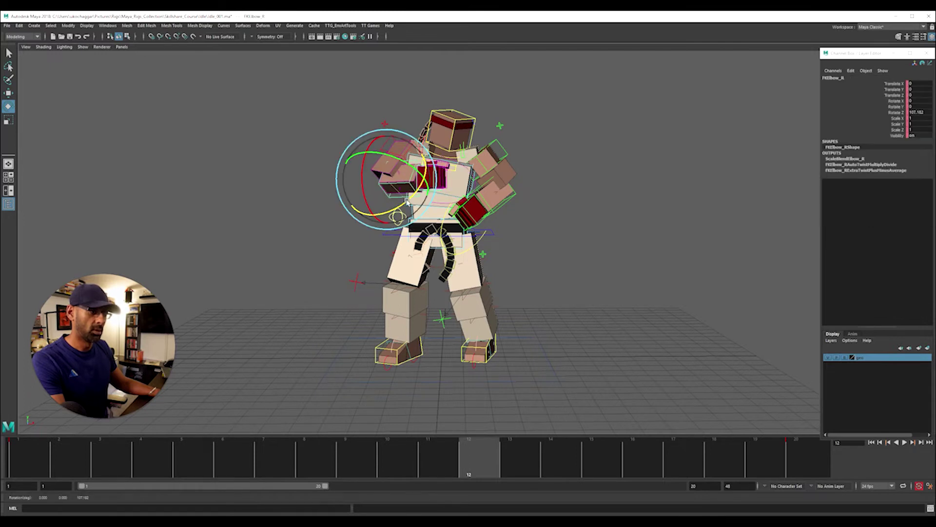
click(294, 228)
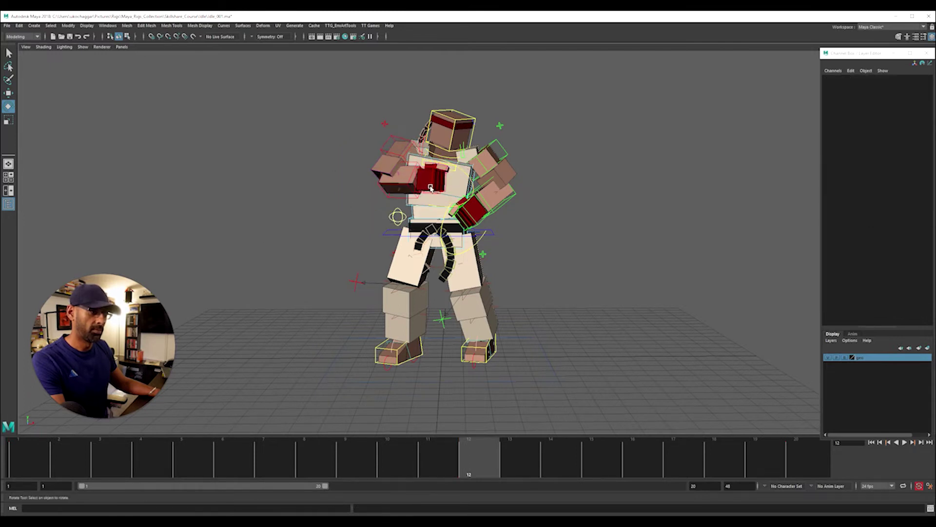
click(431, 188)
key(alt+v)
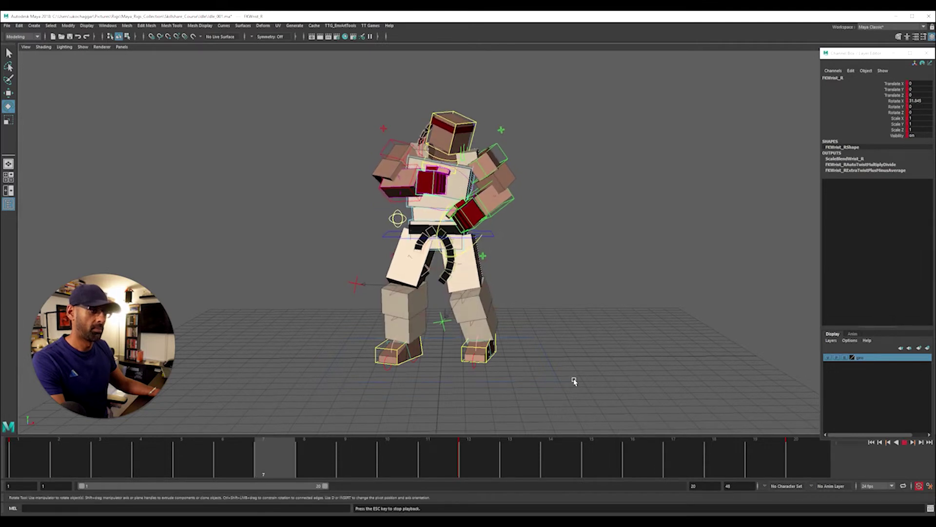
key(Escape)
drag(93, 449, 10, 435)
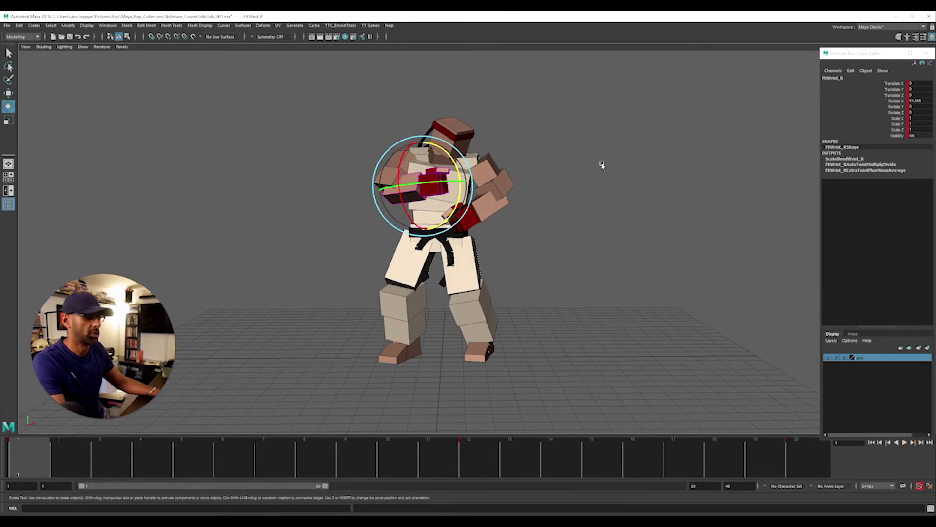
Step: Select all the rig's controls, set their animation curves to cycle at post-infinity, and clear the selection
key(alt+1)
alt+right_drag(554, 155, 507, 143)
drag(320, 107, 596, 375)
drag(935, 62, 316, 82)
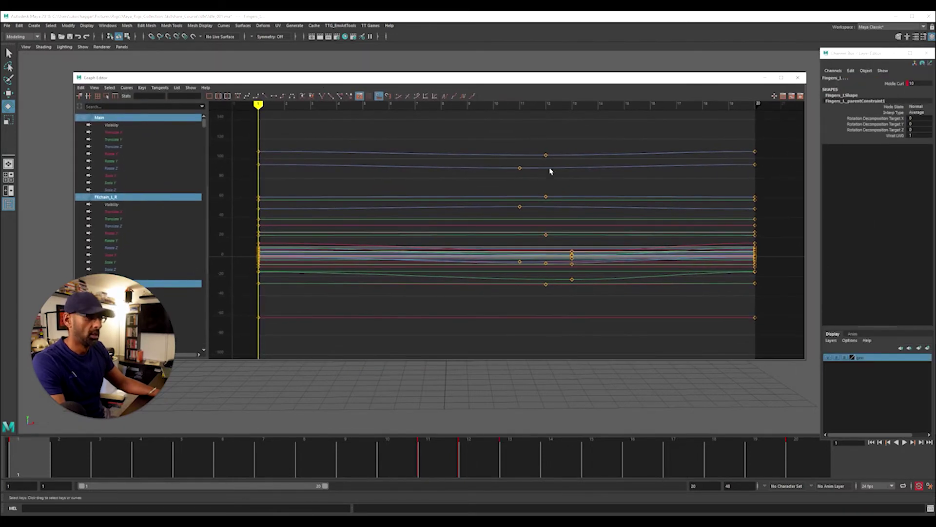
scroll(569, 190, down, 7)
scroll(512, 184, up, 3)
click(444, 97)
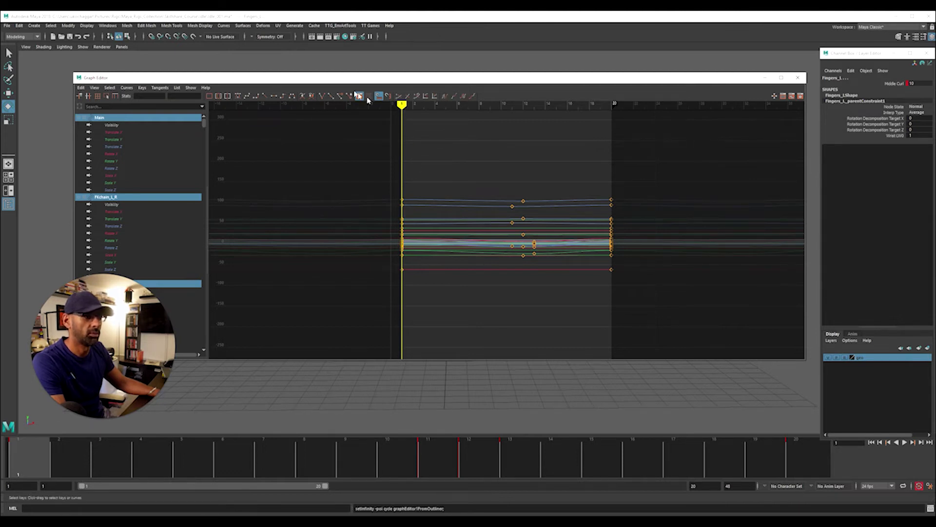
drag(350, 79, 935, 78)
click(610, 269)
Step: Play the looping idle and inspect the body motion from the character's side
scroll(453, 263, up, 2)
key(alt+v)
alt+drag(404, 223, 434, 229)
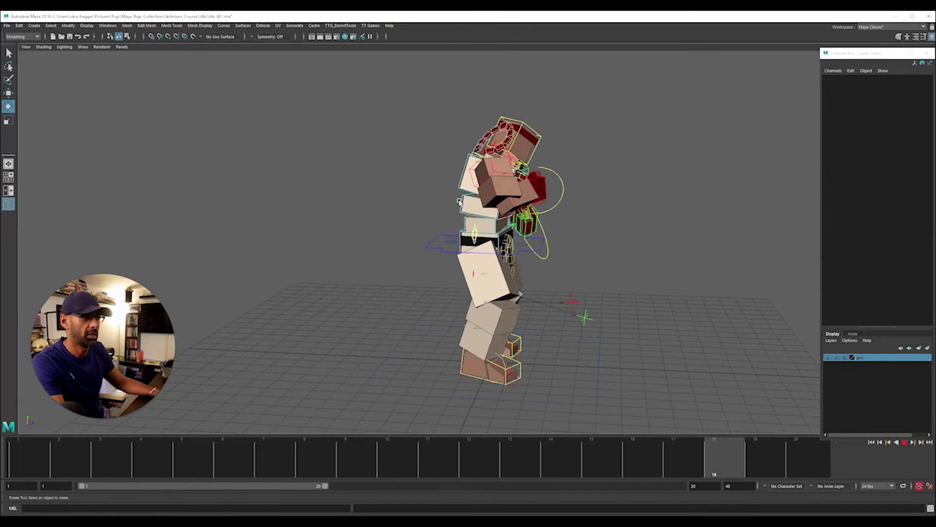
key(alt+v)
Step: Rotate the mid-spine control slightly at frame 12 to add torso twist, then play the loop and inspect it from several angles
click(445, 220)
alt+drag(444, 221, 371, 220)
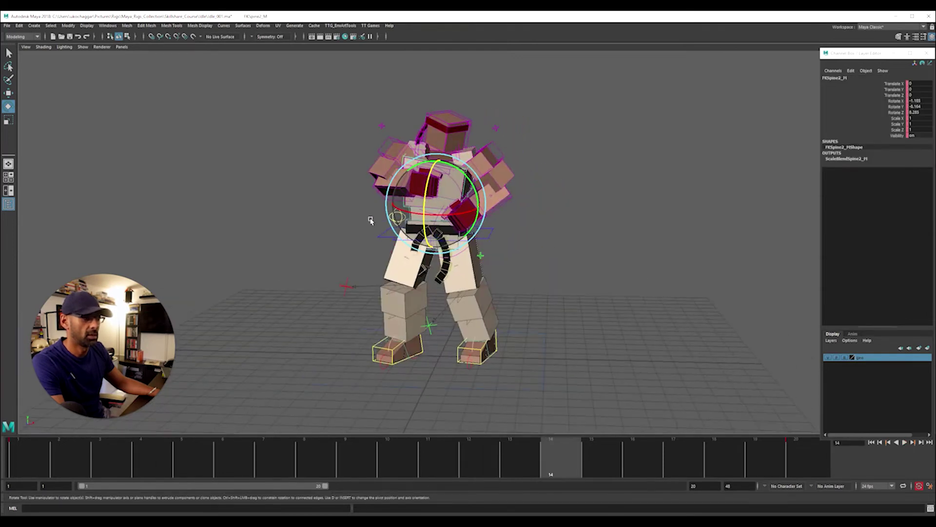
click(225, 451)
click(475, 451)
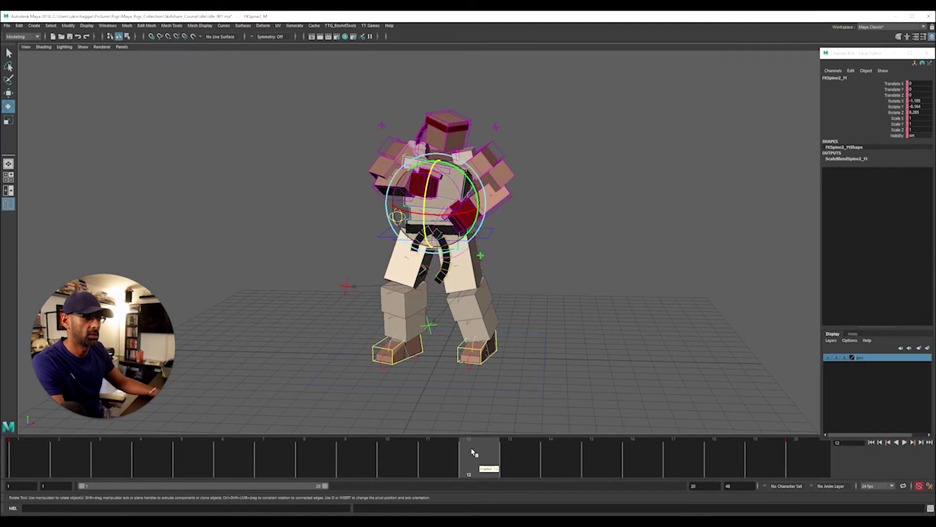
click(473, 180)
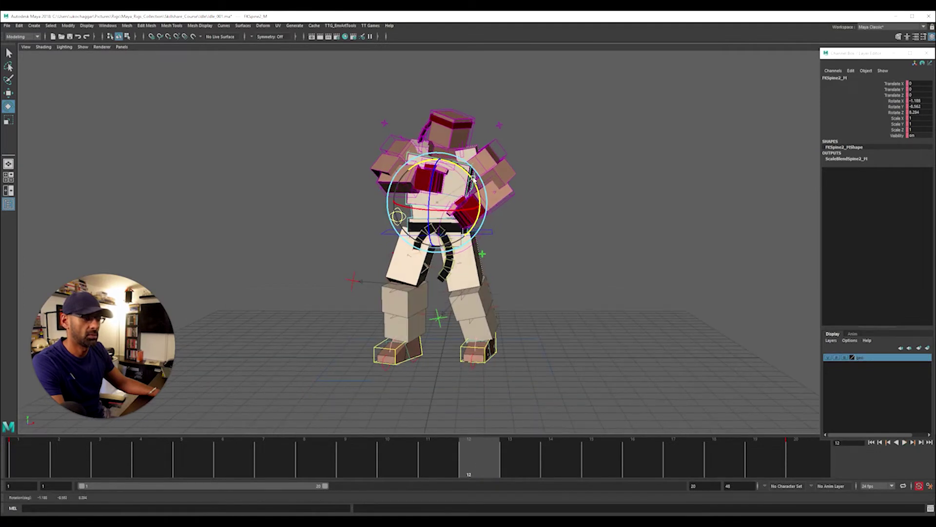
key(alt+v)
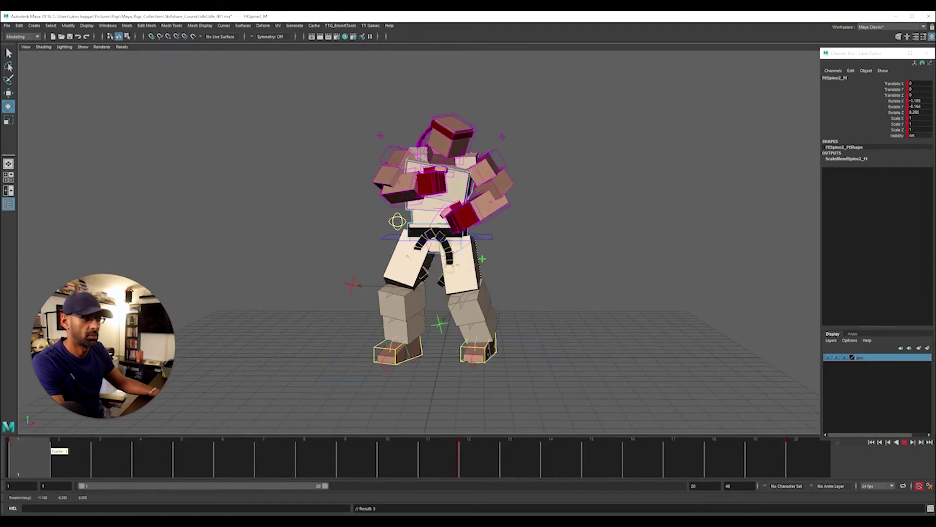
alt+drag(359, 288, 458, 268)
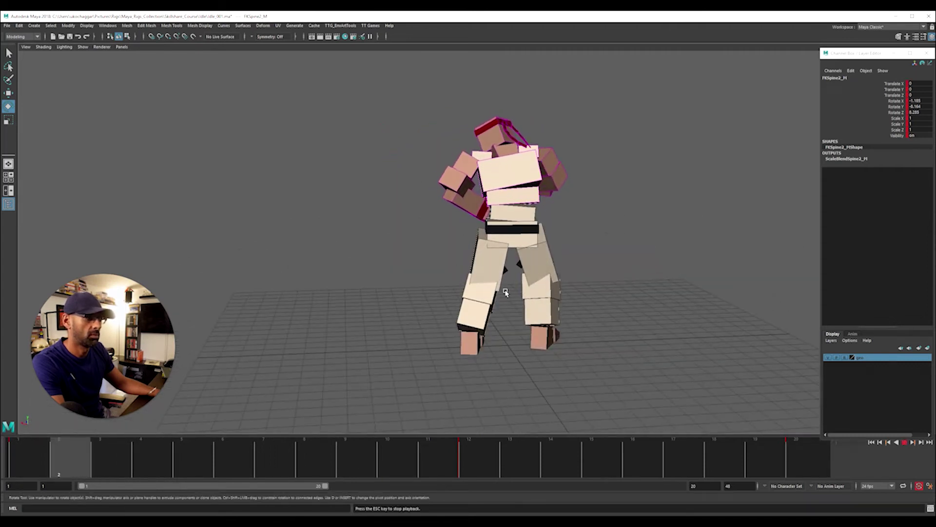
key(Escape)
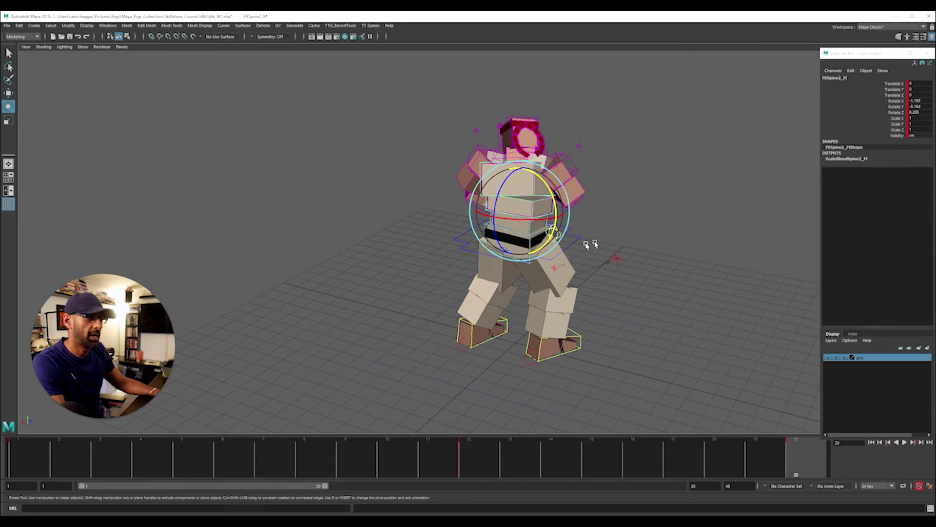
Step: Rotate the lower spine control at frame 11 to key its counter-motion, and play back the loop
click(587, 245)
click(532, 224)
mouse_move(418, 458)
mouse_down()
mouse_move(341, 466)
mouse_move(429, 466)
mouse_up()
click(555, 222)
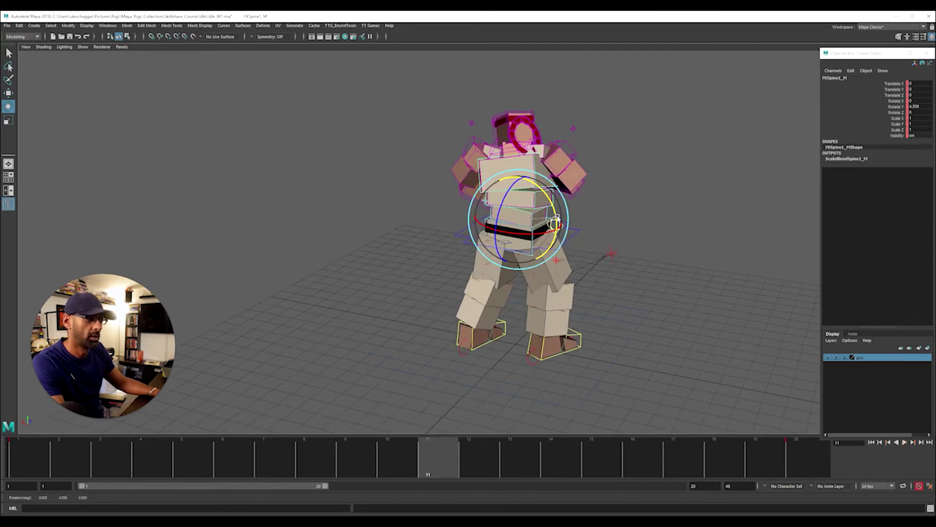
alt+drag(627, 261, 568, 264)
key(Escape)
key(alt+v)
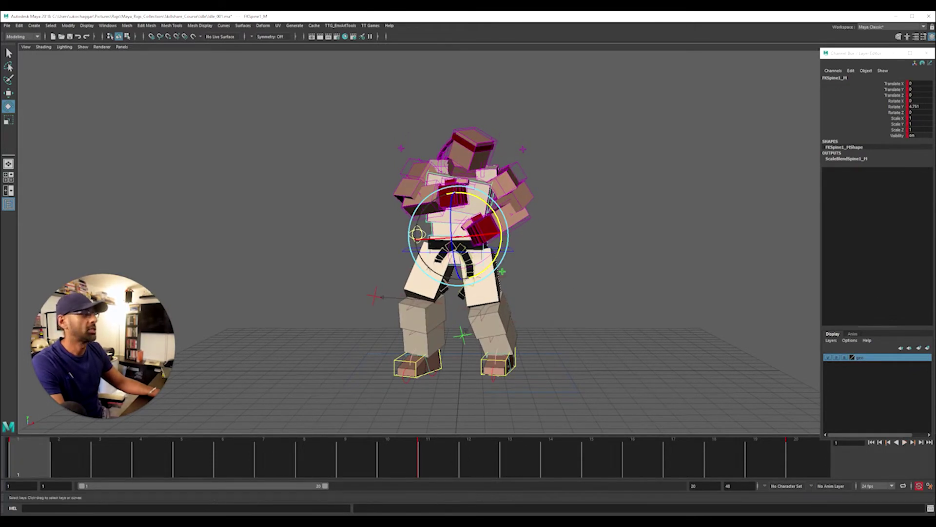
Step: Select all the rig's controls, set their animation curves to cycle at post-infinity, and clear the selection
click(566, 284)
drag(312, 87, 631, 404)
drag(446, 121, 337, 71)
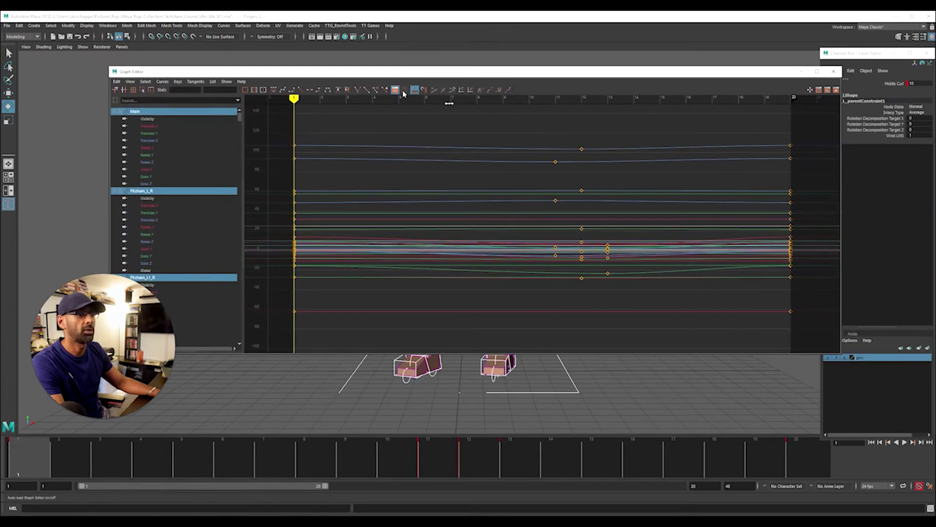
drag(453, 74, 935, 74)
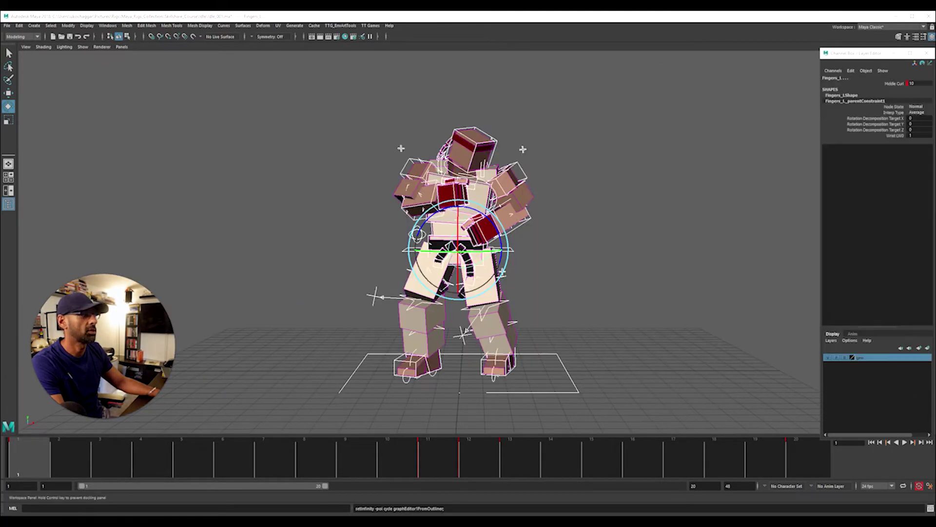
click(629, 287)
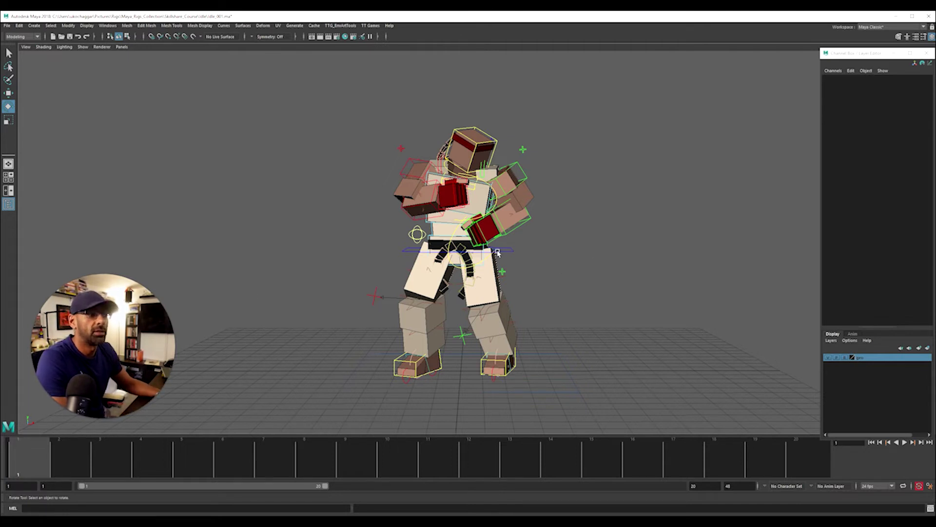
Step: Shift all of the mid-spine control's animation keys one frame later in the Graph Editor
click(462, 214)
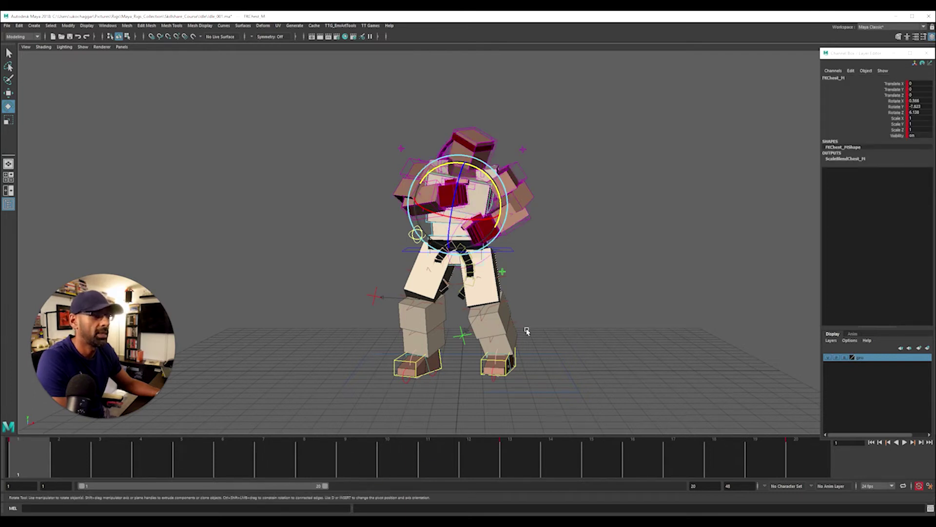
click(443, 232)
click(440, 250)
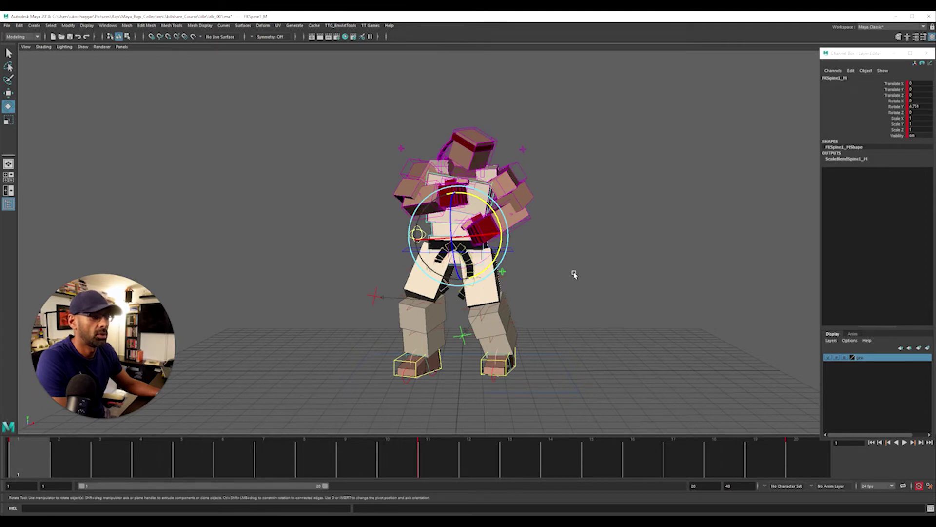
click(556, 262)
click(432, 223)
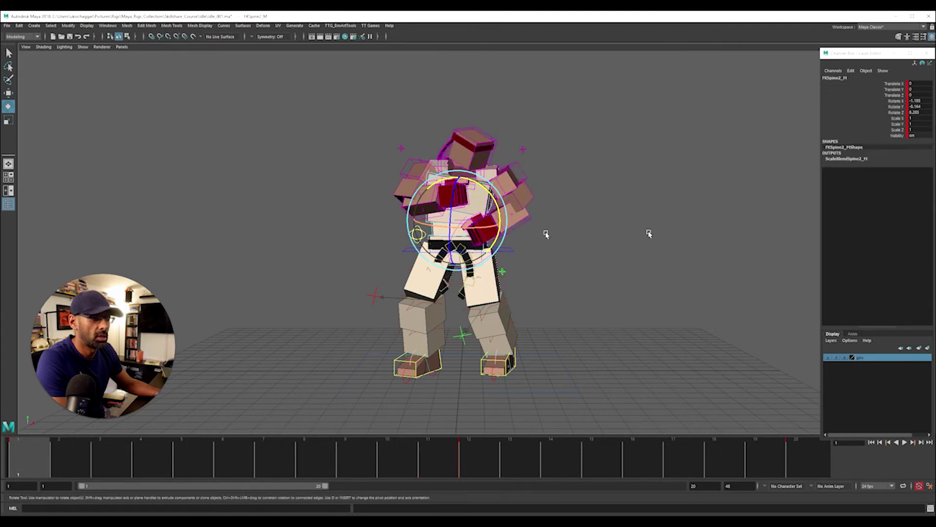
scroll(556, 198, down, 6)
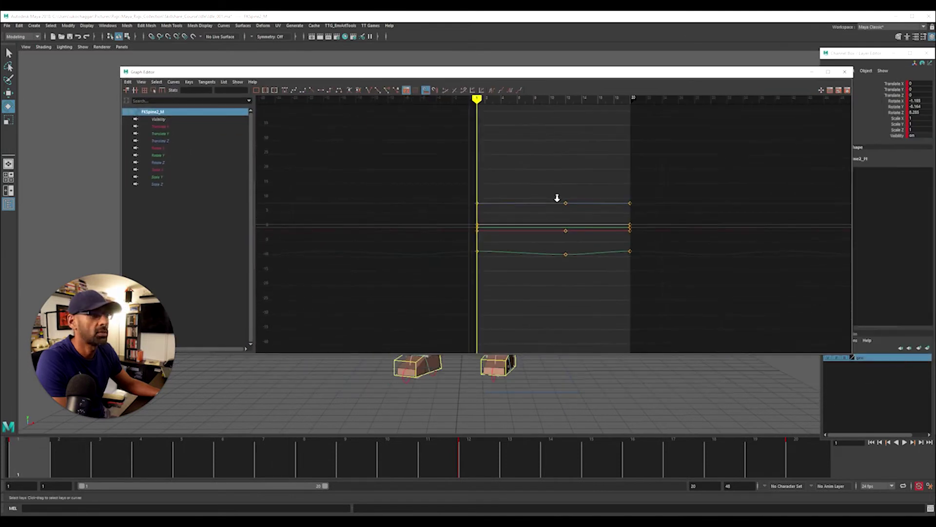
scroll(395, 165, up, 3)
drag(395, 166, 745, 303)
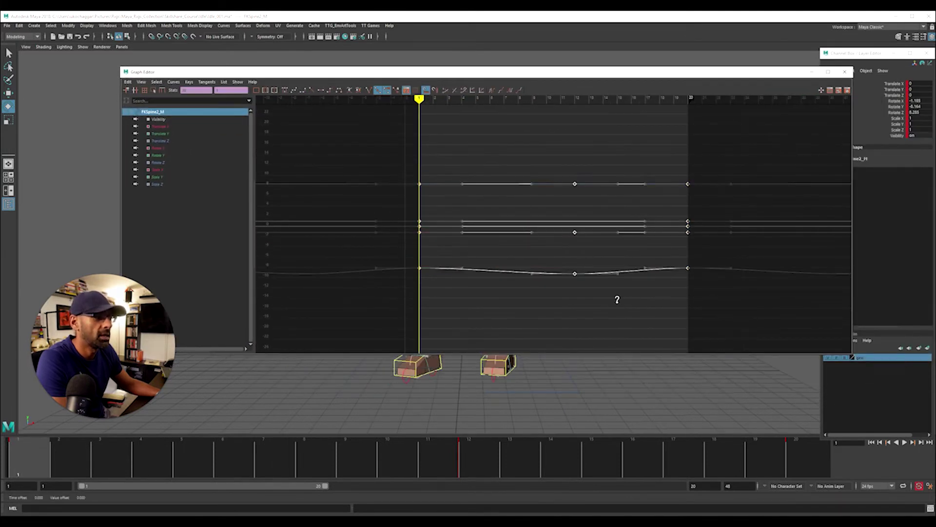
shift+middle_drag(622, 302, 628, 302)
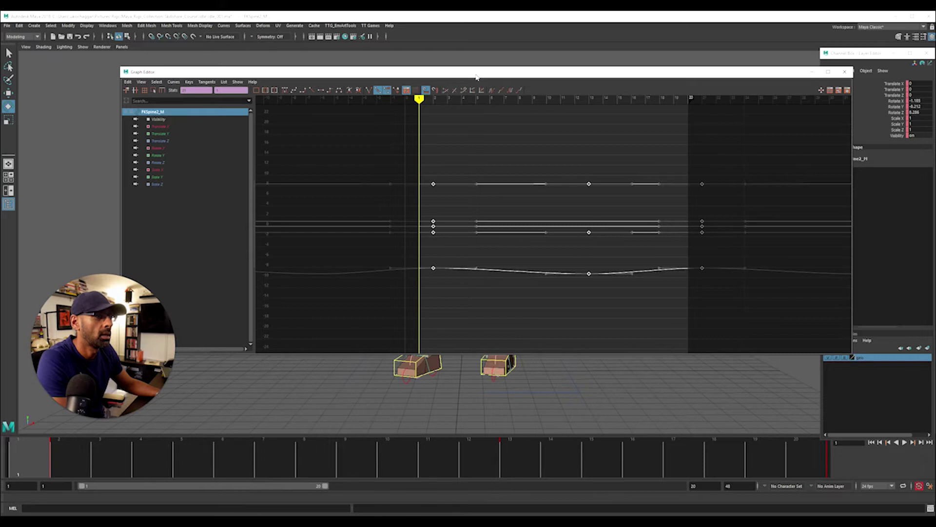
Step: Shift all of the chest control's animation keys two frames later and play back the loop
drag(477, 67, 451, 27)
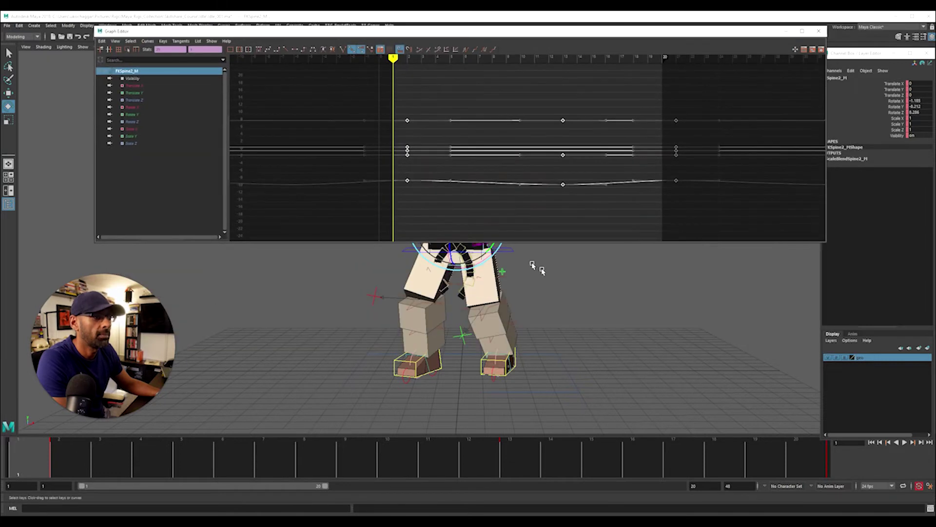
alt+drag(557, 352, 566, 316)
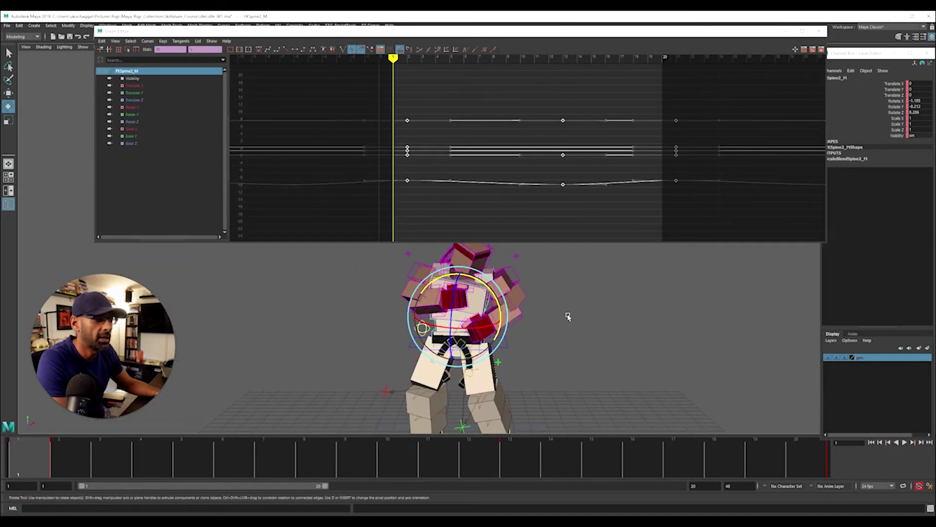
click(560, 320)
click(434, 281)
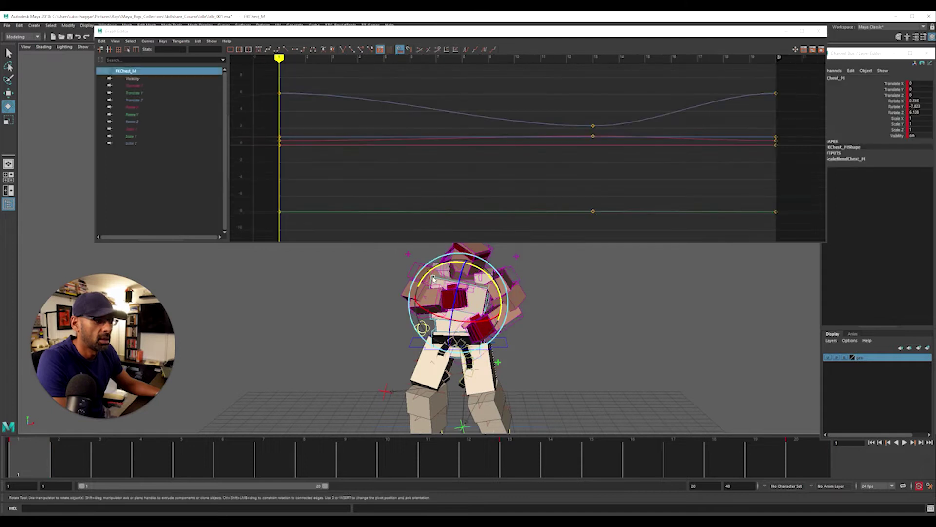
scroll(467, 180, down, 3)
drag(407, 103, 668, 208)
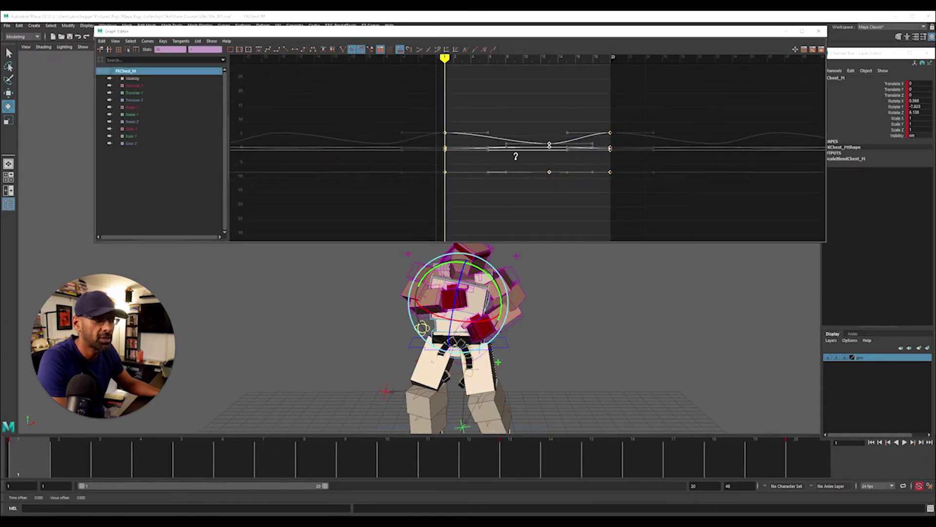
shift+middle_drag(519, 160, 535, 162)
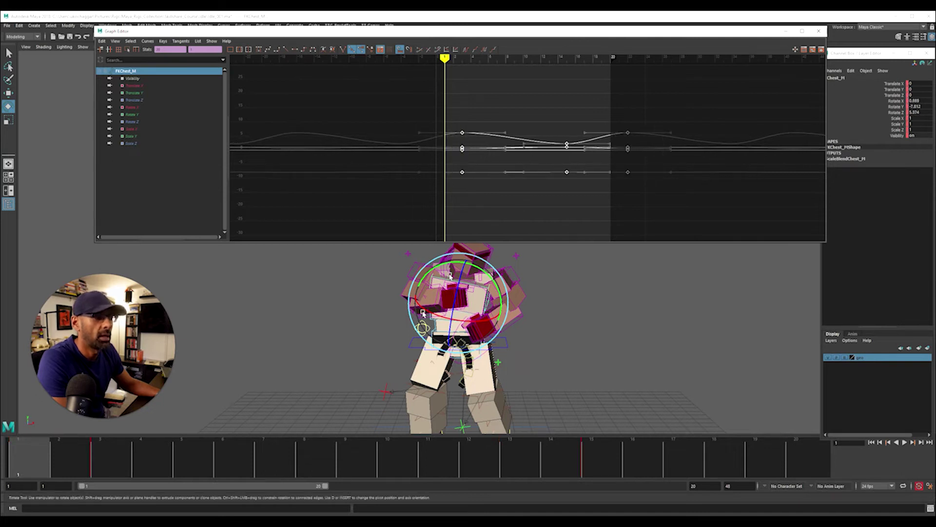
key(alt+v)
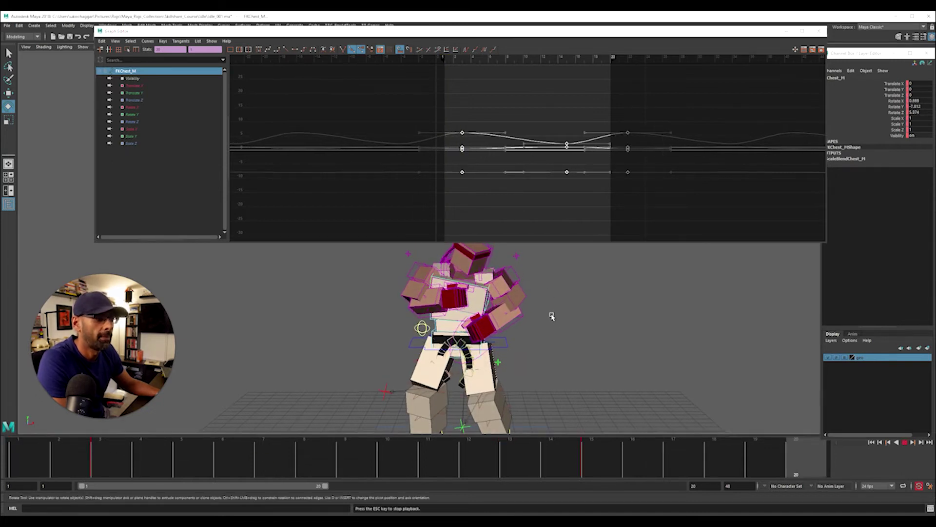
key(Escape)
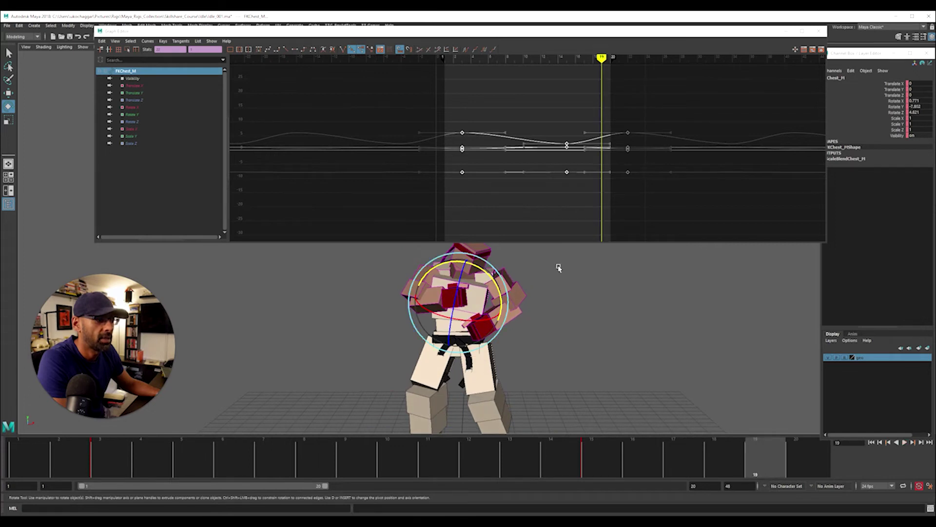
Step: Shift all of the head control's animation keys two frames later in the Graph Editor
click(558, 267)
key(alt+c)
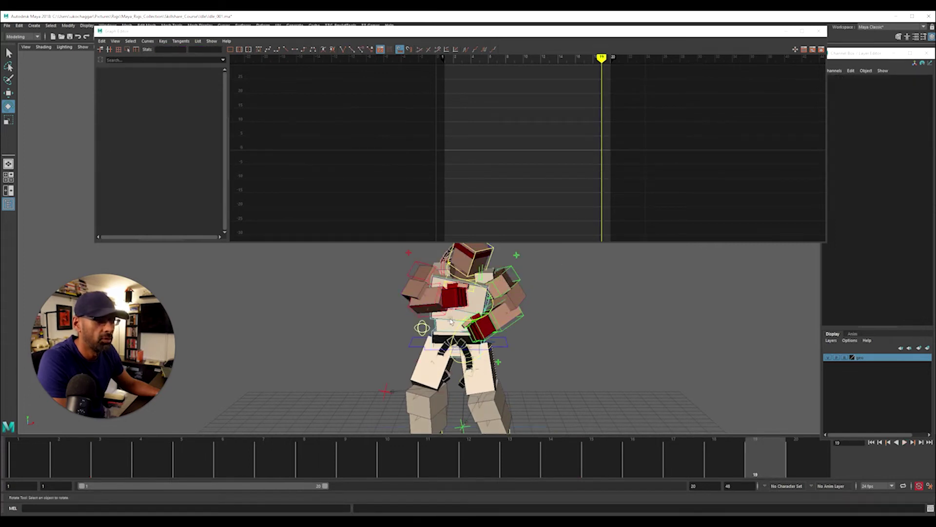
click(490, 262)
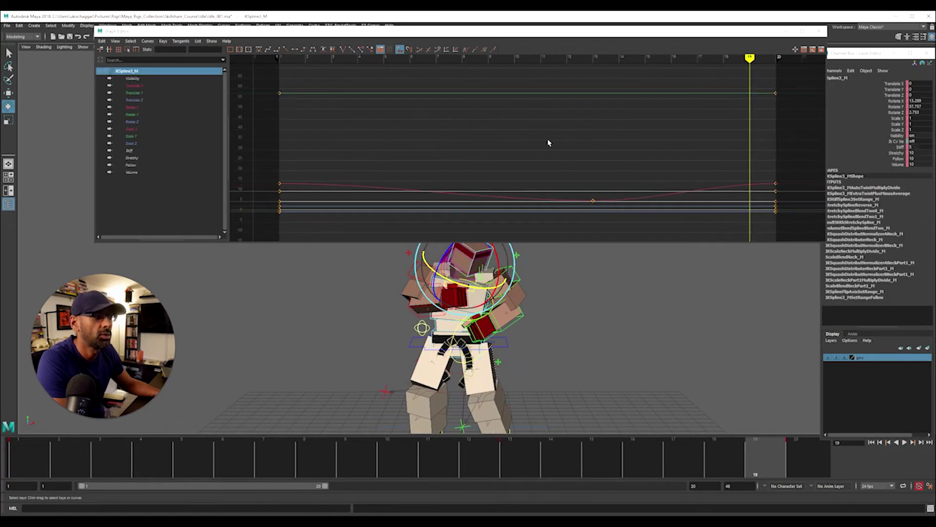
key(f)
drag(287, 74, 748, 226)
shift+middle_drag(472, 141, 504, 150)
Step: Play the loop with the whole character in view to check the offset motion, and return to frame 1
alt+right_drag(583, 355, 548, 339)
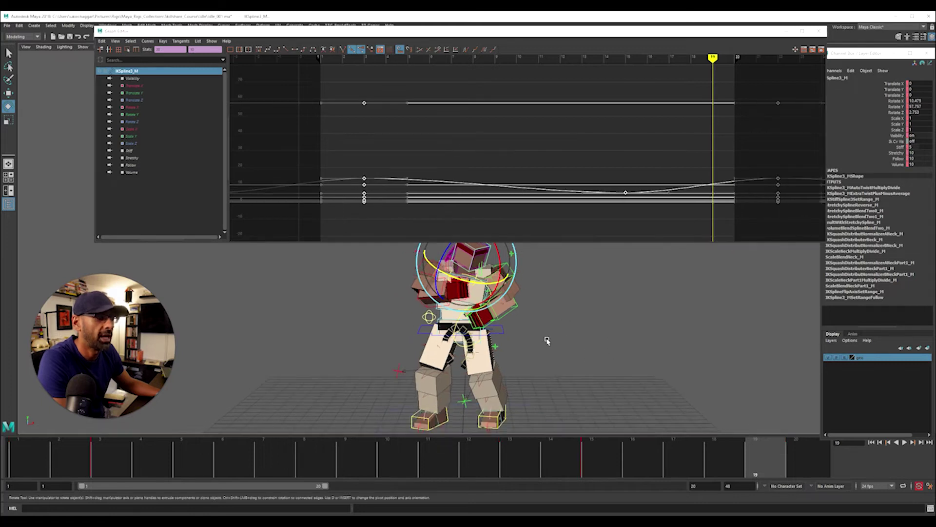
alt+right_drag(479, 361, 514, 368)
key(alt+v)
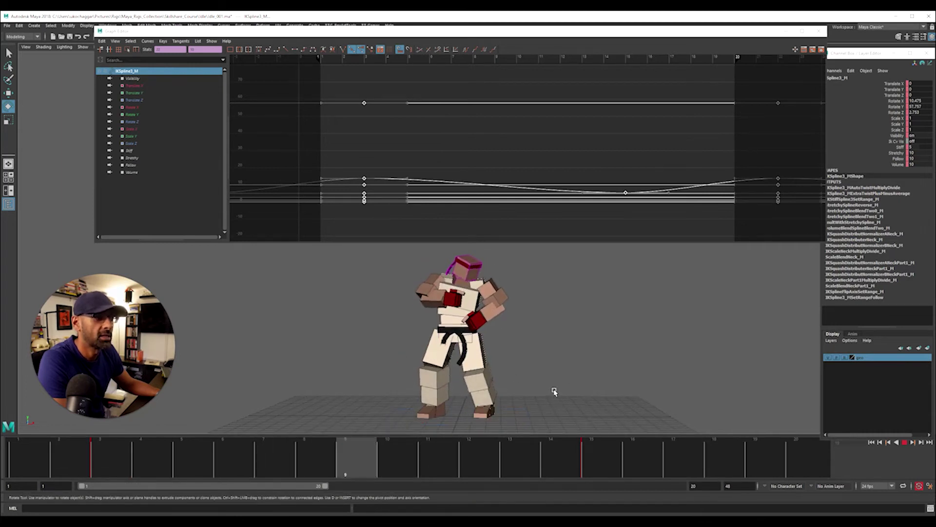
key(alt+v)
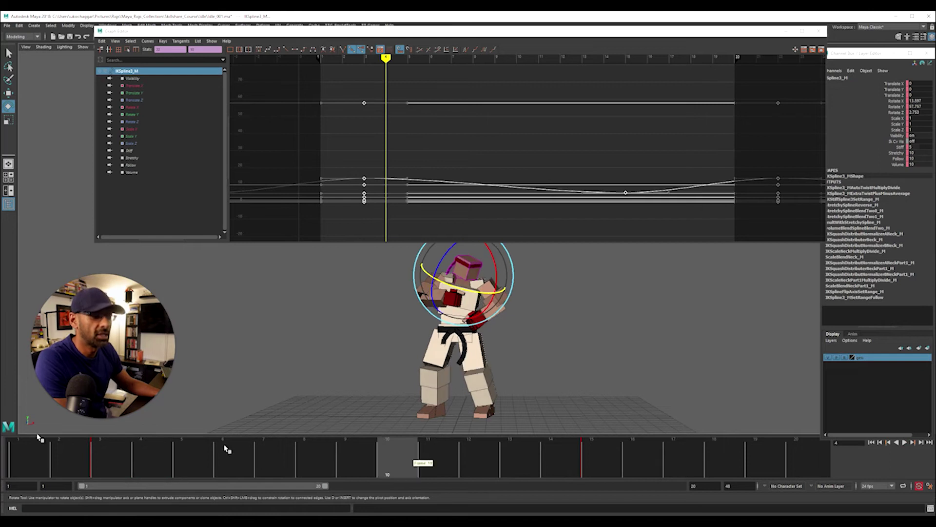
key(alt+shift+v)
Step: Select both shoulder (scapula) controls and shift all their animation keys one frame later in the Graph Editor
scroll(604, 382, up, 2)
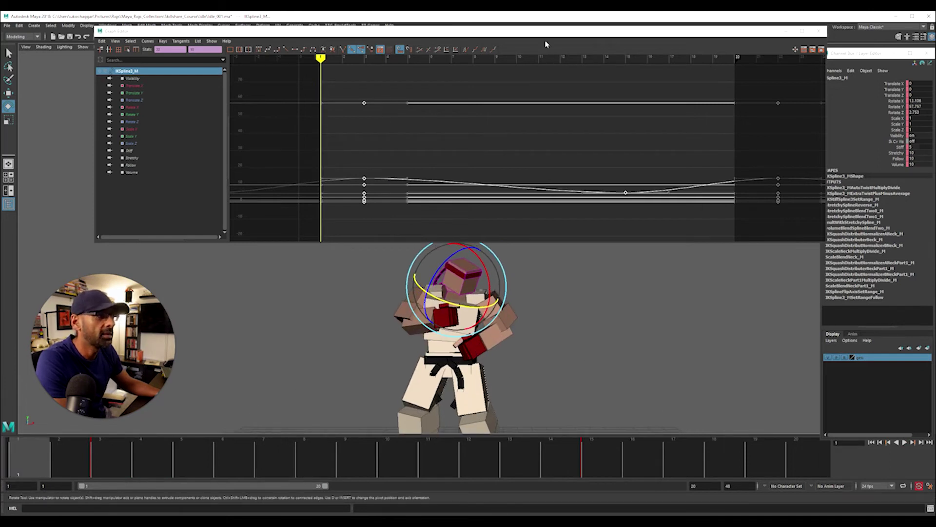
drag(545, 39, 545, 28)
scroll(546, 317, up, 3)
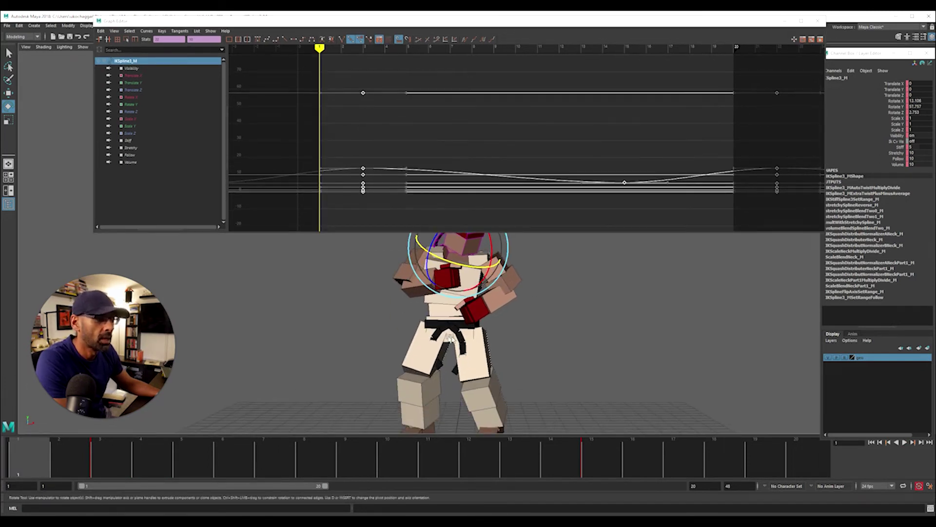
alt+drag(516, 334, 592, 359)
click(505, 156)
key(q)
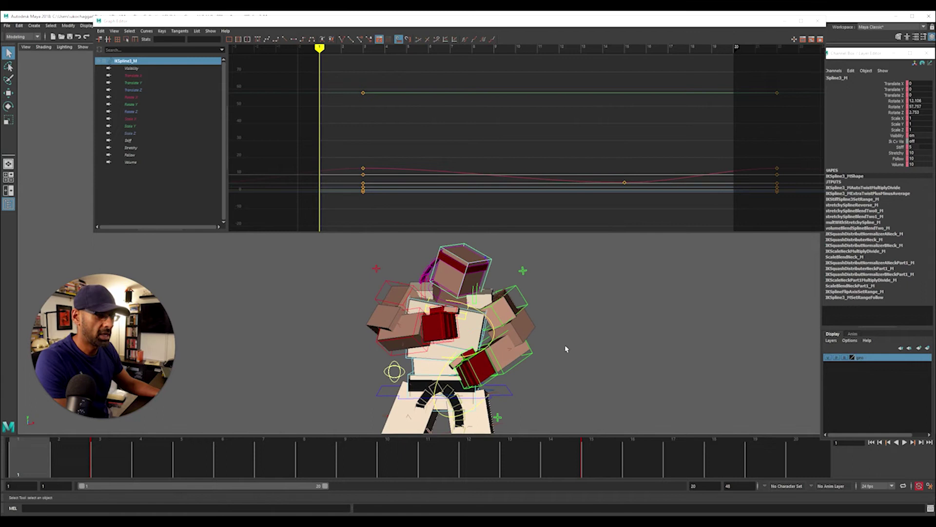
click(526, 353)
click(425, 290)
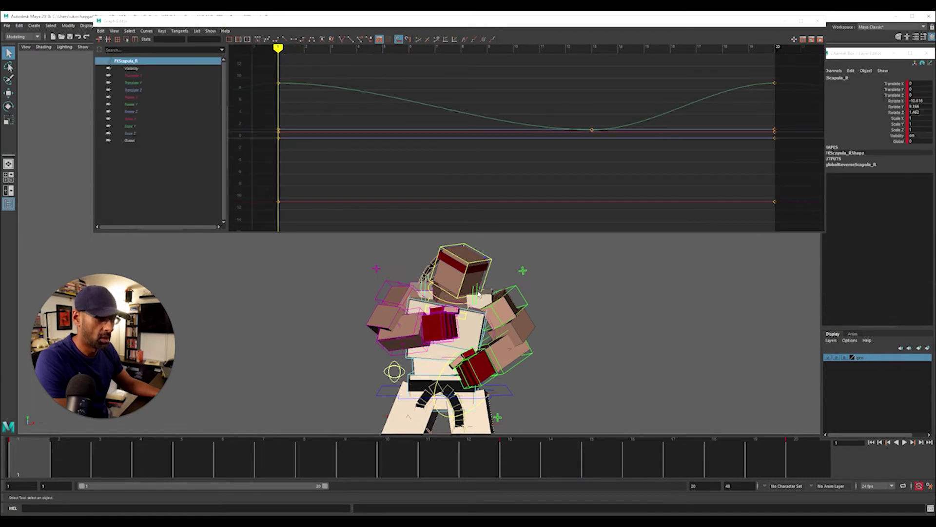
shift+click(480, 294)
scroll(523, 136, down, 3)
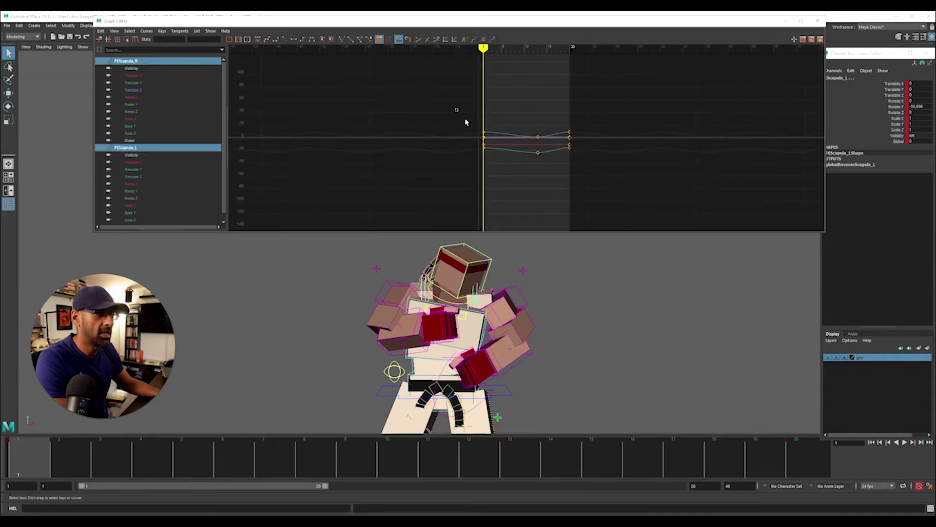
drag(466, 119, 514, 183)
key(f)
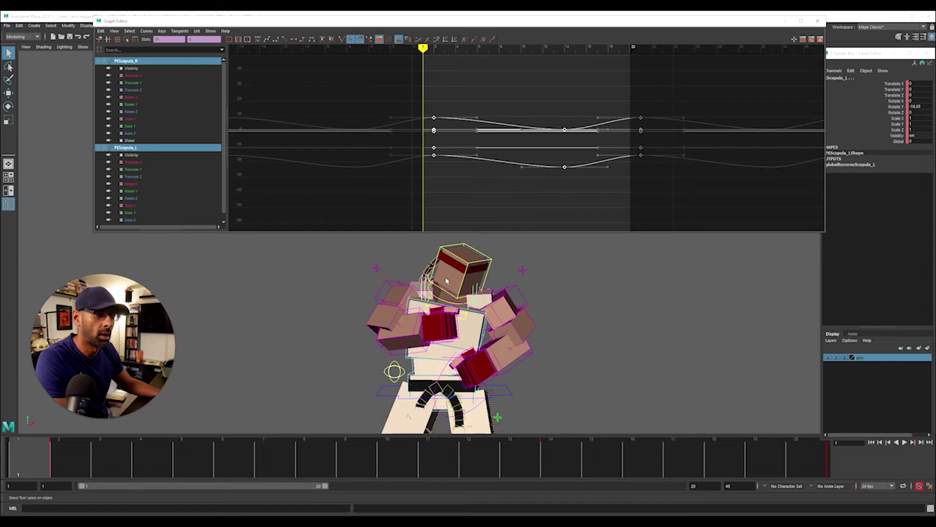
Step: Select both upper-arm (FKShoulder) controls and shift all their animation keys two frames later in the Graph Editor
click(345, 299)
click(493, 296)
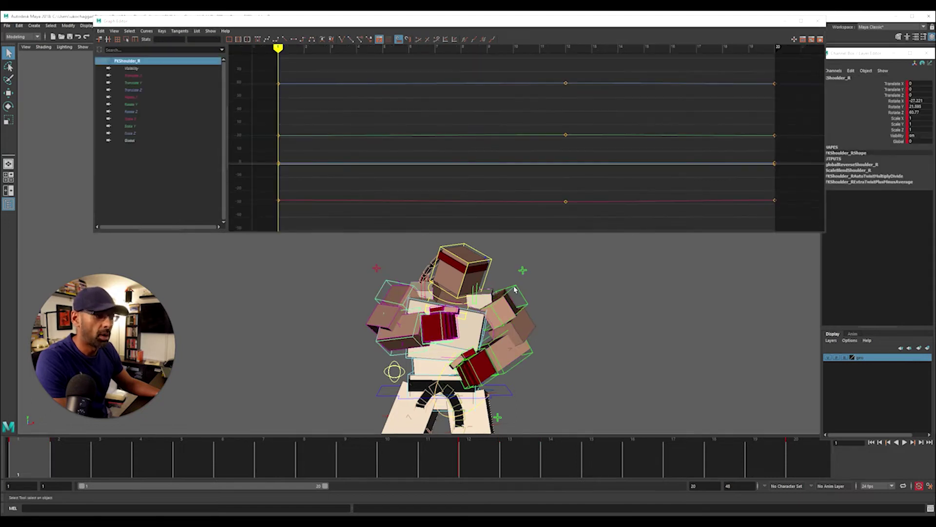
shift+click(514, 289)
key(f)
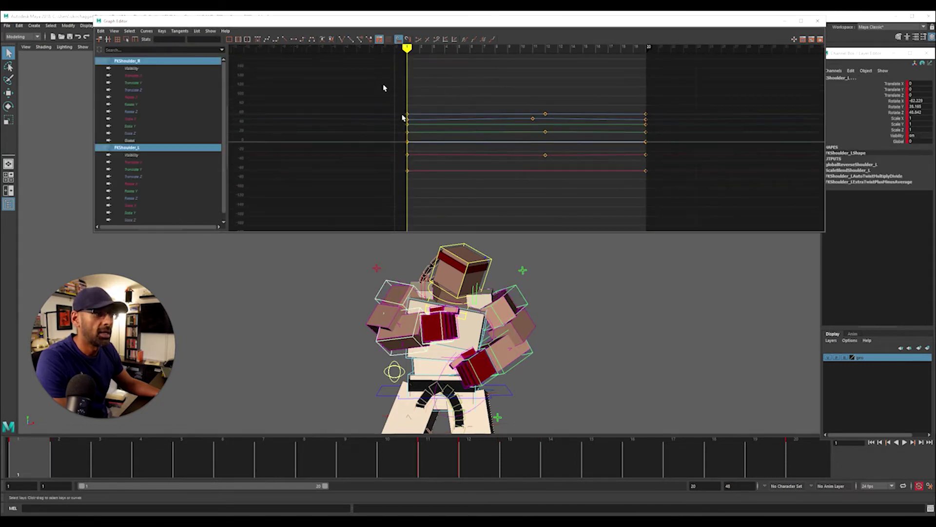
drag(384, 83, 666, 222)
shift+middle_drag(596, 205, 618, 208)
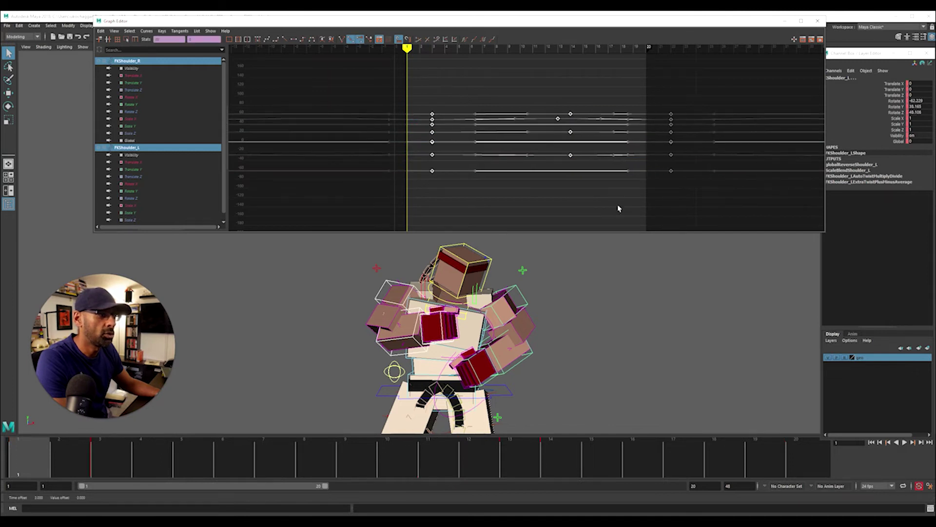
Step: Select both elbow controls and shift all their animation keys later in the Graph Editor
click(514, 362)
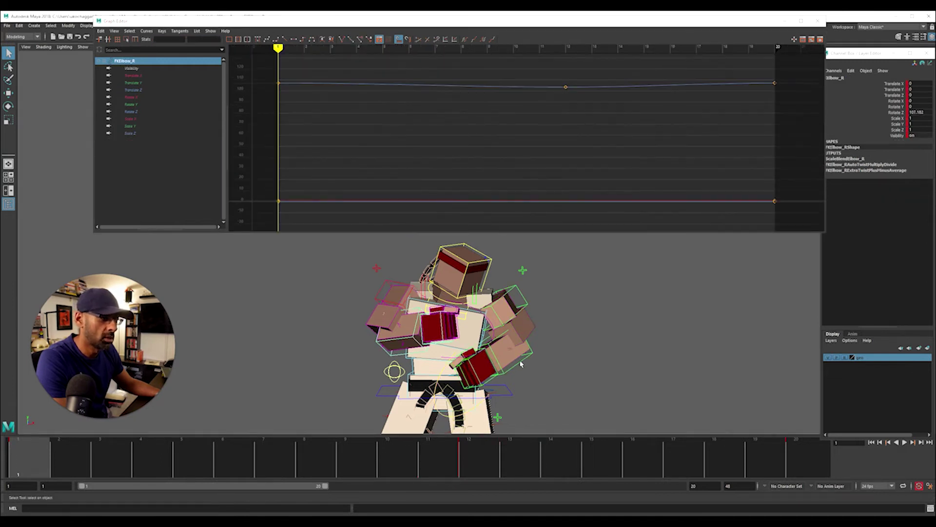
shift+click(390, 332)
key(f)
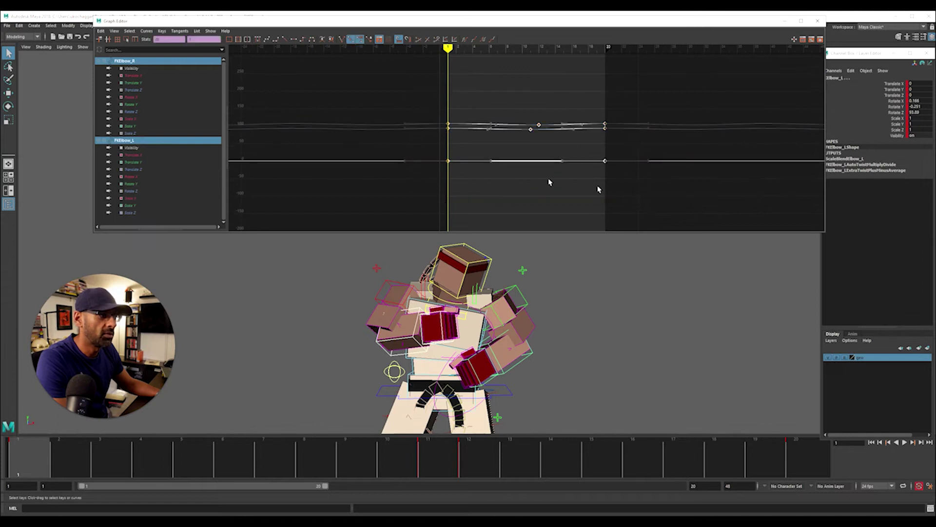
scroll(531, 176, up, 3)
shift+middle_drag(495, 147, 560, 159)
Step: Select both wrist controls and shift all their animation keys five frames later in the Graph Editor
click(444, 330)
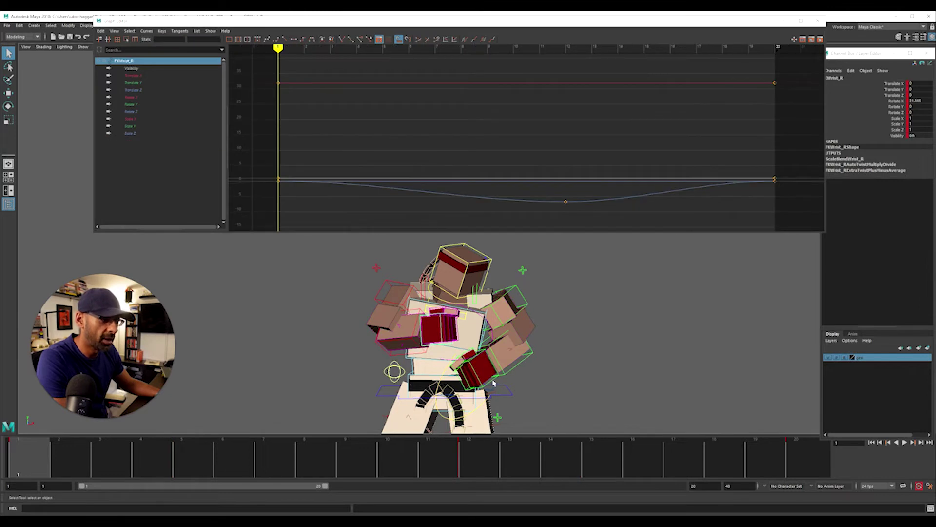
shift+click(494, 383)
key(f)
drag(339, 73, 702, 200)
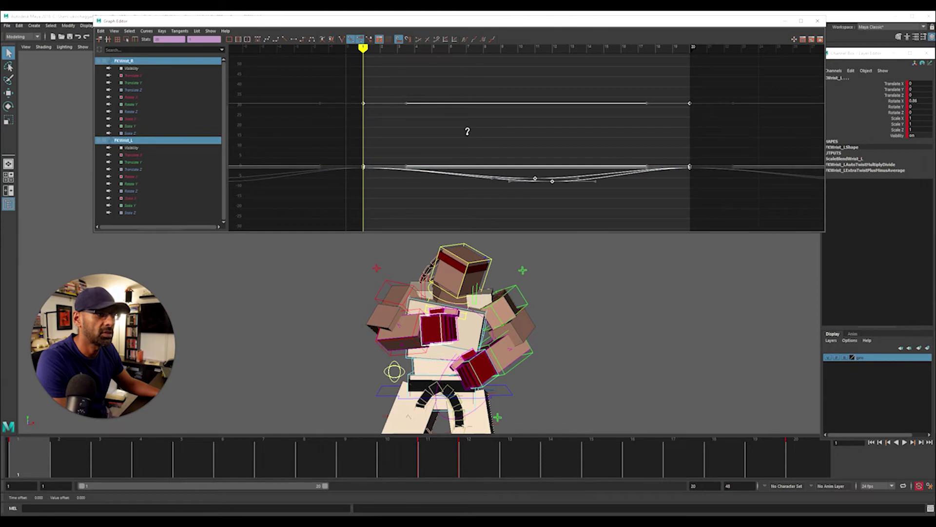
shift+middle_drag(481, 132, 549, 143)
Step: Play the loop with nothing selected and the rig controls hidden, stop playback, and close the Graph Editor
key(alt+v)
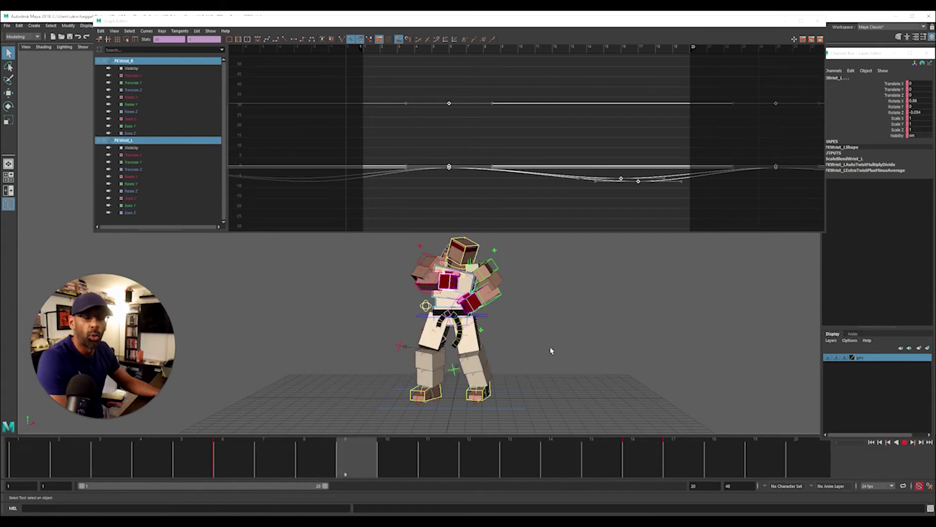
click(561, 356)
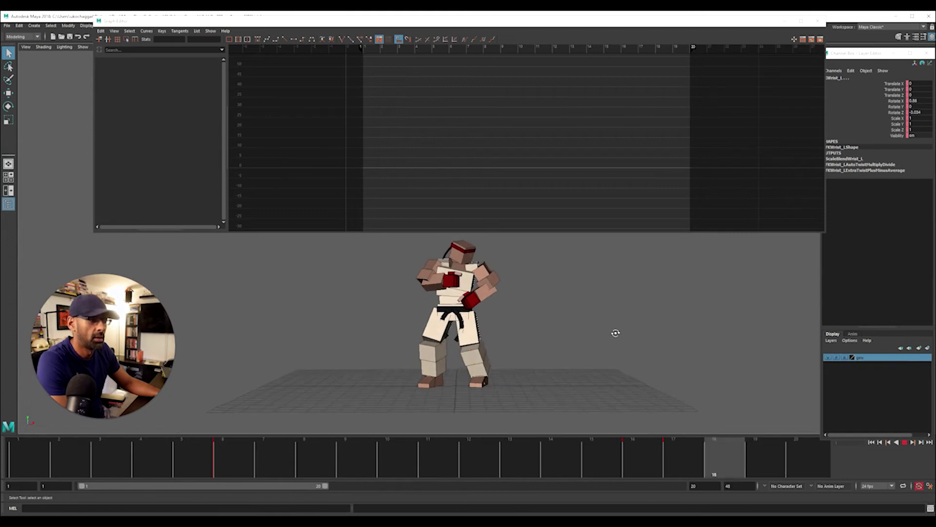
scroll(536, 350, up, 2)
key(Escape)
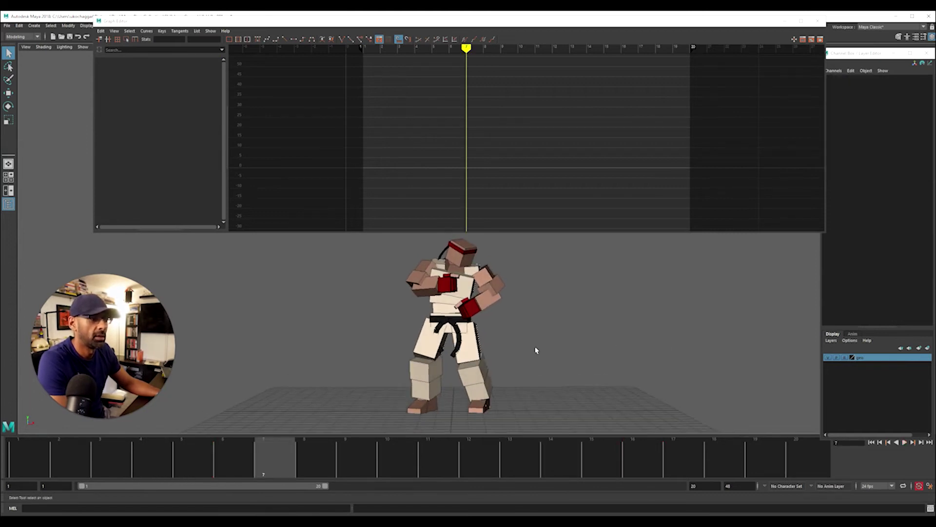
click(818, 21)
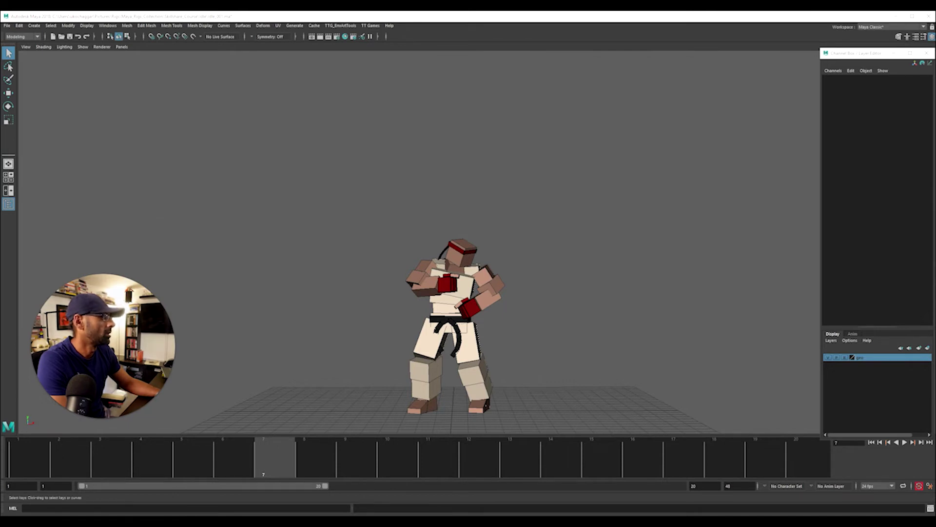
Step: At frame 12, move the left knee pole control to about Translate X -3.9 and the right one to X -3.365, Y -0.692, Z 1.717
alt+drag(507, 341, 402, 350)
click(478, 334)
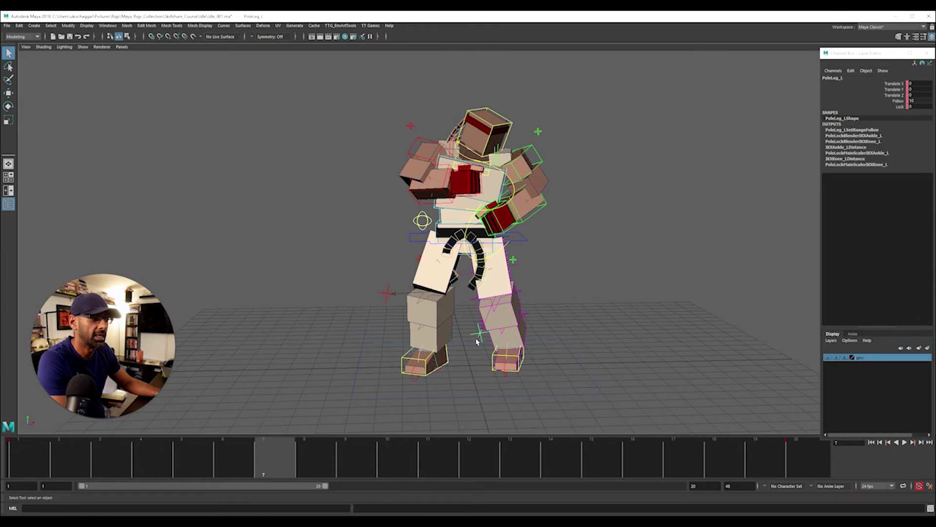
alt+drag(478, 335, 462, 347)
drag(153, 455, 469, 474)
key(e)
key(w)
drag(516, 319, 515, 319)
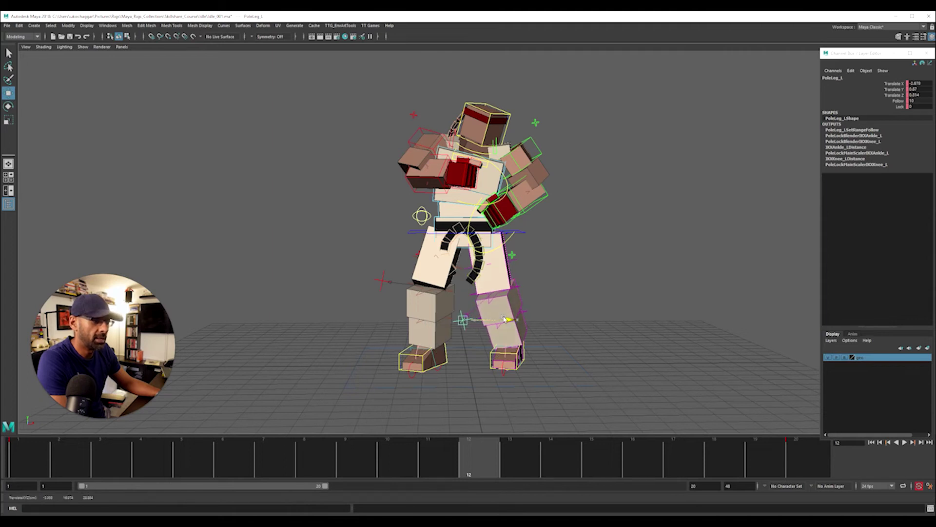
drag(437, 292, 433, 283)
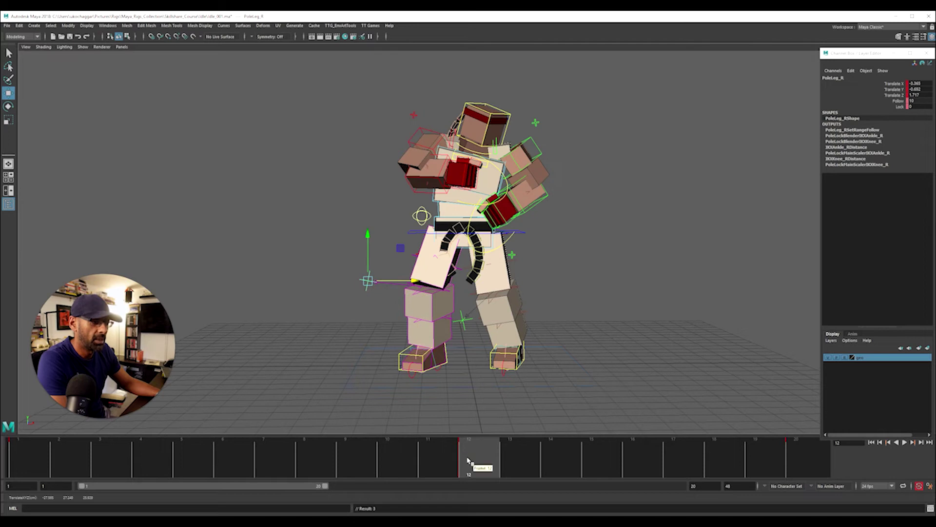
Step: Play the loop with the rig controls hidden to check the knee motion, and return to frame 1
key(alt+v)
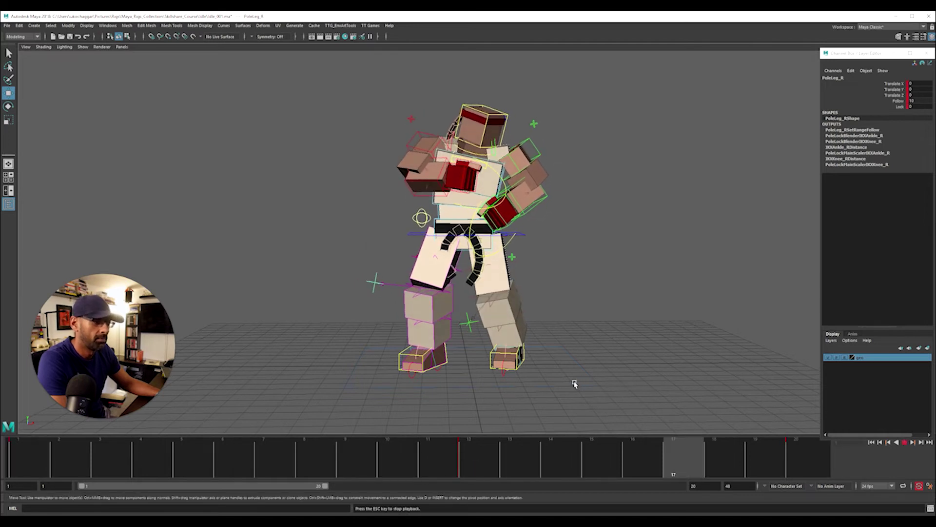
key(alt+c)
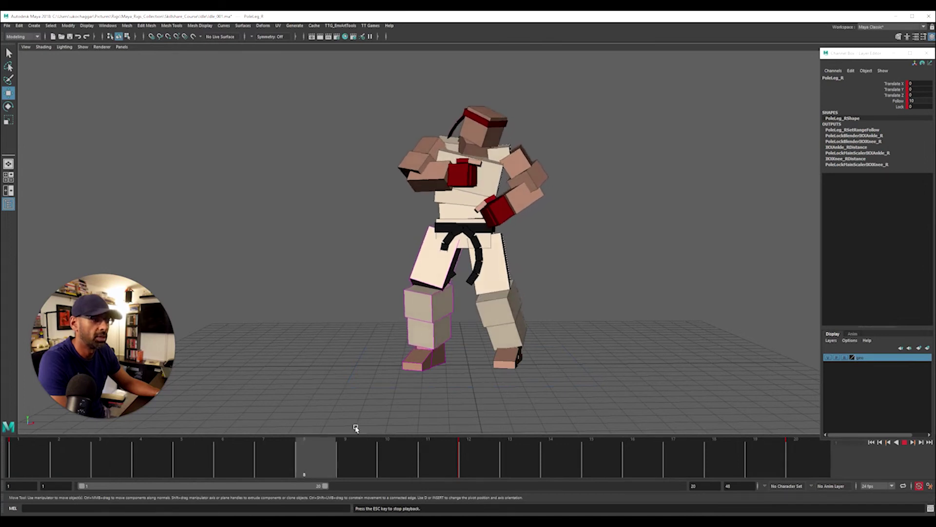
key(Escape)
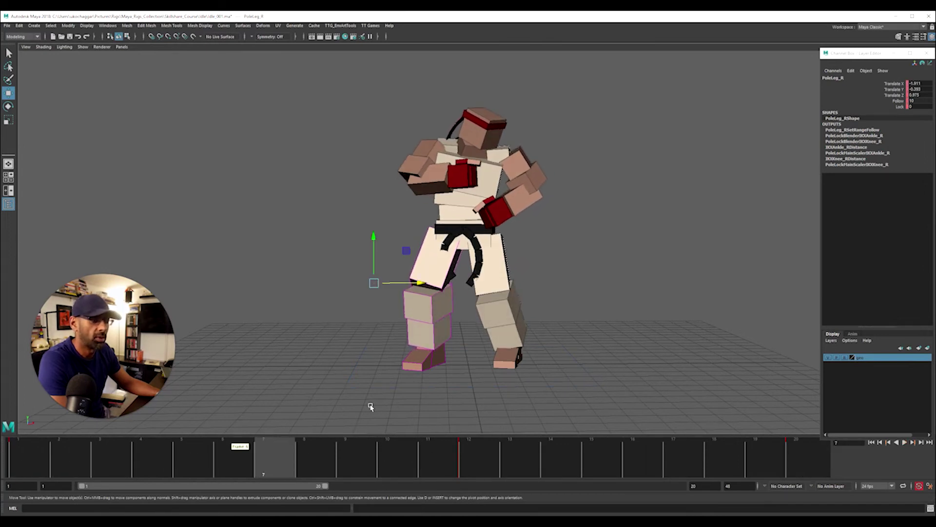
drag(271, 467, 30, 455)
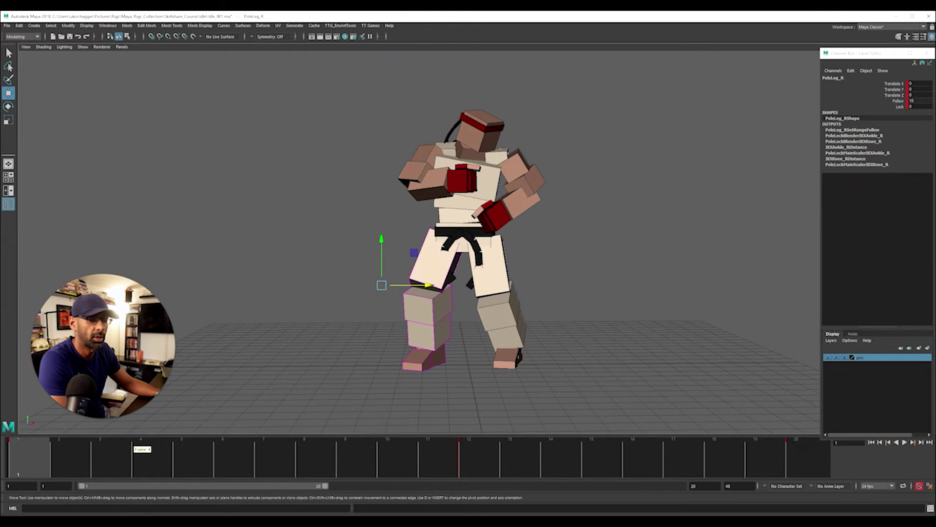
Step: Set the right knee pole control's curves to cycle and shift all its keys one frame later in the Graph Editor
drag(935, 84, 561, 69)
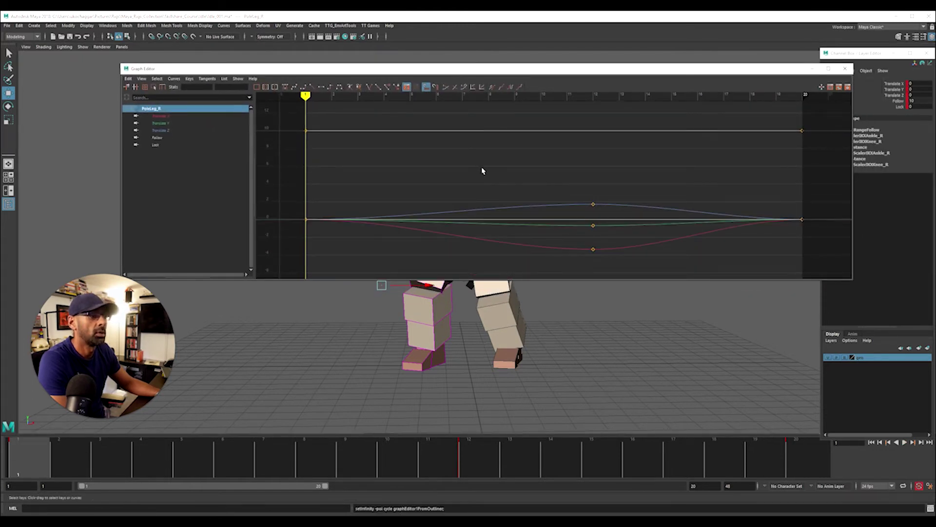
scroll(483, 171, down, 3)
drag(343, 121, 786, 257)
shift+middle_drag(745, 250, 756, 253)
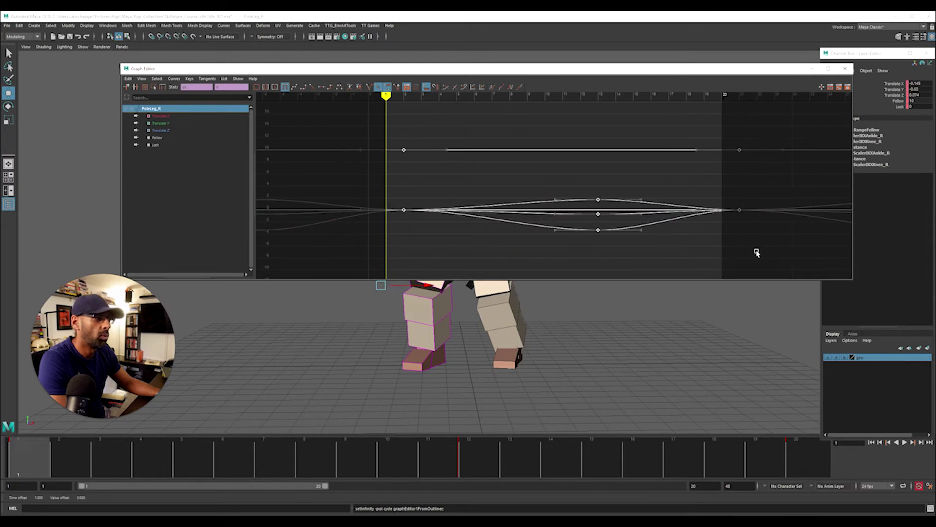
Step: Move the Graph Editor out of the way, play the loop to check the right knee's offset, and deselect the control
drag(577, 71, 935, 108)
key(alt+v)
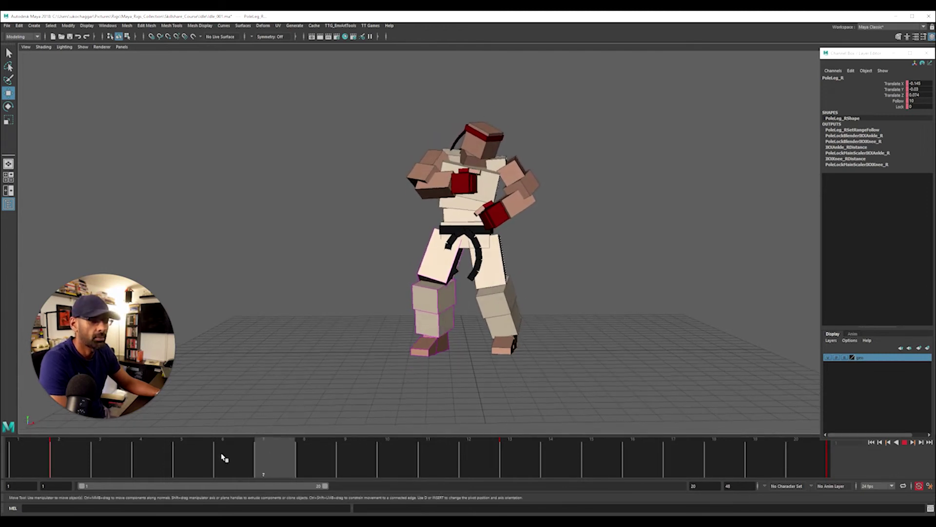
key(Escape)
click(317, 366)
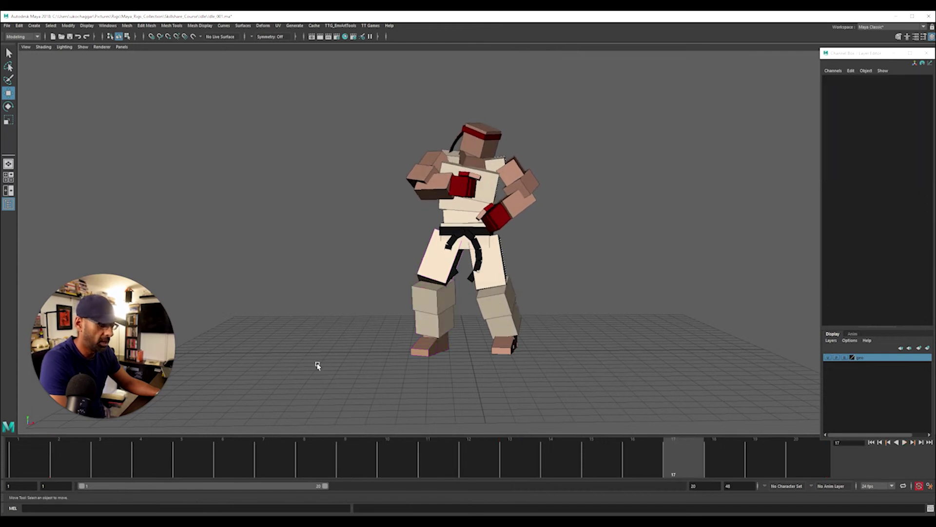
Step: Undo the one-frame shift of the right knee pole control's keys
key(ctrl+z)
key(ctrl+z)
key(ctrl+z)
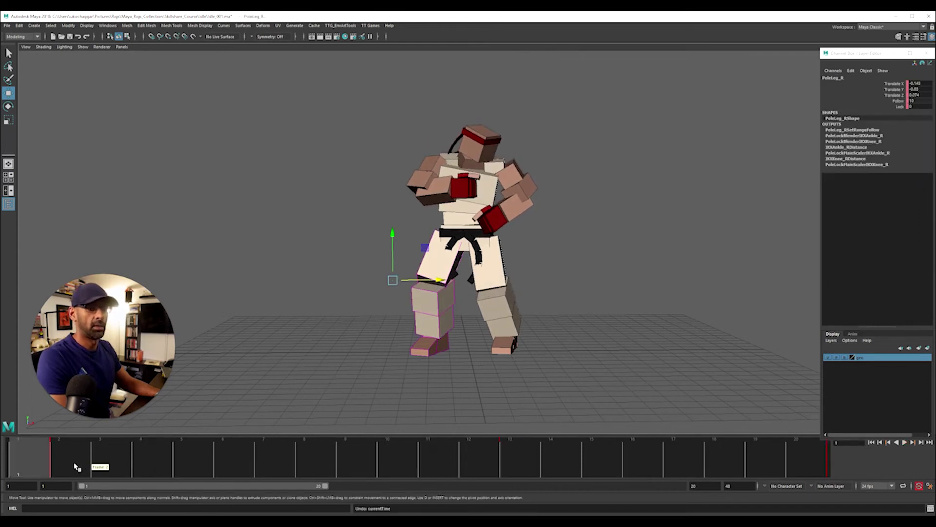
Step: Key the right knee pole control at frame 8 with Translate X -4.287, Y -0.888, Z 2.178, and delete its frame 12 key
drag(66, 464, 320, 477)
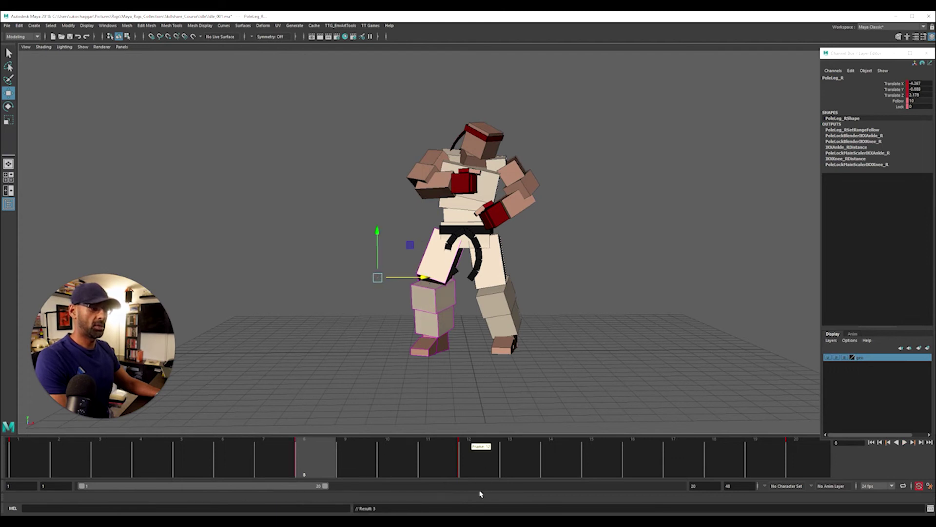
shift+click(481, 461)
right_click(480, 461)
click(500, 365)
Step: Move the right knee pole control's frame 8 key to frame 7 and scrub through the motion
drag(20, 455, 308, 462)
shift+click(276, 460)
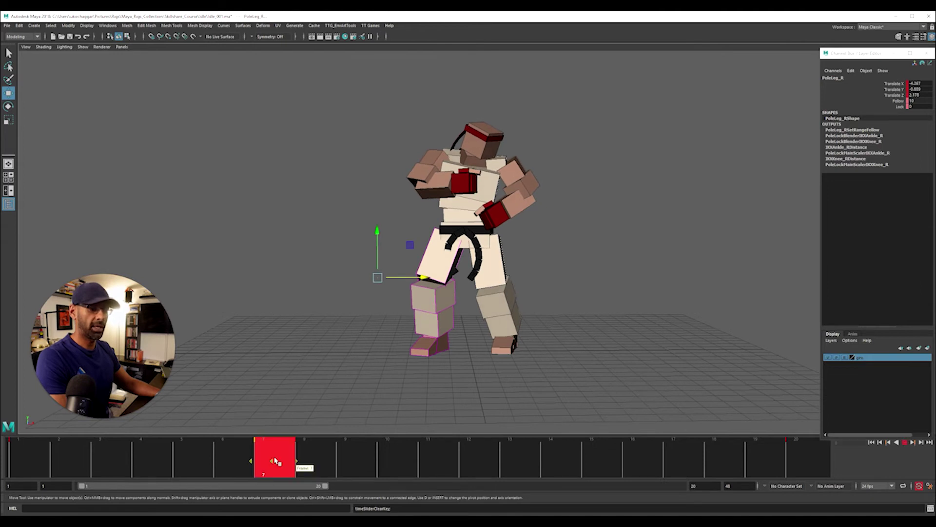
drag(63, 465, 600, 485)
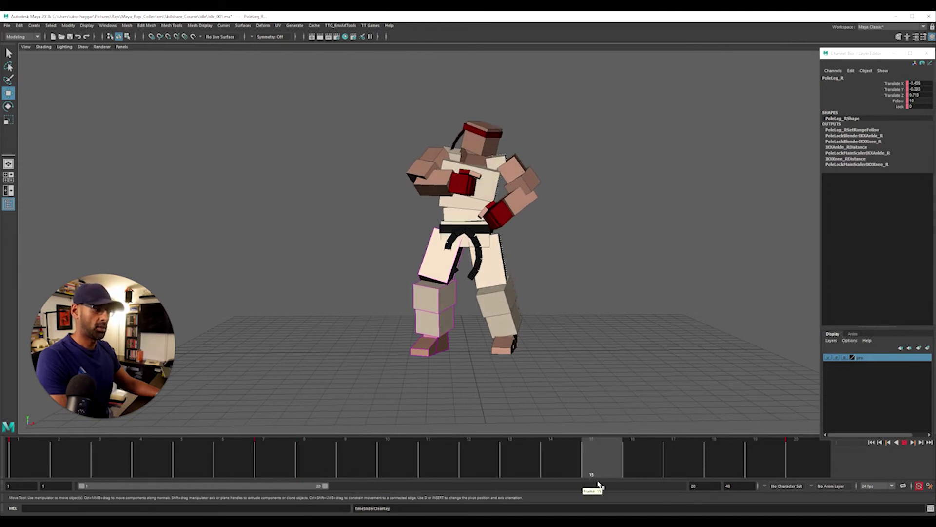
Step: Key the right knee pole control at frame 17 with Translate X 2.2, Y 0.478, Z -1.123, and play back the loop
drag(603, 434, 671, 465)
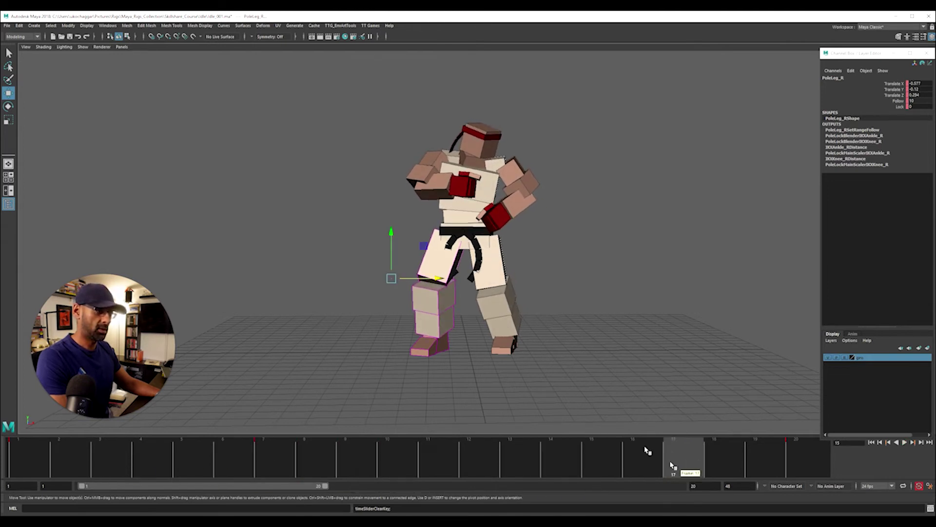
drag(442, 279, 449, 282)
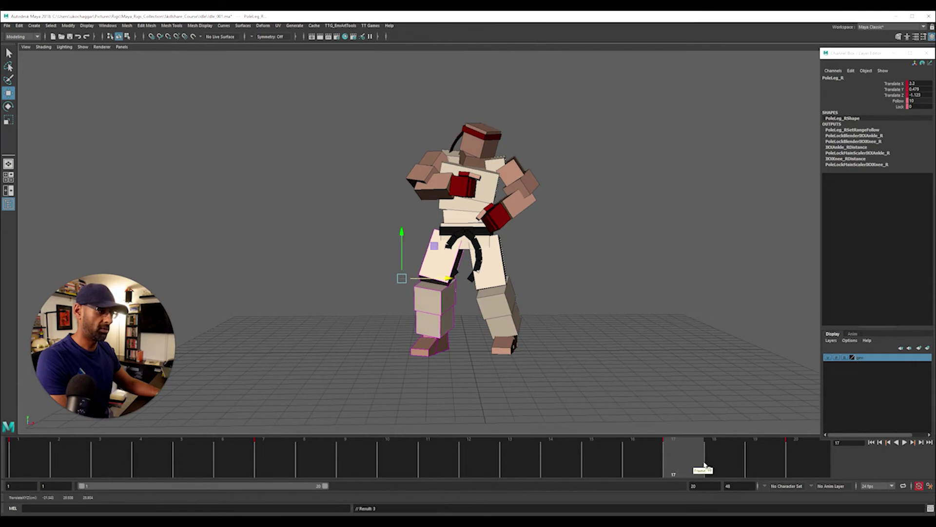
key(alt+v)
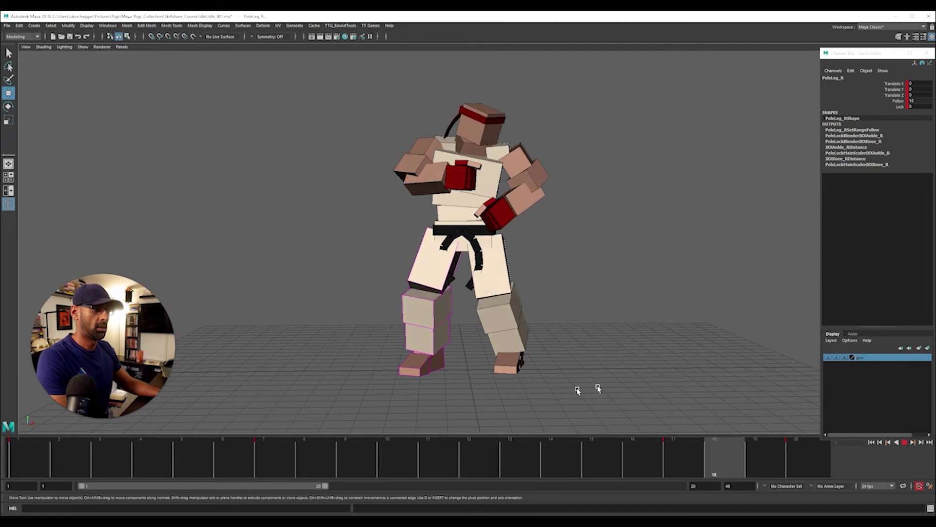
key(Escape)
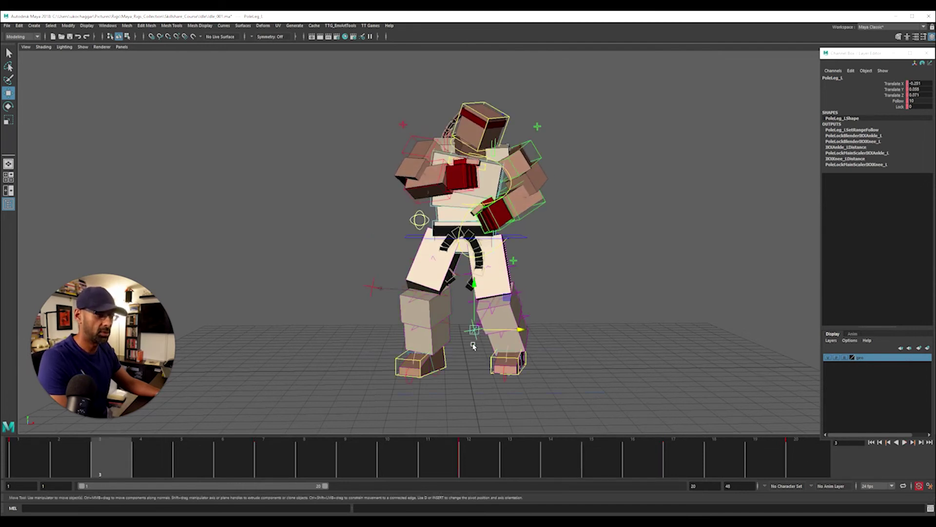
Step: Delete the left knee pole control's frame 12 key, and key it toward the character's right at frame 7 and to Translate X 3.491 at frame 17
click(469, 464)
right_click(470, 465)
click(505, 369)
drag(111, 466, 272, 478)
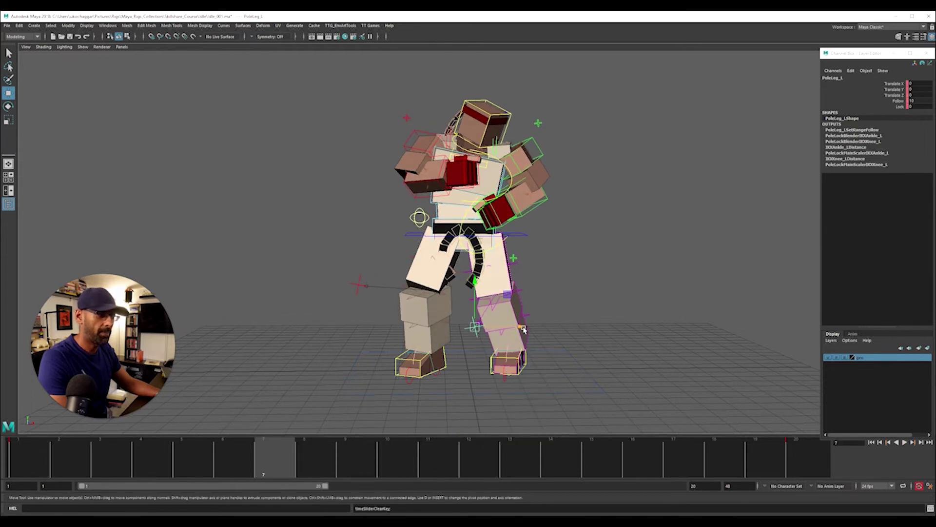
drag(341, 459, 680, 465)
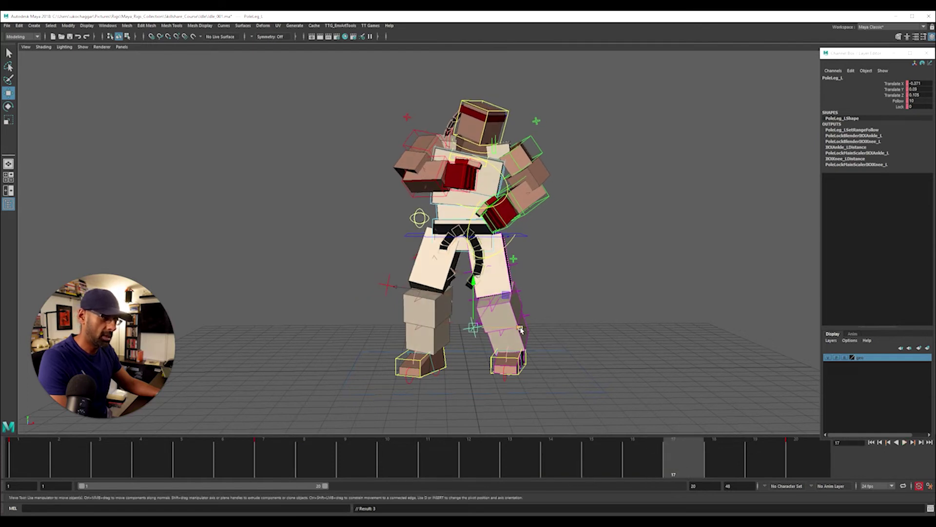
Step: Play the loop from a wider view with the rig controls hidden and nothing selected to check both knees' motion
key(alt+v)
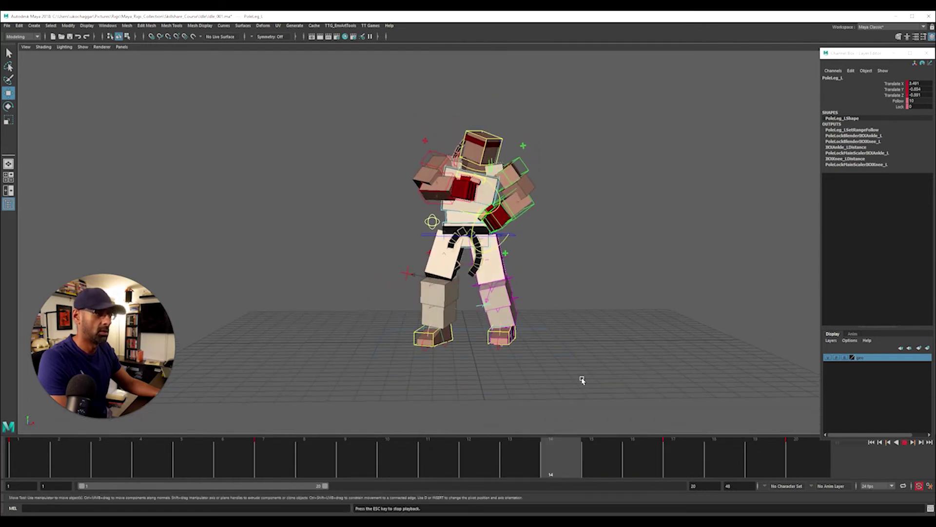
alt+drag(608, 336, 583, 320)
key(alt+1)
click(487, 328)
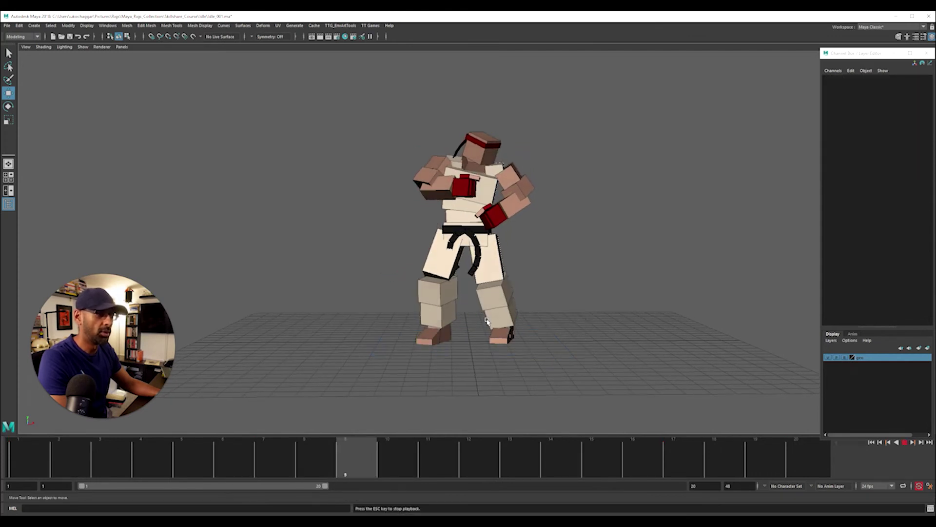
key(Escape)
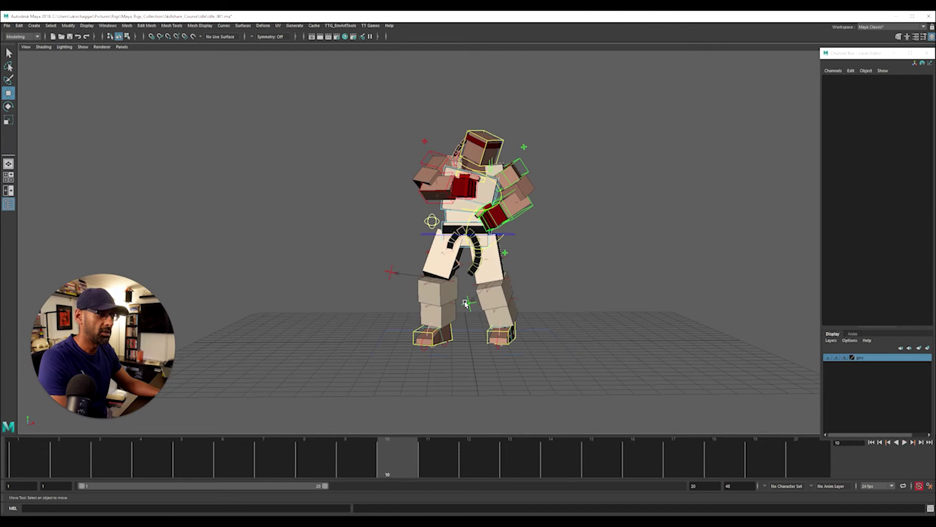
Step: Shift all of the left knee pole control's keys two frames later and play the loop
click(469, 305)
key(shift+g)
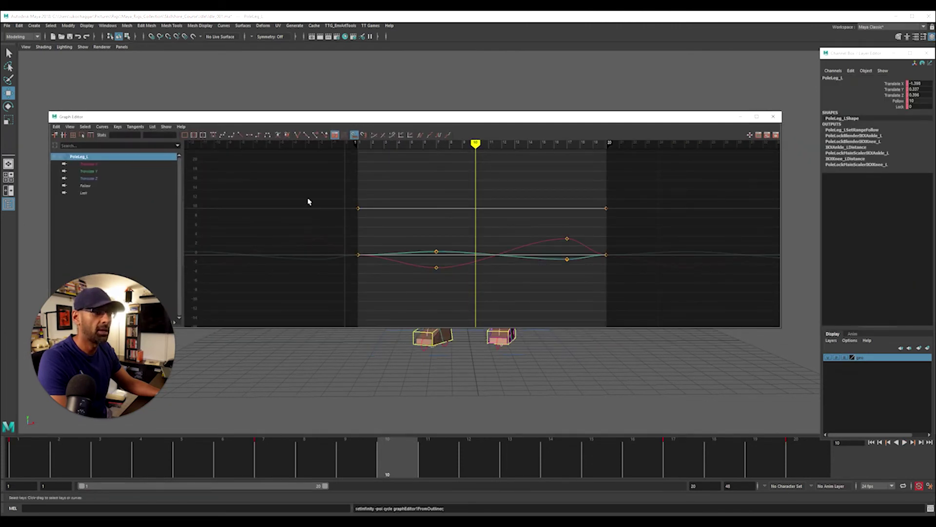
drag(661, 296, 662, 297)
shift+middle_drag(535, 289, 568, 288)
click(773, 116)
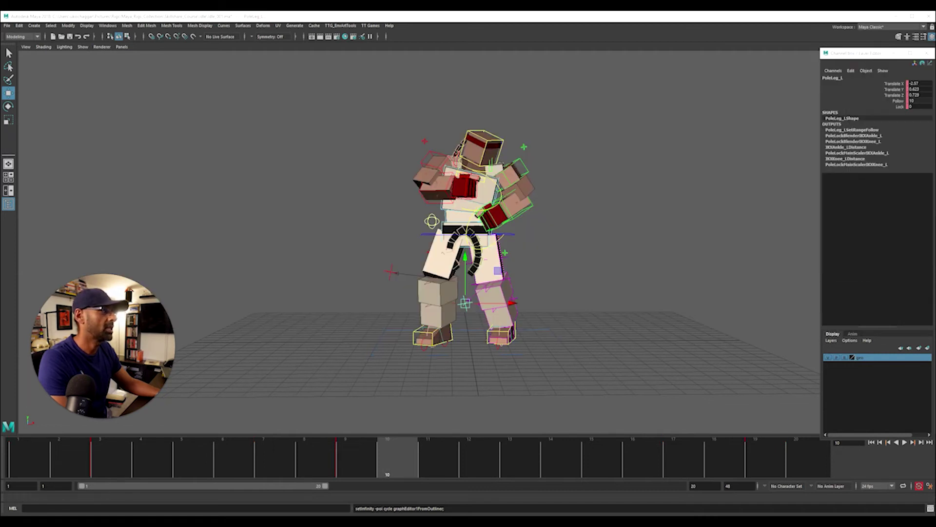
key(alt+v)
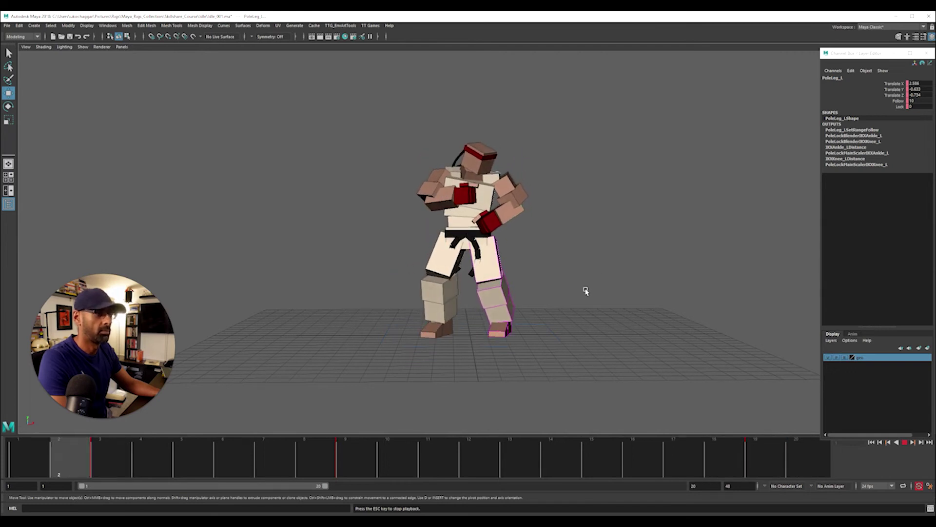
alt+right_drag(586, 293, 597, 315)
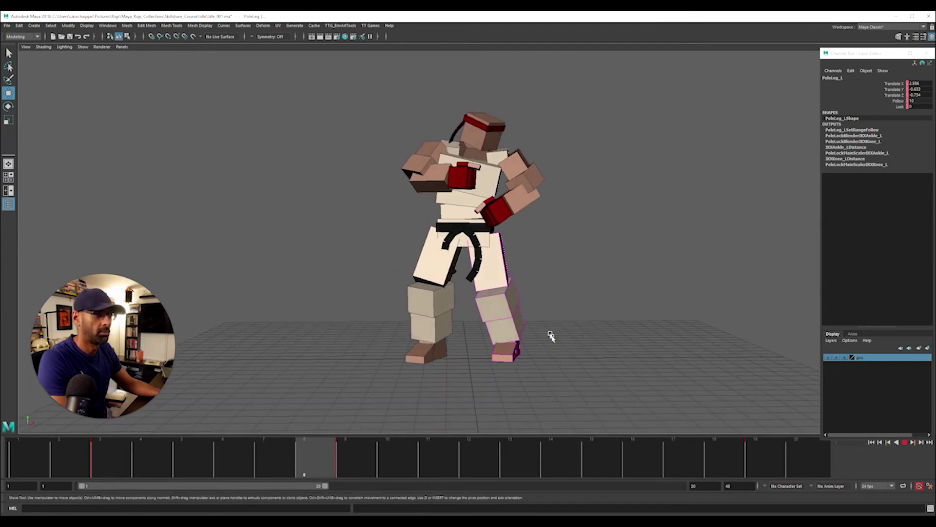
Step: Show the rig controls, select the root control, and isolate its Translate Y curve in the Graph Editor with the loop playing
click(59, 461)
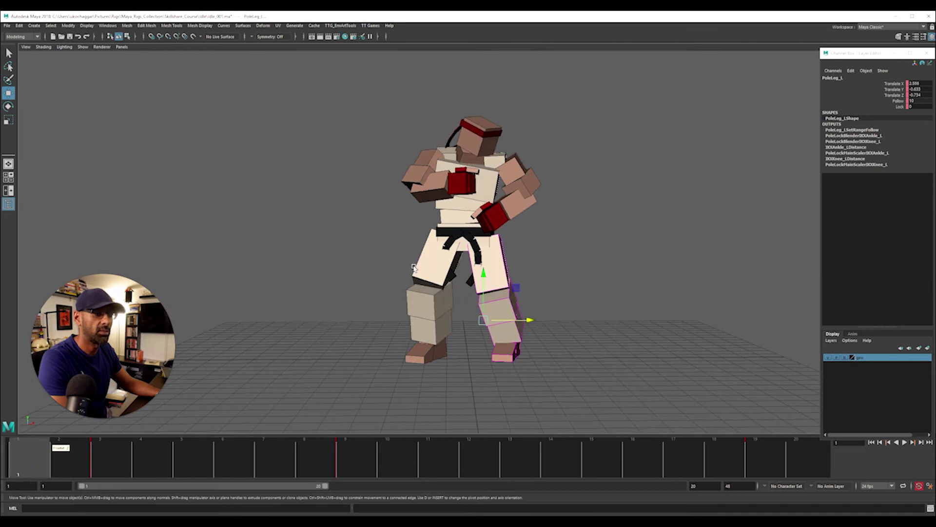
key(alt+1)
click(420, 239)
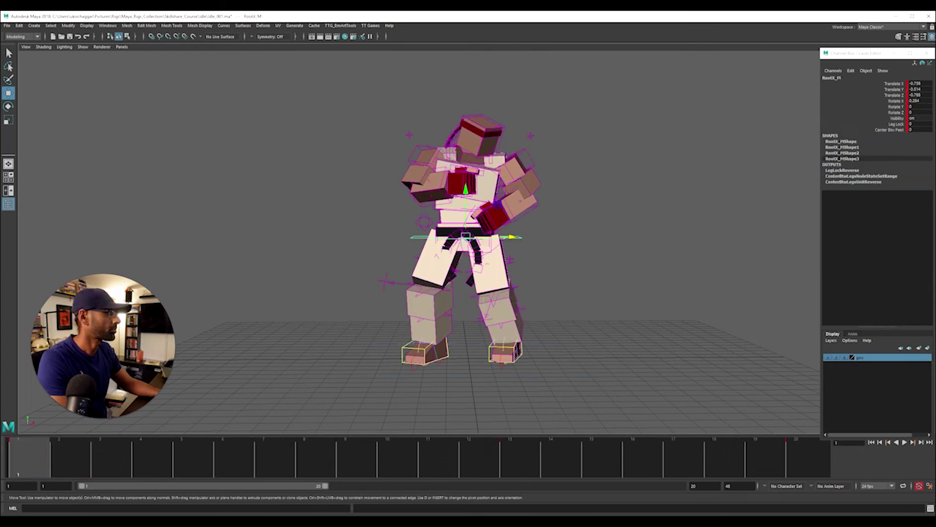
drag(935, 92, 443, 72)
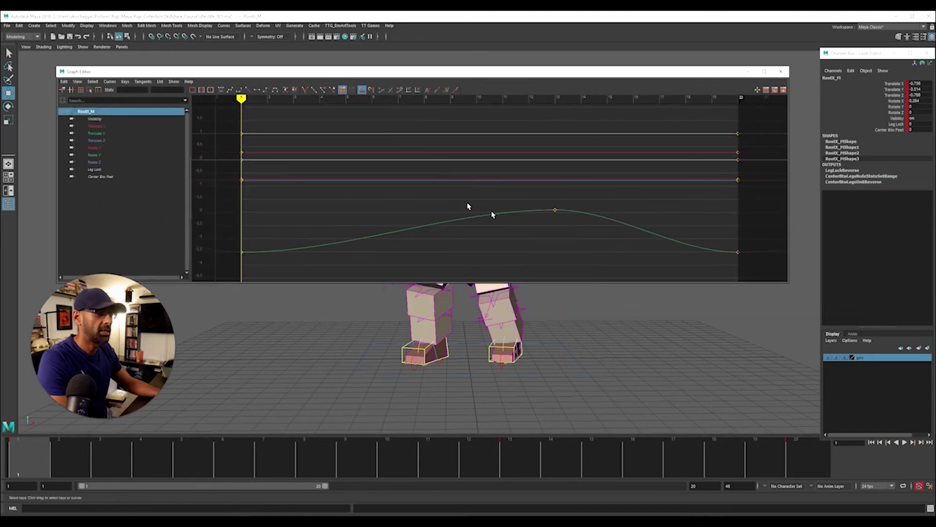
scroll(436, 374, down, 5)
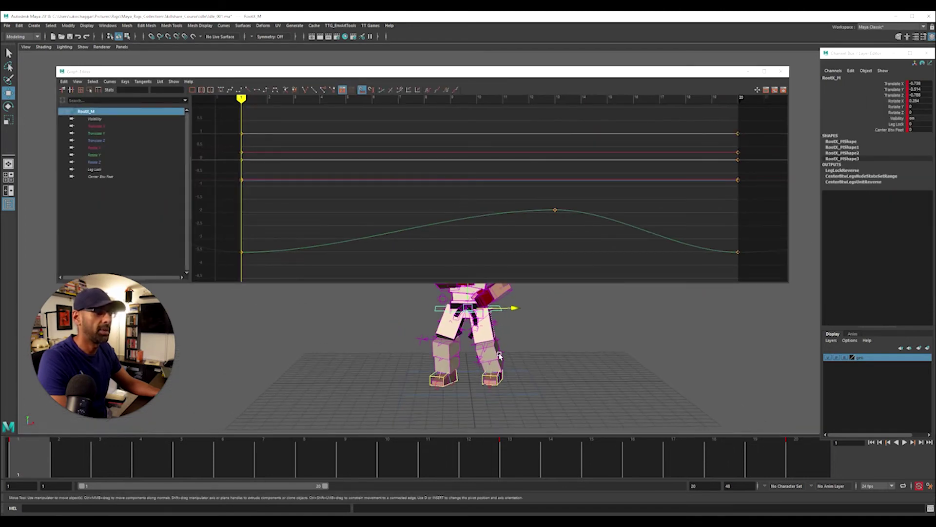
alt+middle_drag(500, 356, 497, 388)
drag(531, 284, 530, 238)
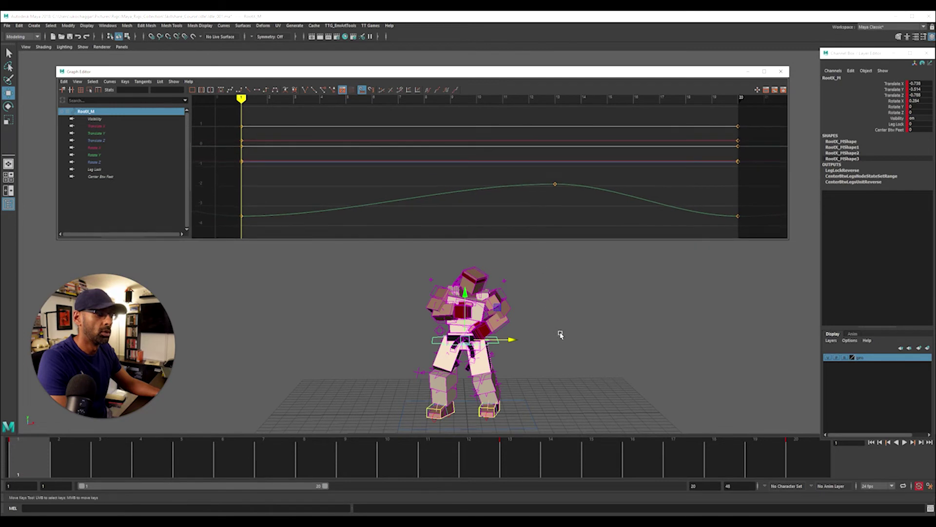
key(alt+v)
click(145, 134)
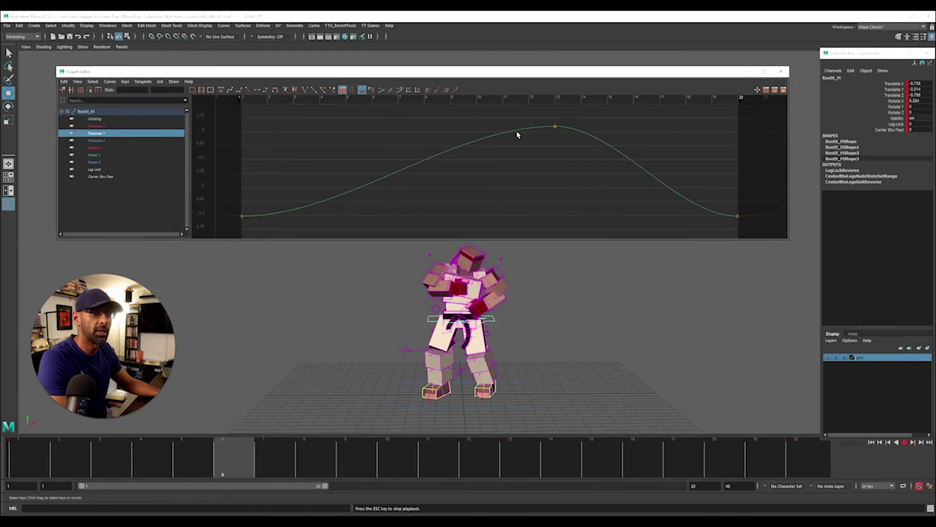
alt+right_drag(579, 184, 552, 186)
key(f)
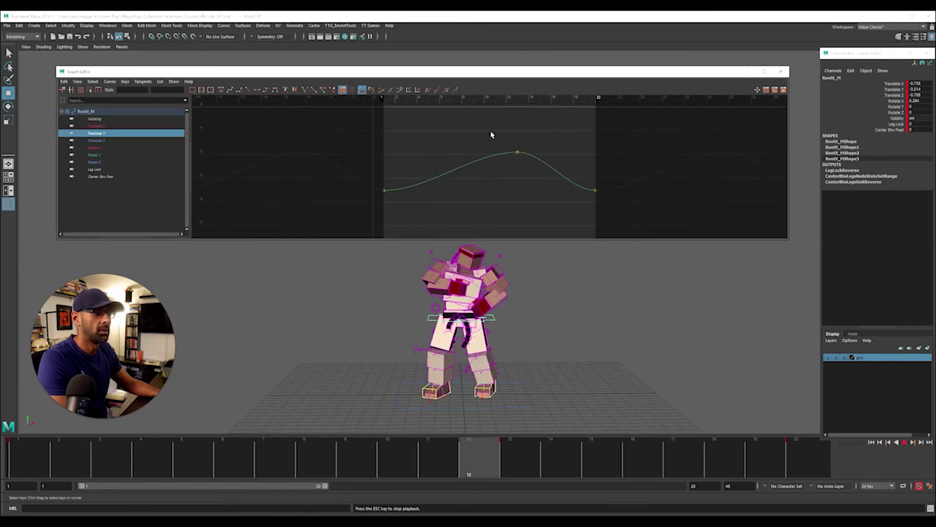
Step: Exaggerate the root's vertical bounce by raising its Translate Y key at frame 13 and lowering the frame 1 and 20 keys to about -4
click(517, 152)
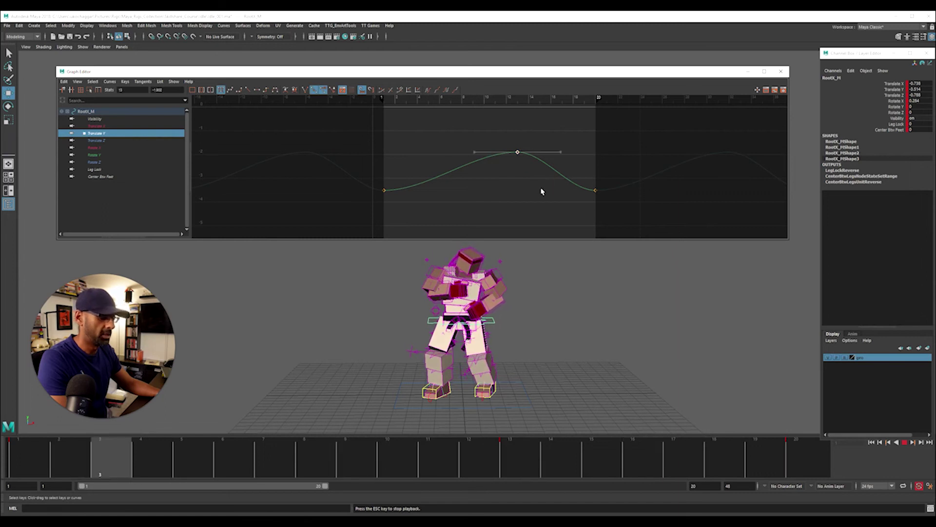
shift+middle_drag(540, 209, 541, 197)
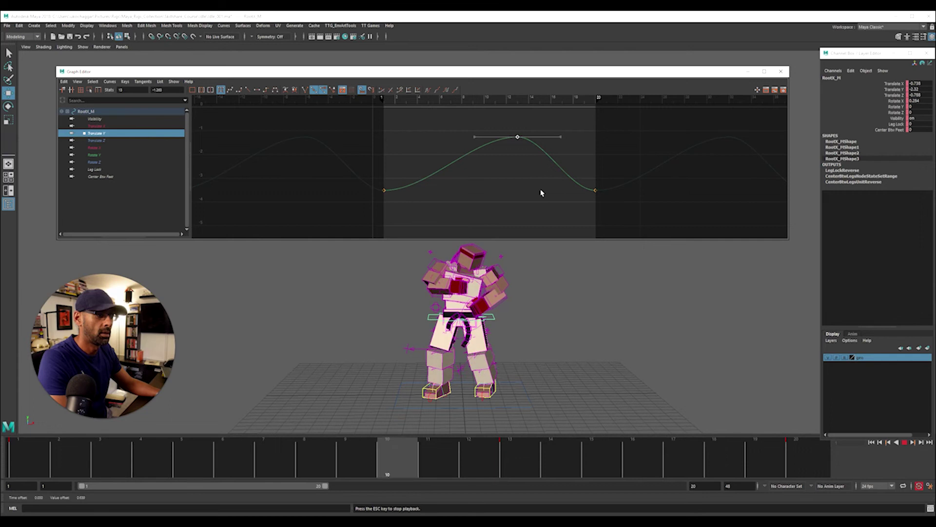
shift+middle_drag(541, 193, 542, 194)
drag(346, 183, 646, 207)
shift+middle_drag(641, 217, 640, 215)
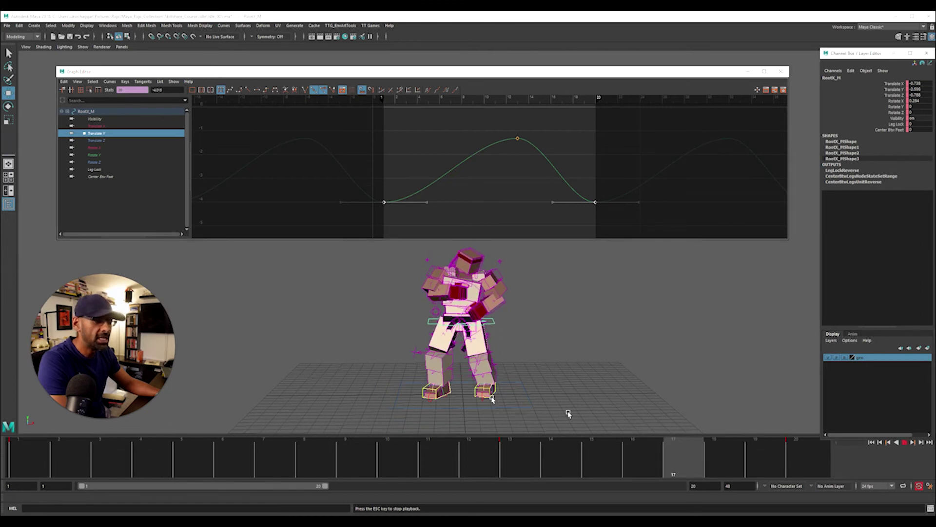
click(904, 442)
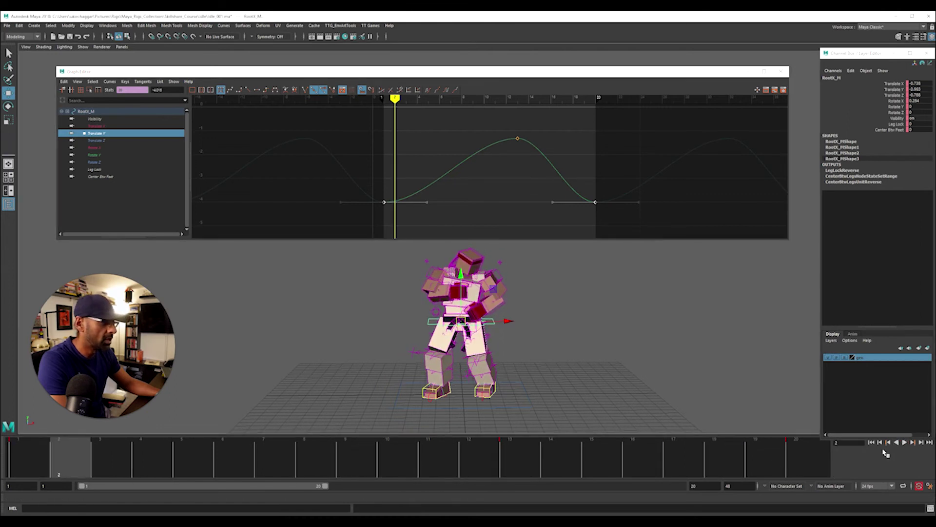
Step: Reduce the right knee pole control's Translate X and Translate Y keys at frames 7 and 17, with frame 17 at 1.056 and 0.341
click(413, 351)
click(125, 120)
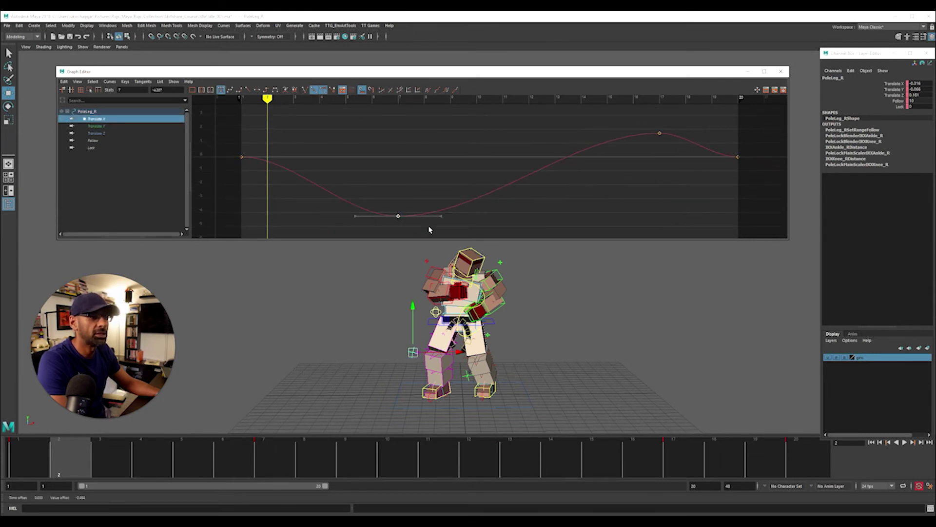
click(97, 126)
drag(403, 220, 413, 226)
shift+middle_drag(421, 224, 422, 213)
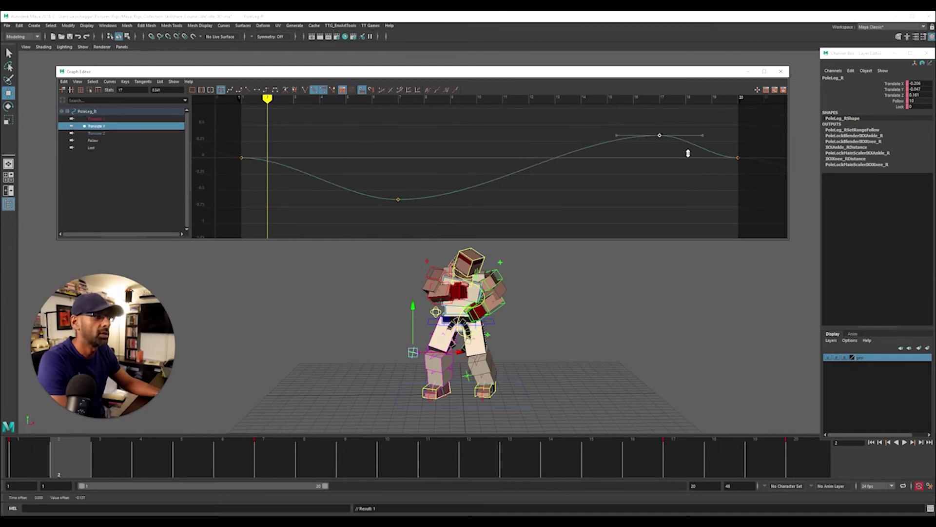
Step: Reduce the right knee pole control's Translate Z keys at frames 7 and 17, with frame 17 at -0.619, and play the loop
click(118, 133)
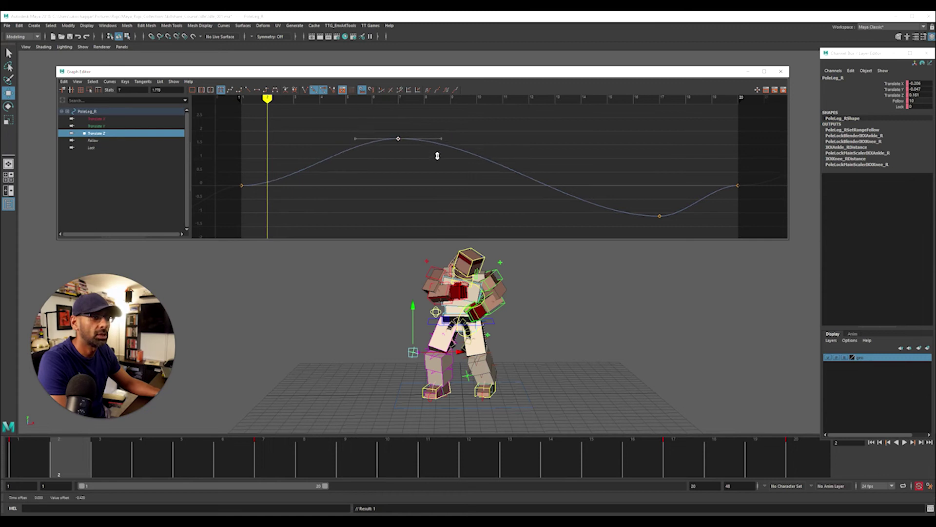
key(alt+v)
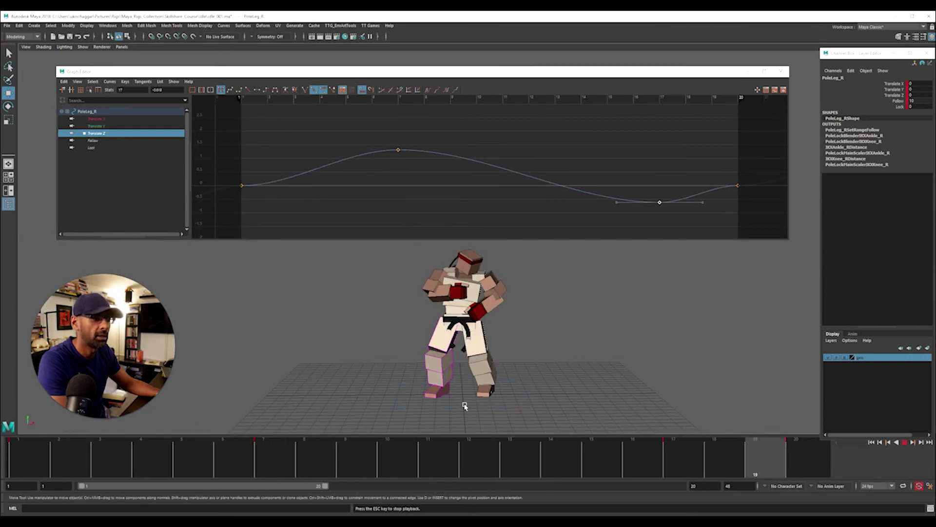
key(Escape)
Step: Set the right knee pole control's Translate X key at frame 7 to about -1.287 and check the playback
click(94, 119)
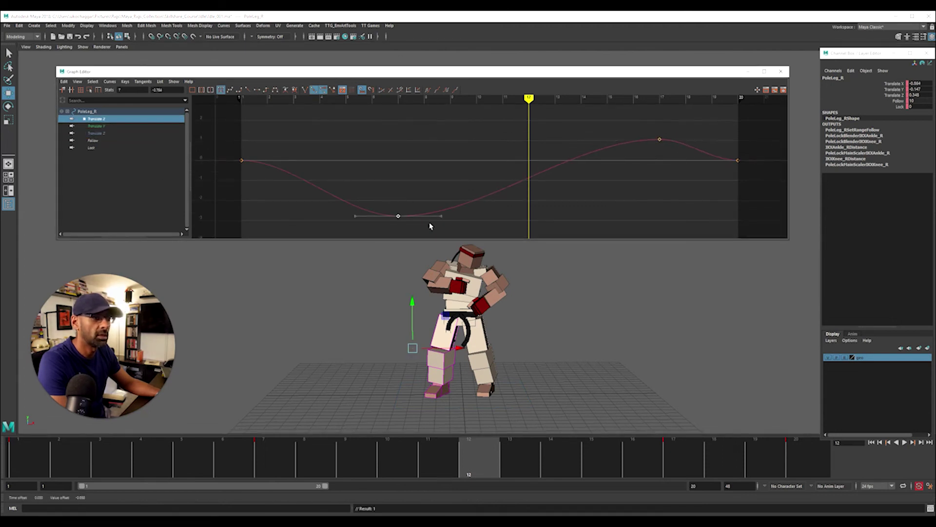
key(alt+v)
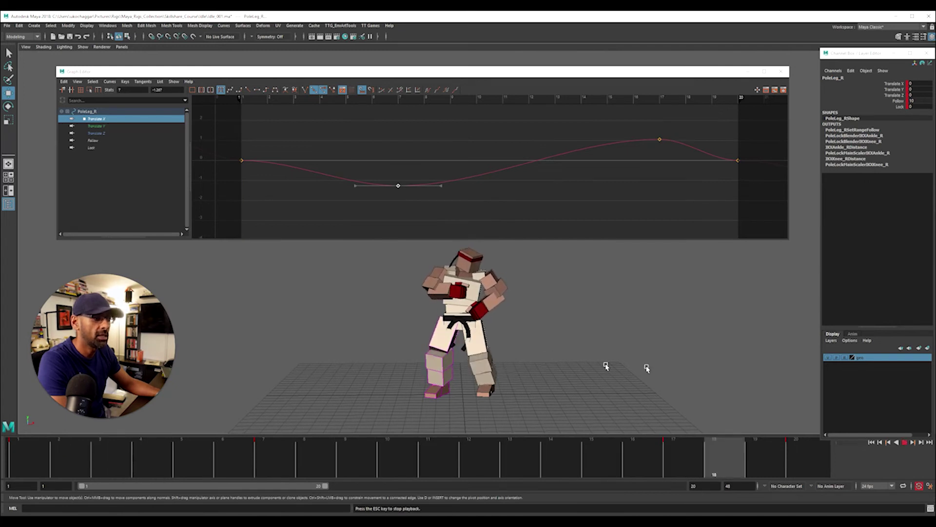
key(Escape)
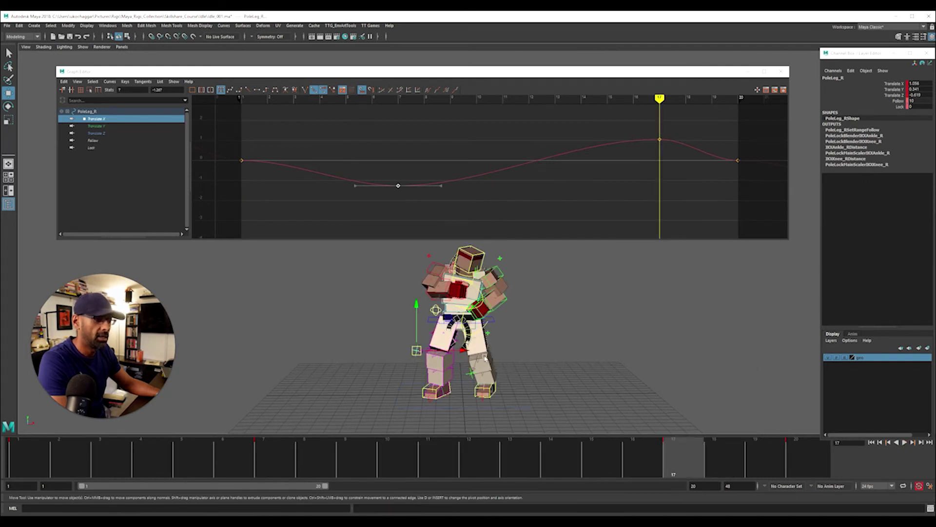
Step: Slope the tangents of the left knee pole control's Translate X keys at frames 3 and 22 so the cycle flows smoothly
click(470, 375)
drag(331, 453, 70, 432)
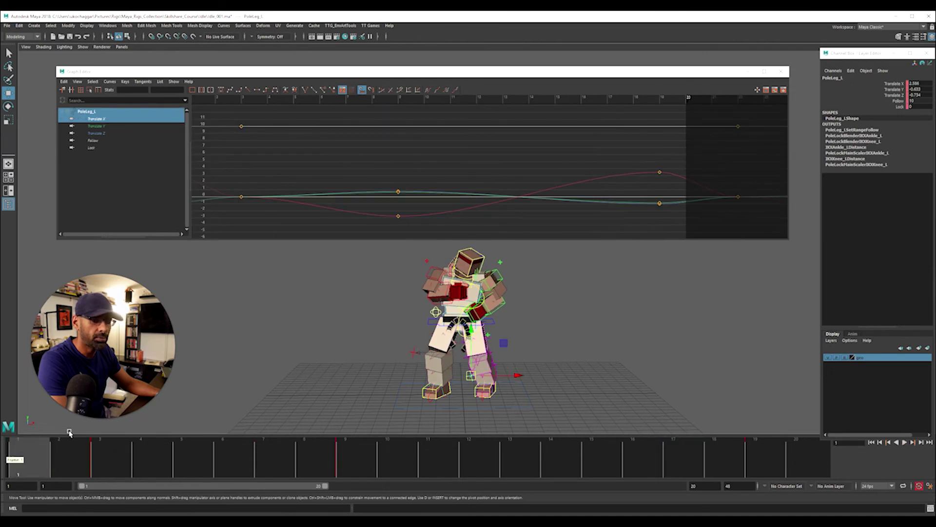
click(479, 180)
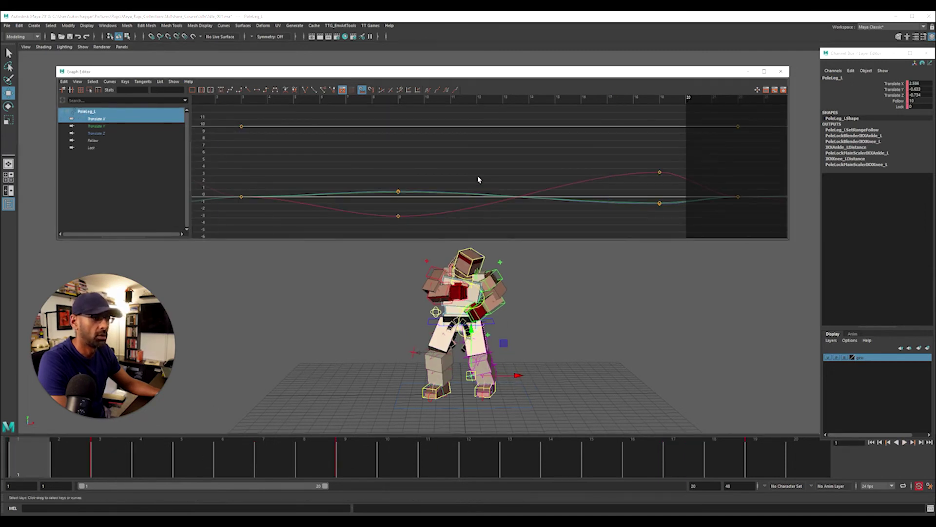
click(133, 120)
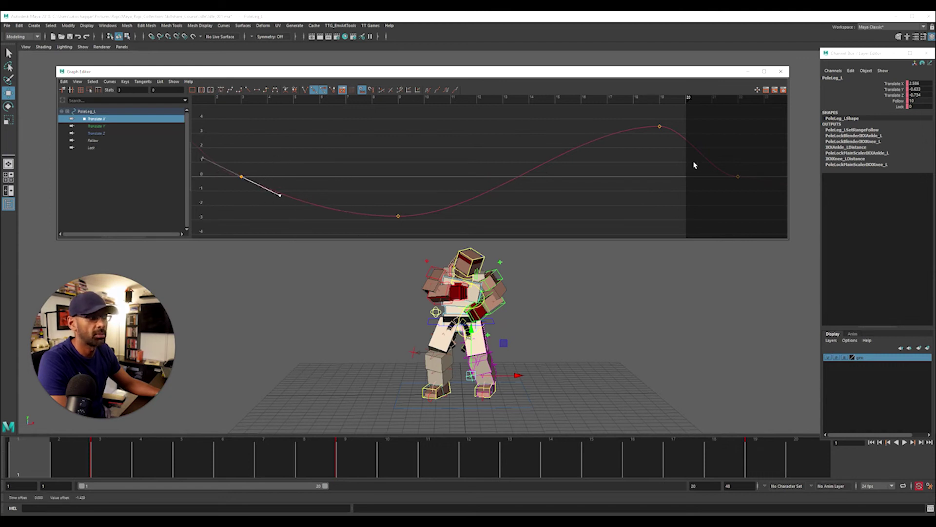
alt+middle_drag(715, 190, 636, 189)
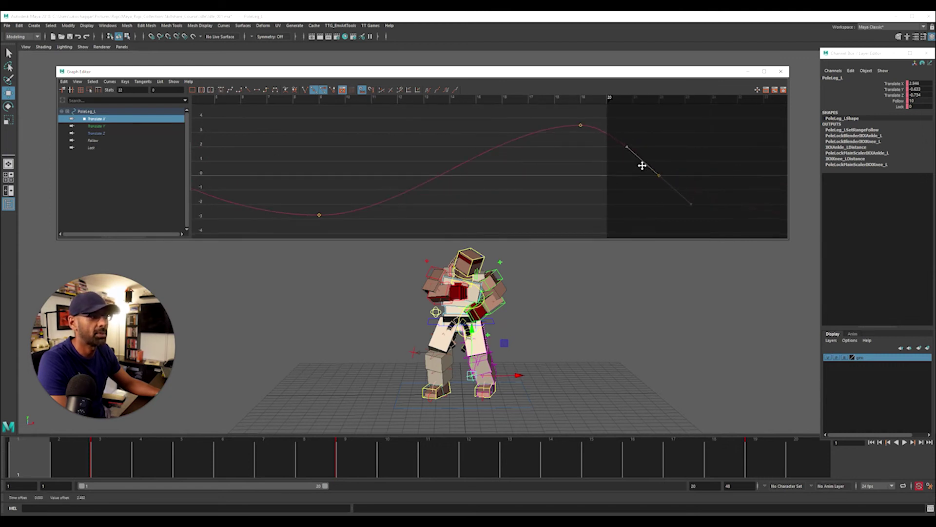
scroll(610, 175, down, 5)
scroll(575, 180, up, 5)
scroll(487, 151, down, 1)
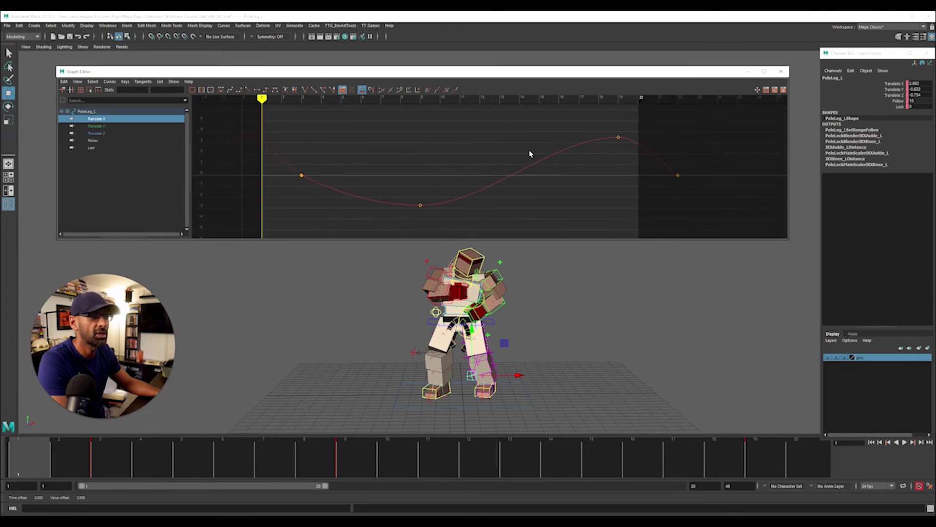
scroll(490, 159, down, 1)
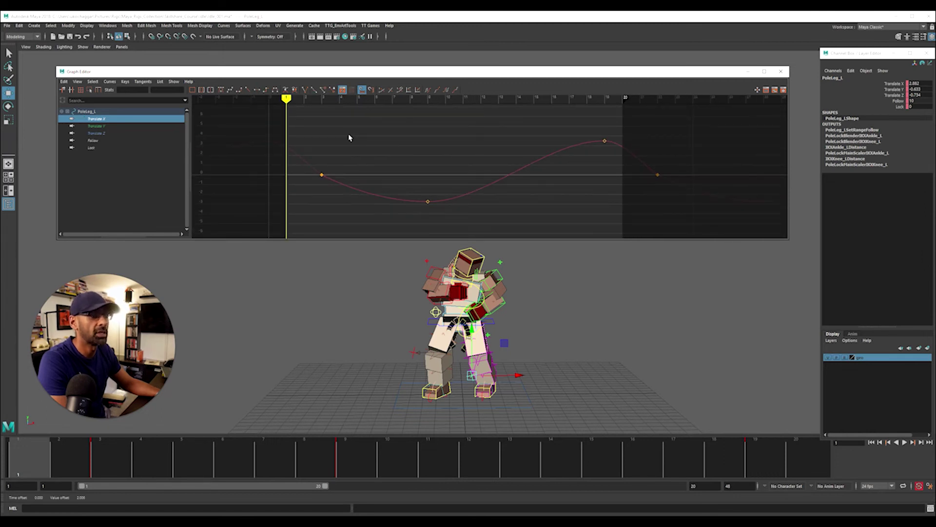
Step: During playback, lower the left knee pole control's Translate X key at frame 19 and soften the tangent slope at frame 3
key(alt+v)
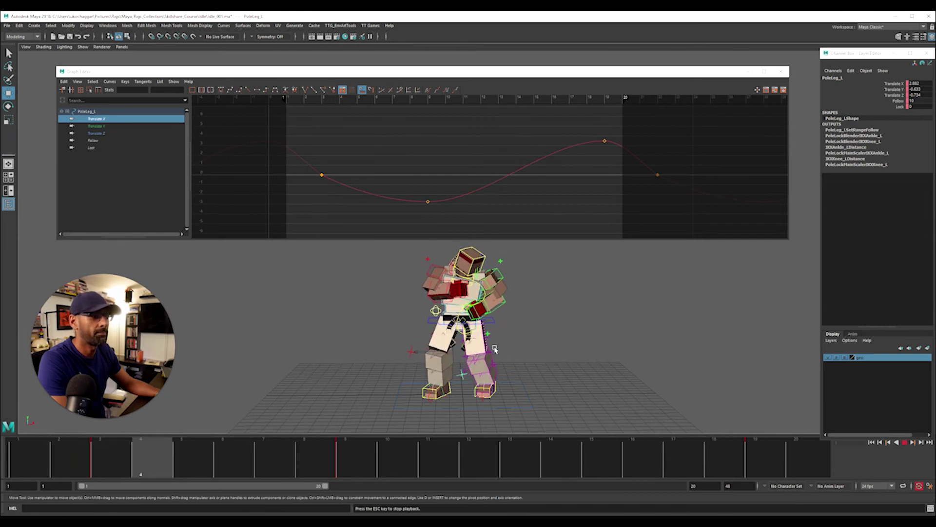
click(586, 153)
click(605, 141)
middle_drag(606, 140, 631, 177)
click(649, 162)
click(322, 174)
click(364, 179)
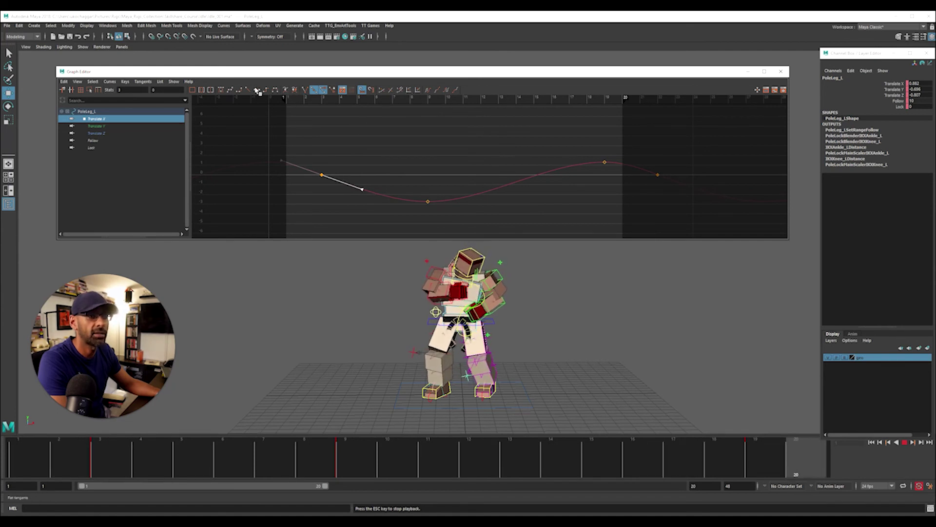
click(416, 156)
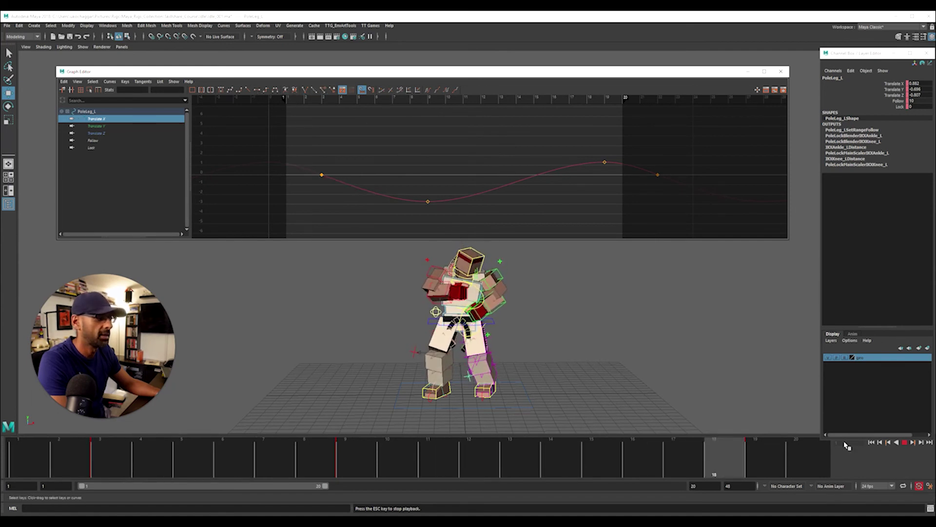
Step: Step between the left knee pole control's keys and replay the loop to check the knee motion
click(906, 441)
key(period)
key(period)
key(comma)
key(alt+v)
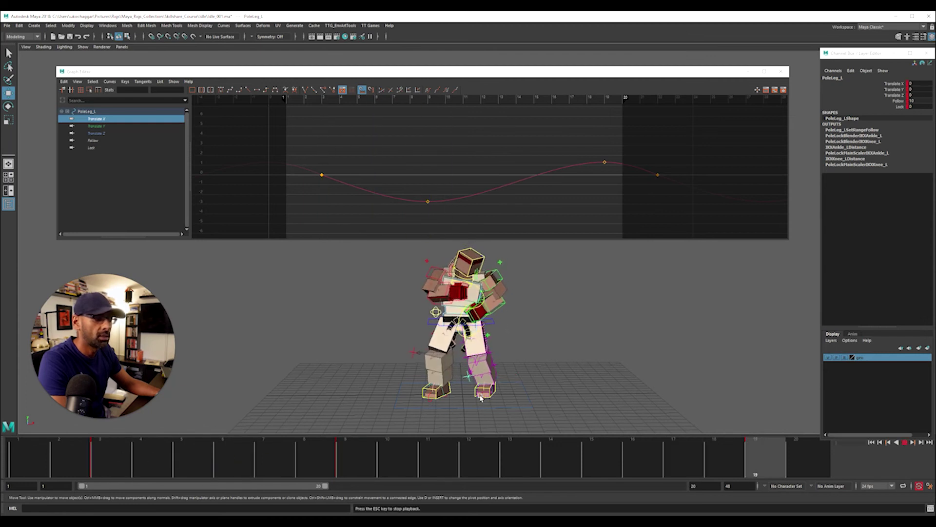
click(905, 442)
Step: Reduce the left knee pole control's Translate Y keys at frames 9 and 19 and slope the tangents at frames 3 and 22
click(111, 127)
key(f)
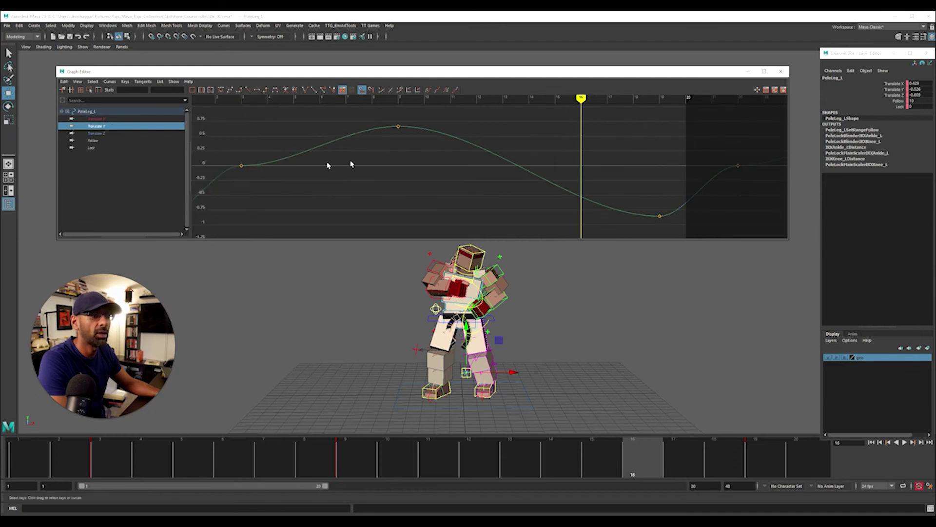
alt+right_drag(352, 164, 275, 138)
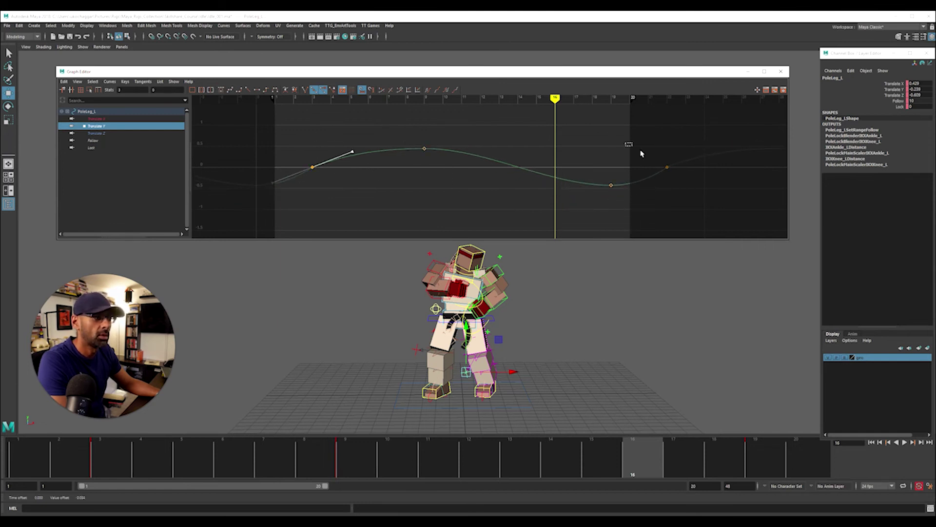
Step: Slope the tangents of the left knee pole control's Translate Z keys at frames 3 and 22 for a smooth cycle
click(96, 133)
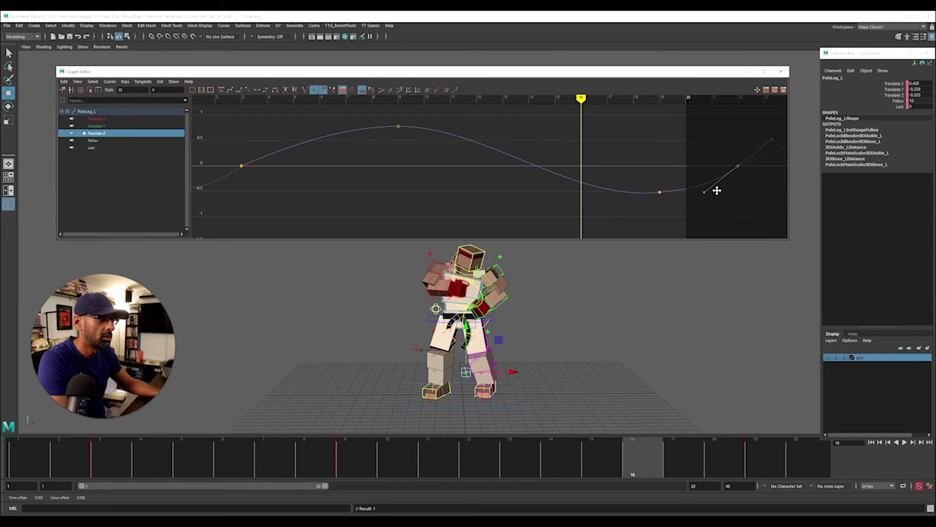
scroll(257, 142, down, 2)
alt+middle_drag(263, 147, 280, 167)
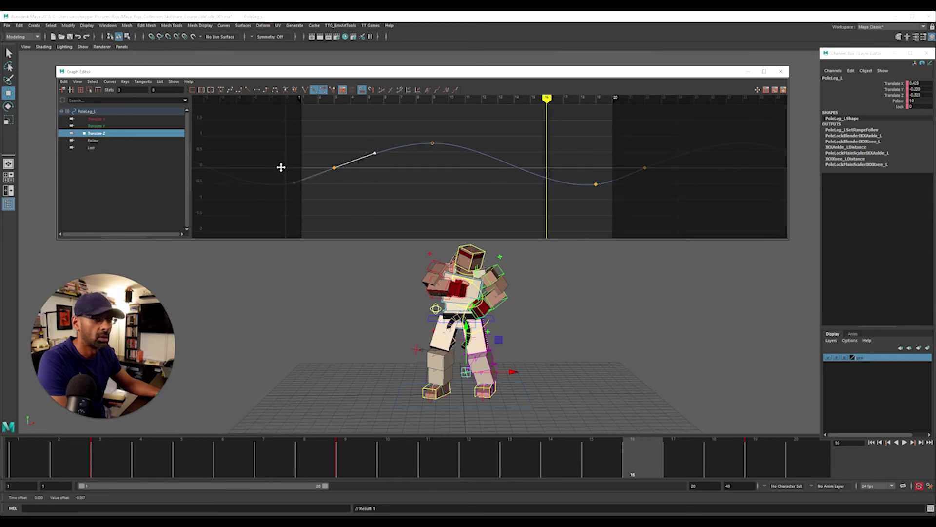
Step: Deselect the knee control, close the Graph Editor and check the looping idle in the full viewport
click(480, 411)
key(alt+v)
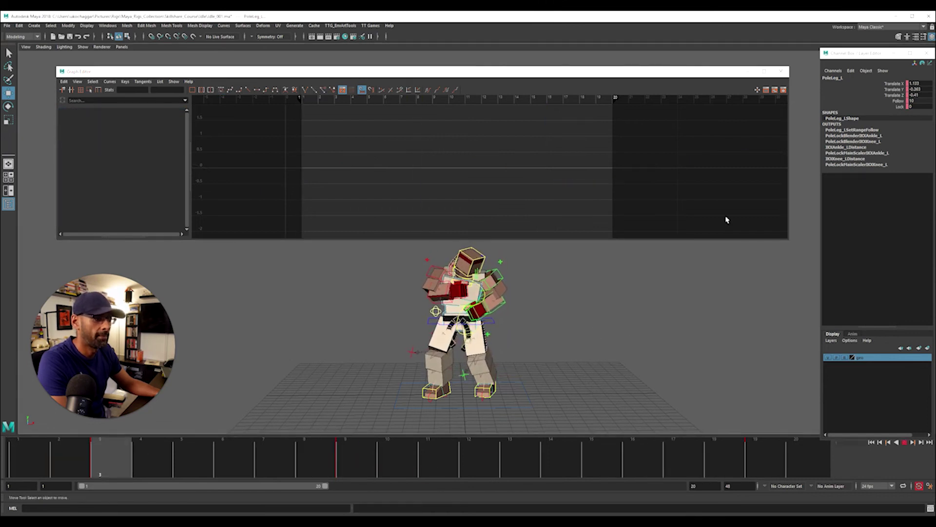
click(780, 72)
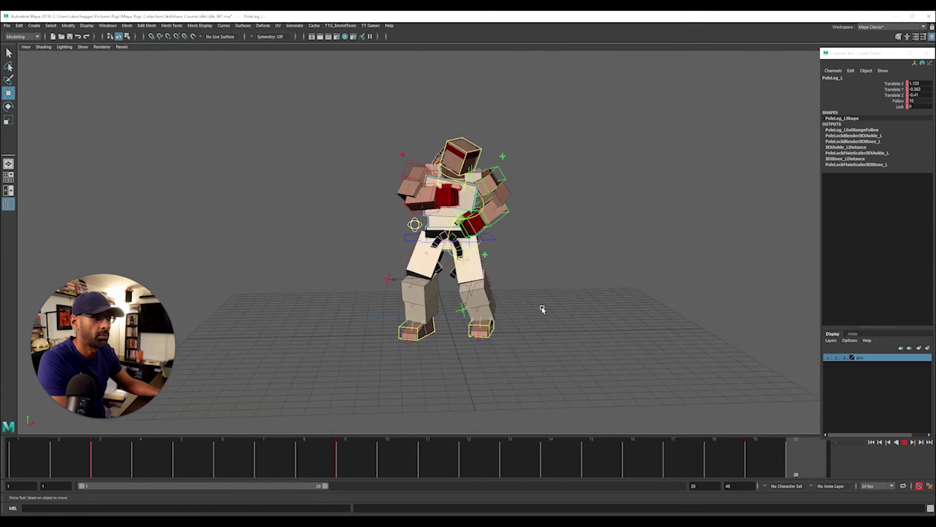
click(631, 369)
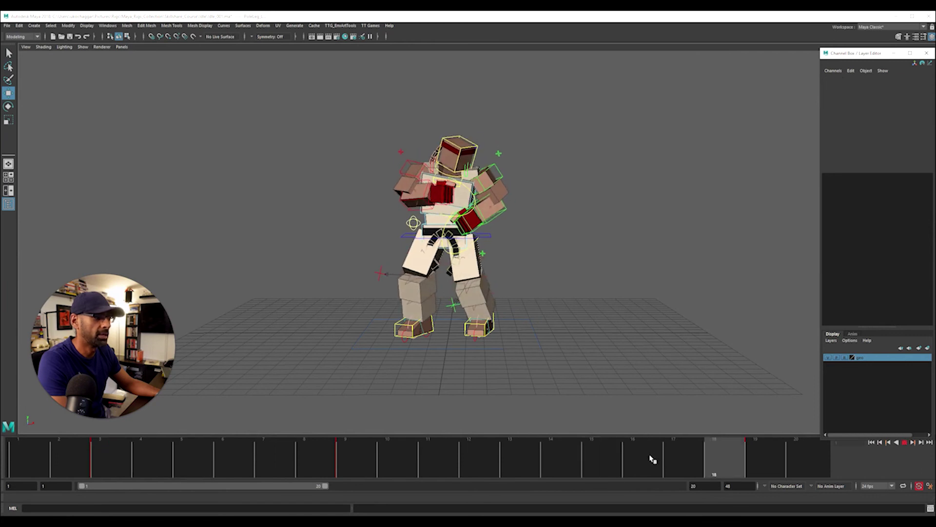
alt+drag(606, 205, 411, 197)
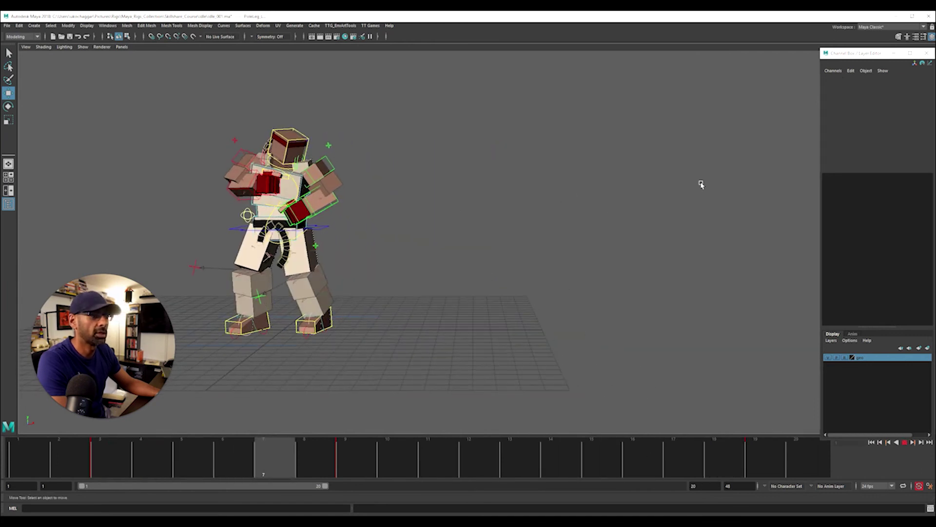
Step: Switch to the Ryu_Idle.mp4 reference player, compare its playback with the rig's loop, and move the player out of the way
key(alt+Tab)
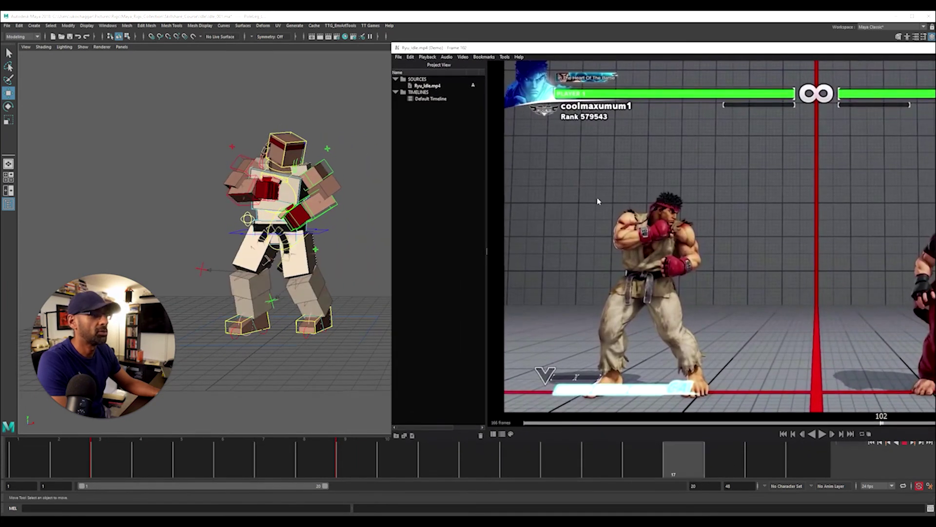
key(space)
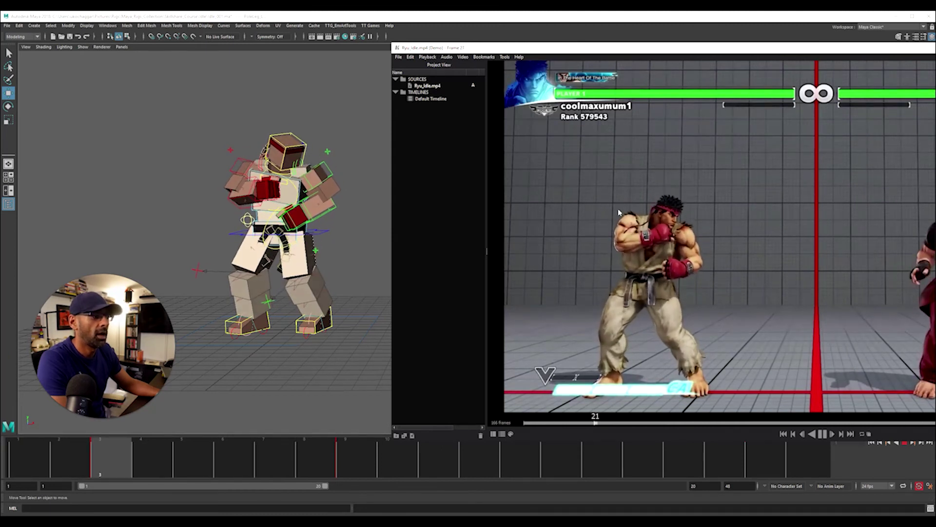
drag(537, 47, 935, 51)
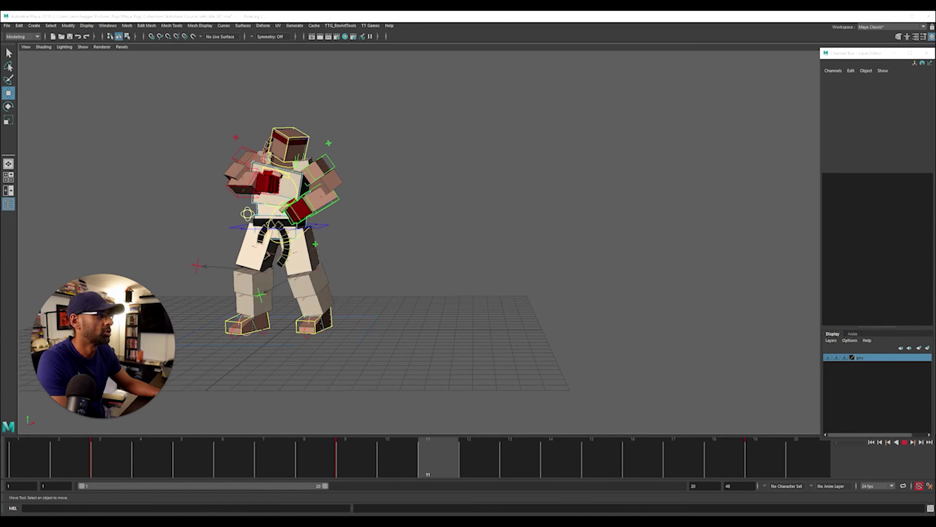
key(f)
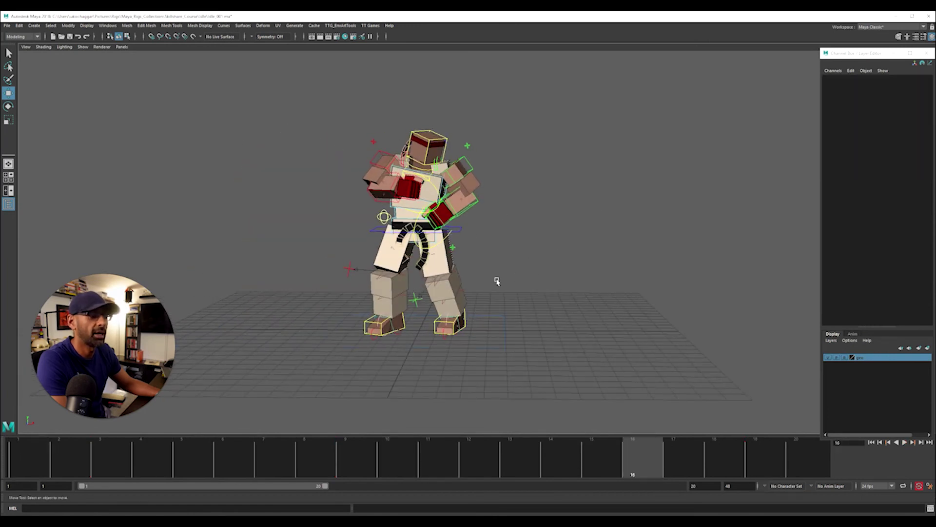
scroll(551, 265, up, 4)
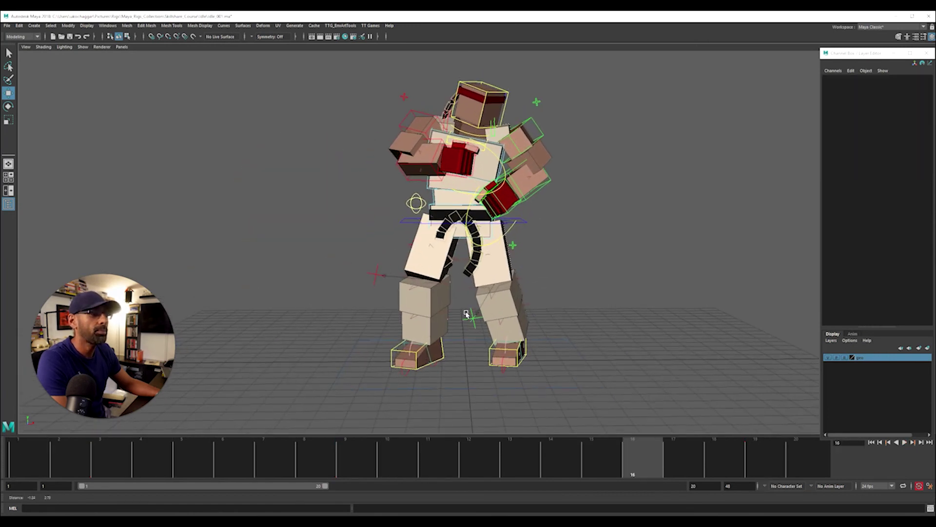
scroll(466, 315, down, 2)
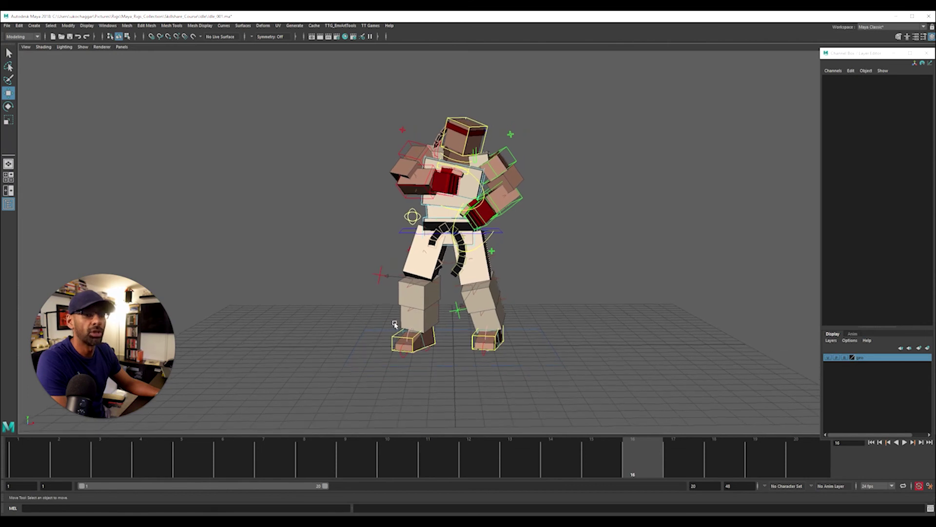
alt+drag(395, 324, 423, 301)
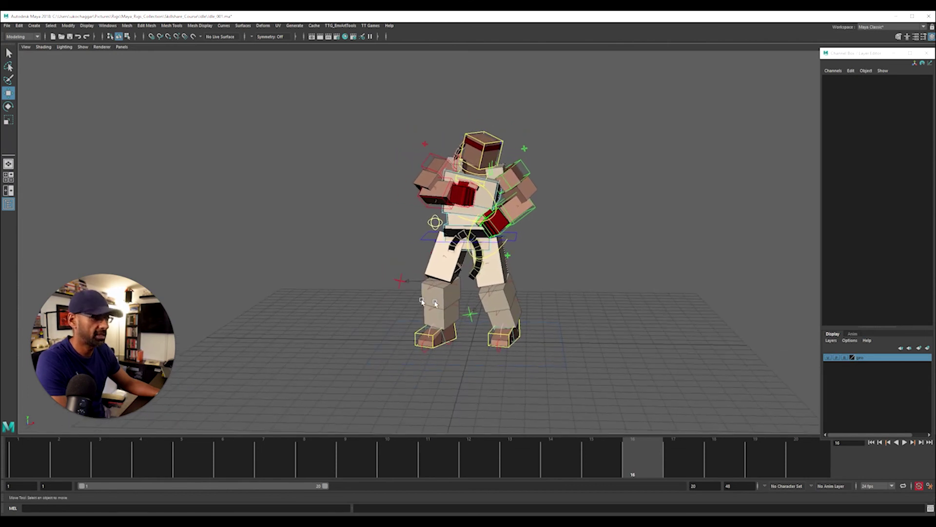